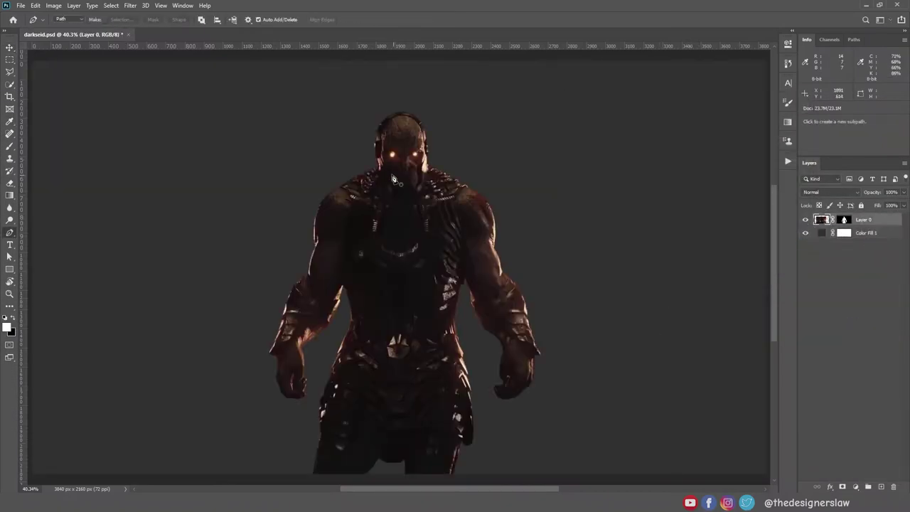
Draw a doubled zigzag Pen path from Darkseid's left eye across his body to the bottom edge, and add empty Layer 1
click(391, 154)
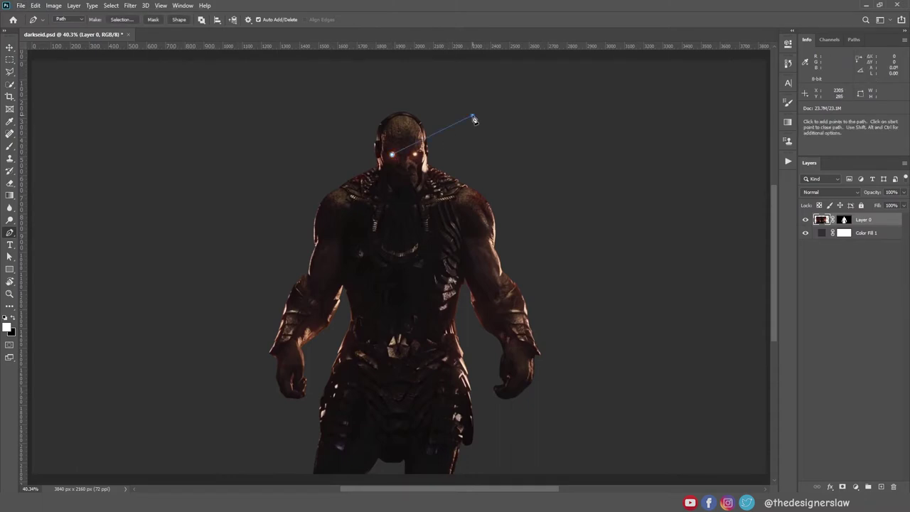
click(501, 114)
click(523, 133)
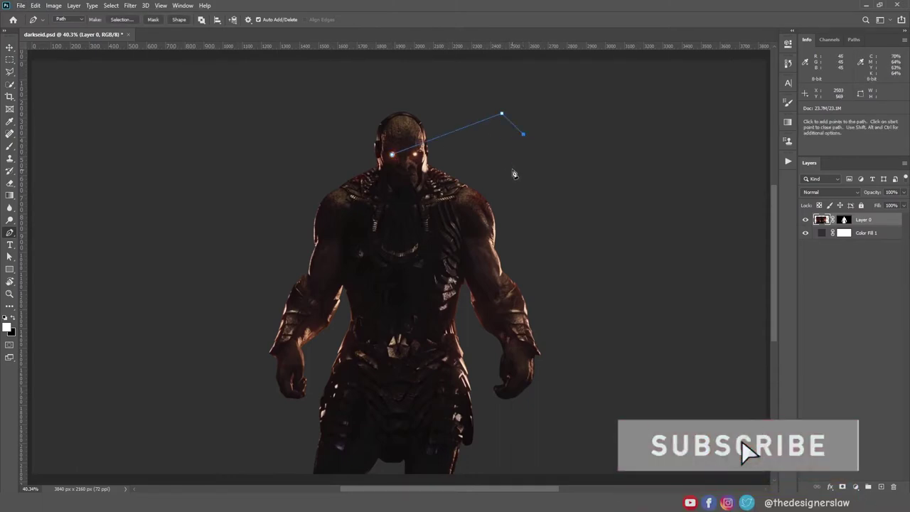
click(506, 181)
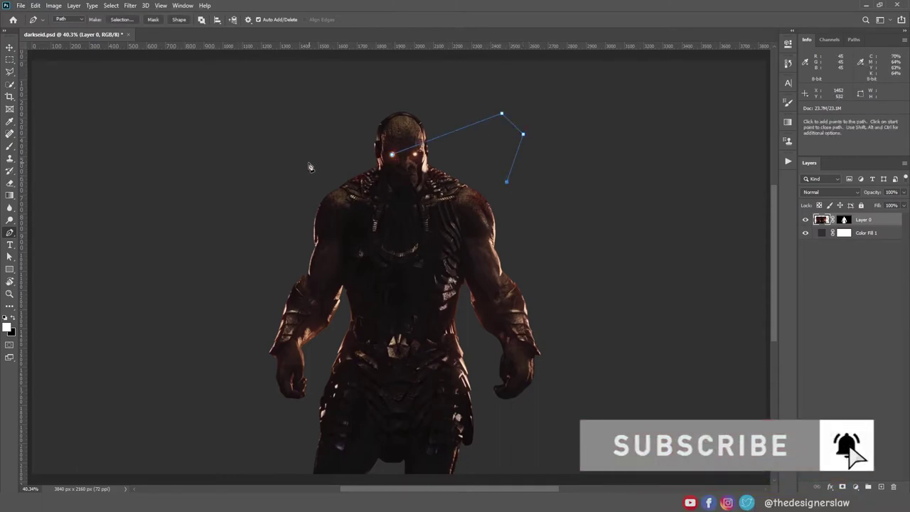
click(284, 182)
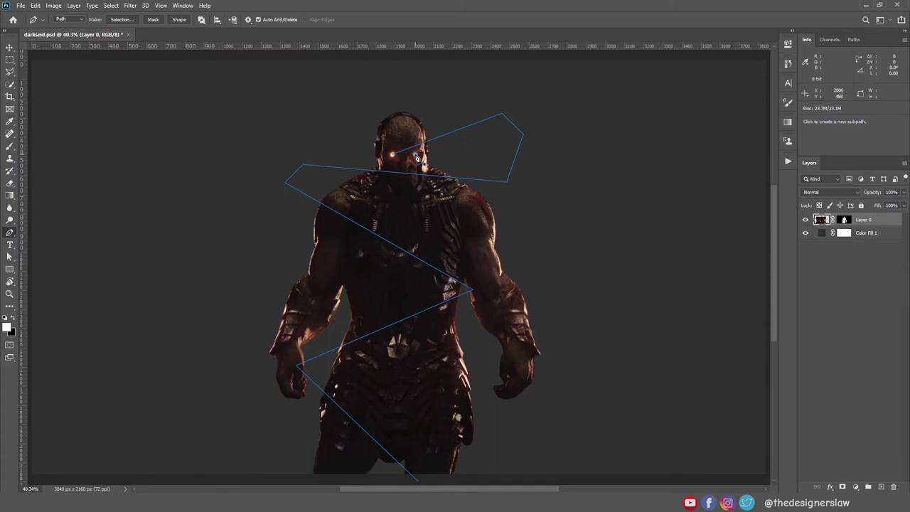
click(415, 153)
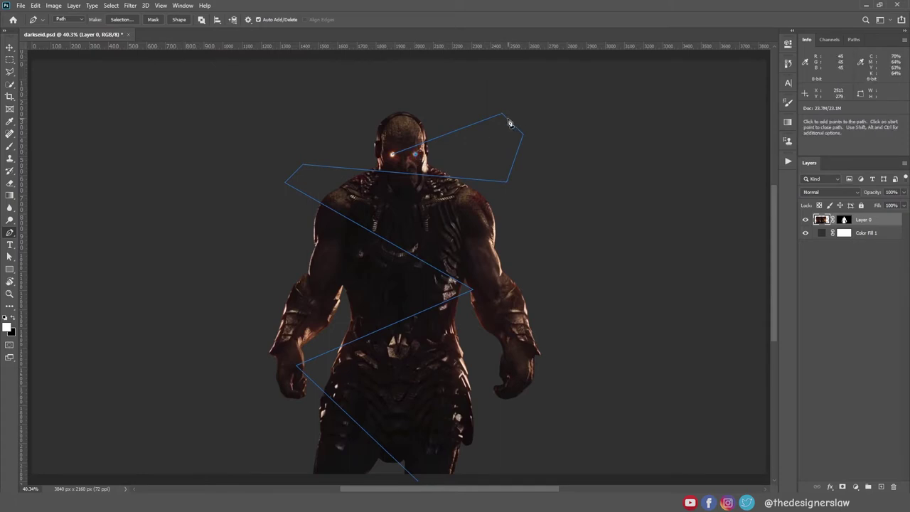
click(540, 137)
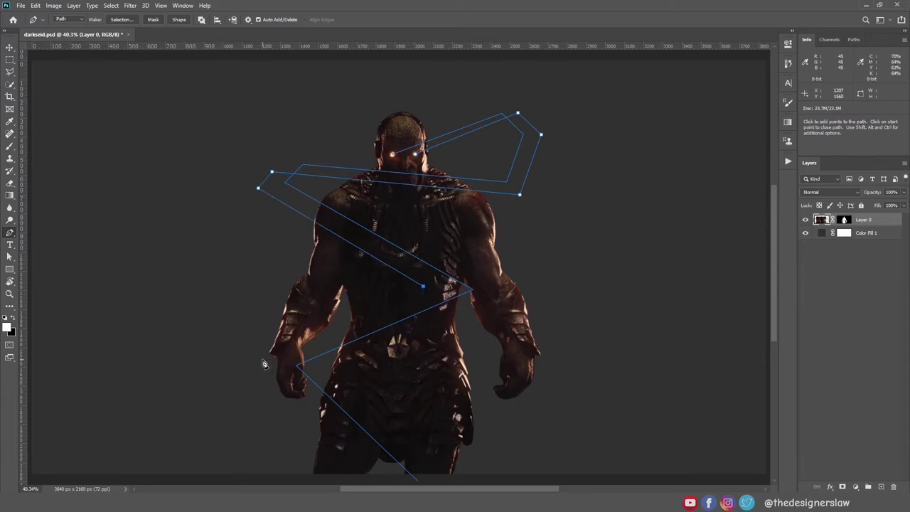
drag(279, 382, 286, 380)
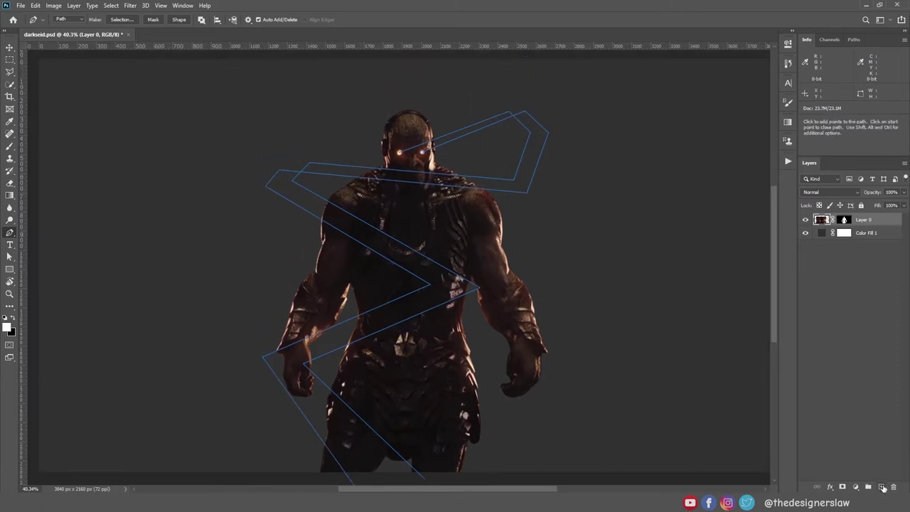
click(882, 486)
Stroke the zigzag path with the brush to draw white lines on Layer 1
right_click(351, 207)
click(383, 285)
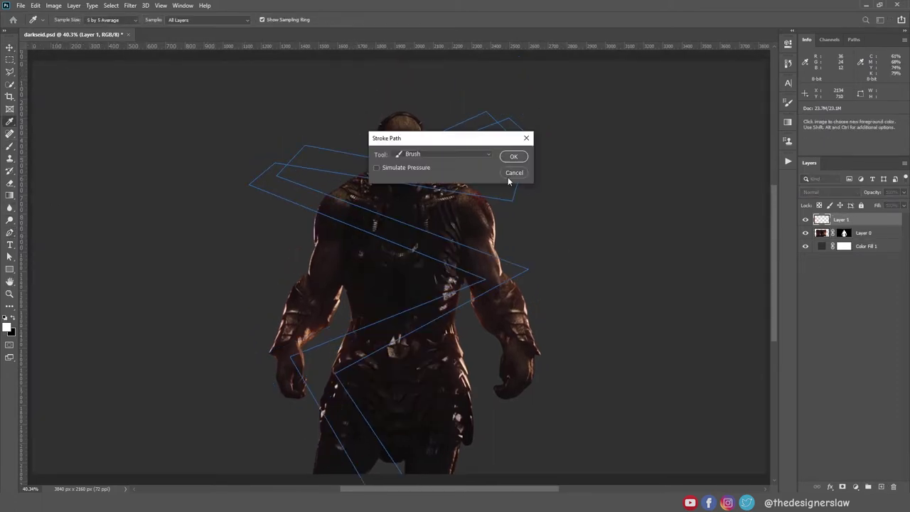
key(Return)
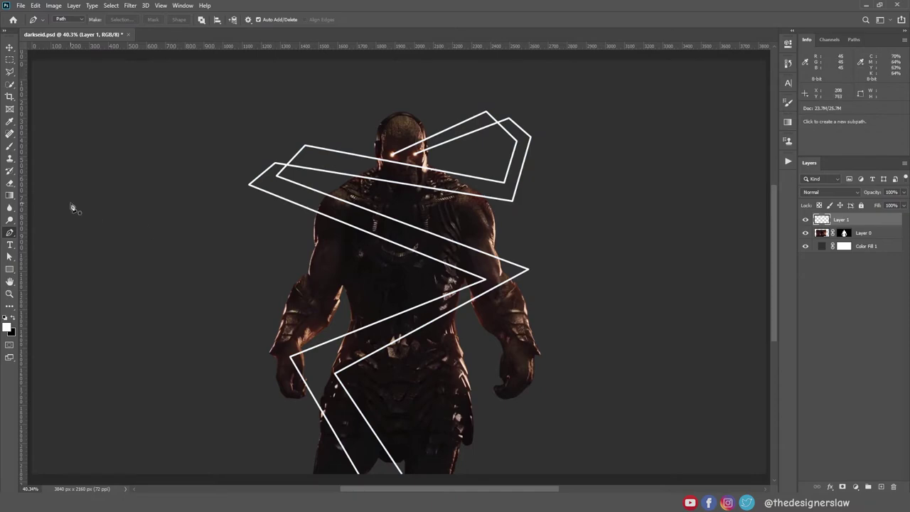
Thicken the long diagonal and the lower-left zigzag lines with straight white brush strokes
key(b)
scroll(125, 267, up, 5)
scroll(279, 194, down, 2)
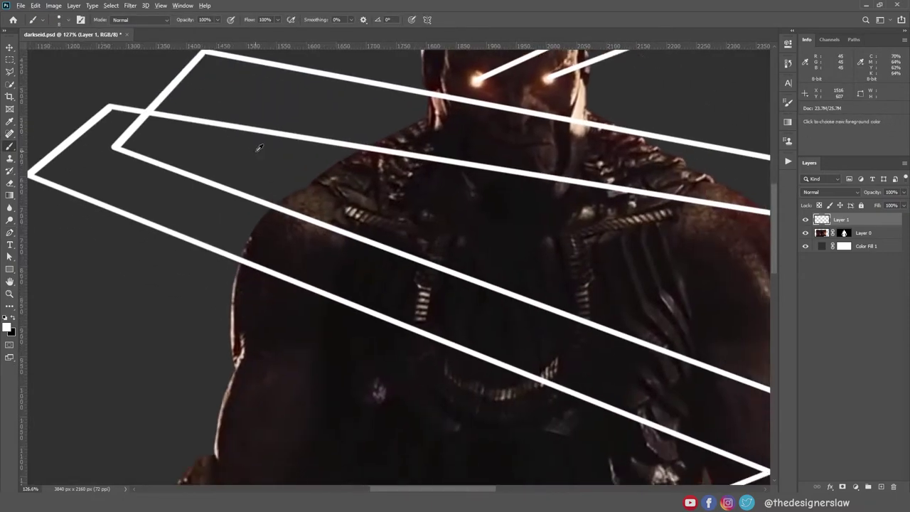
shift+click(694, 370)
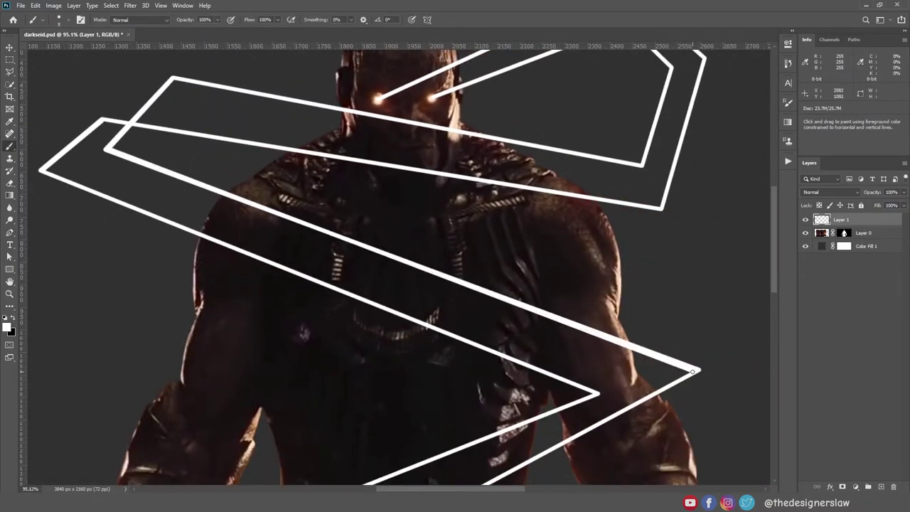
scroll(139, 144, left, 3)
scroll(138, 144, down, 1)
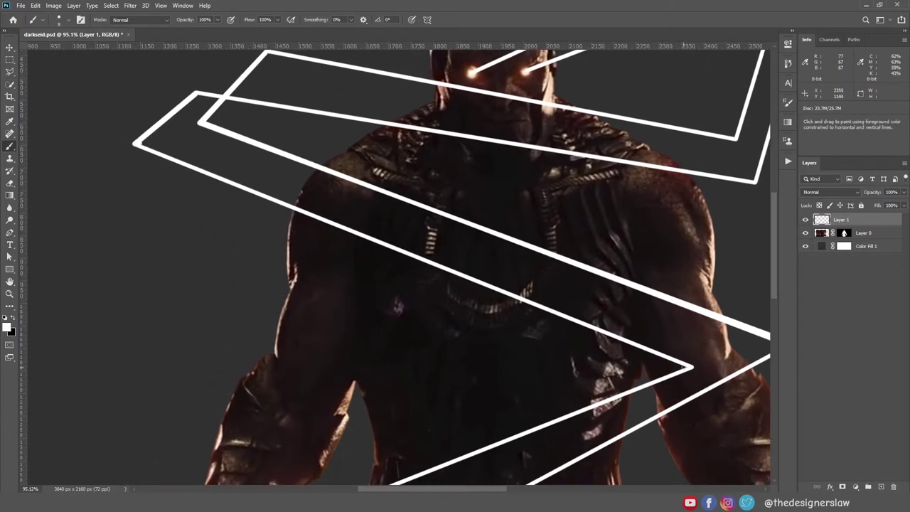
shift+click(685, 367)
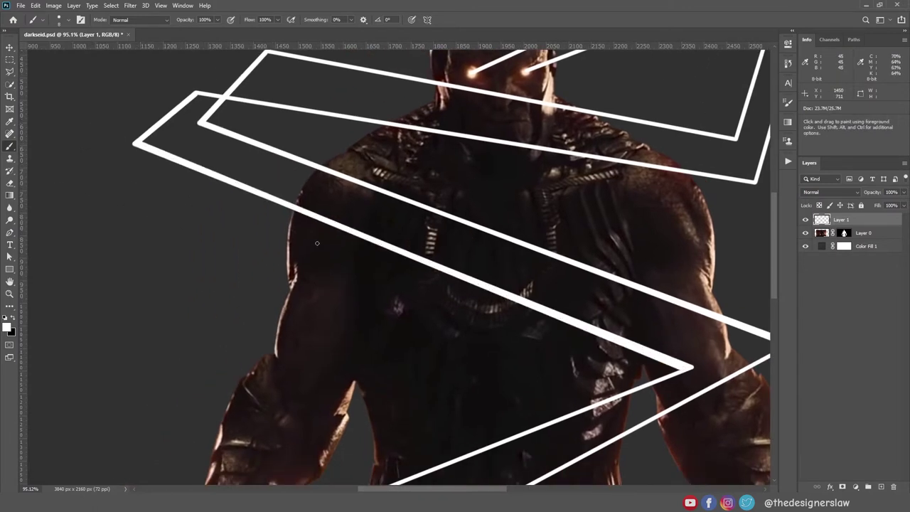
scroll(565, 323, down, 3)
scroll(565, 323, down, 2)
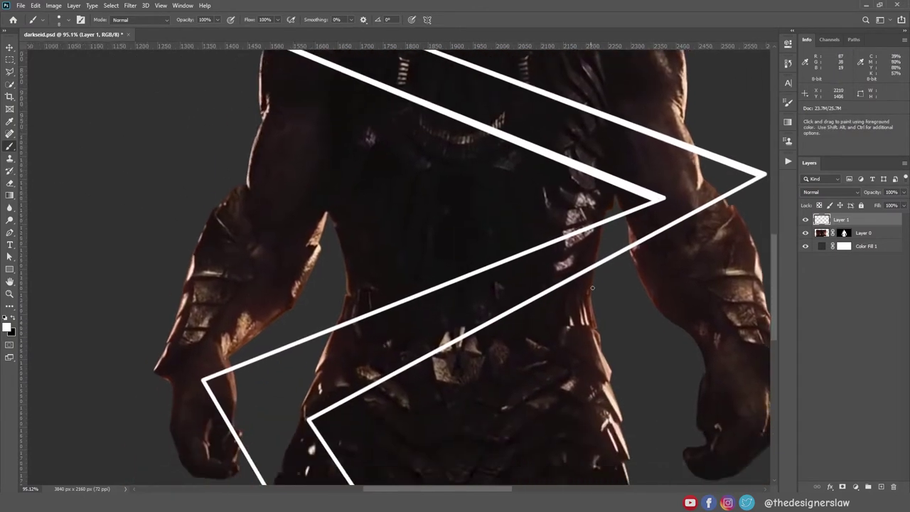
shift+click(596, 224)
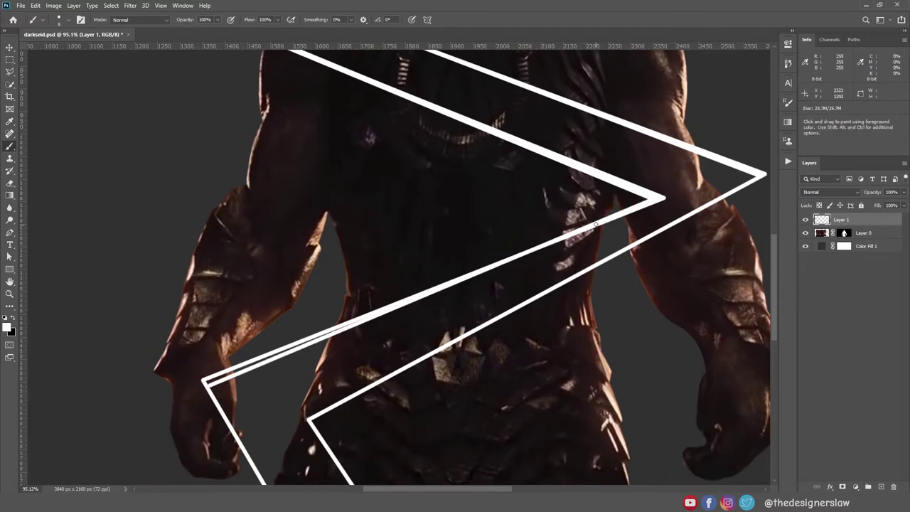
scroll(206, 382, down, 3)
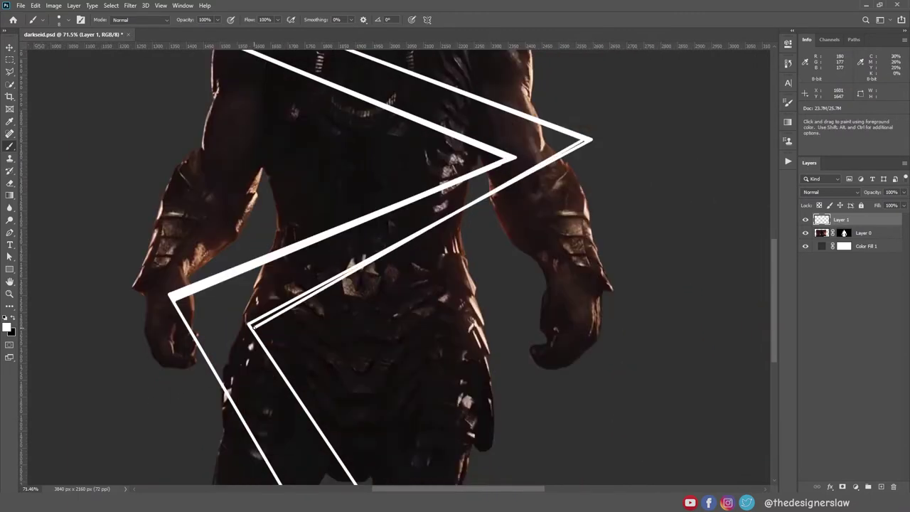
scroll(254, 322, down, 2)
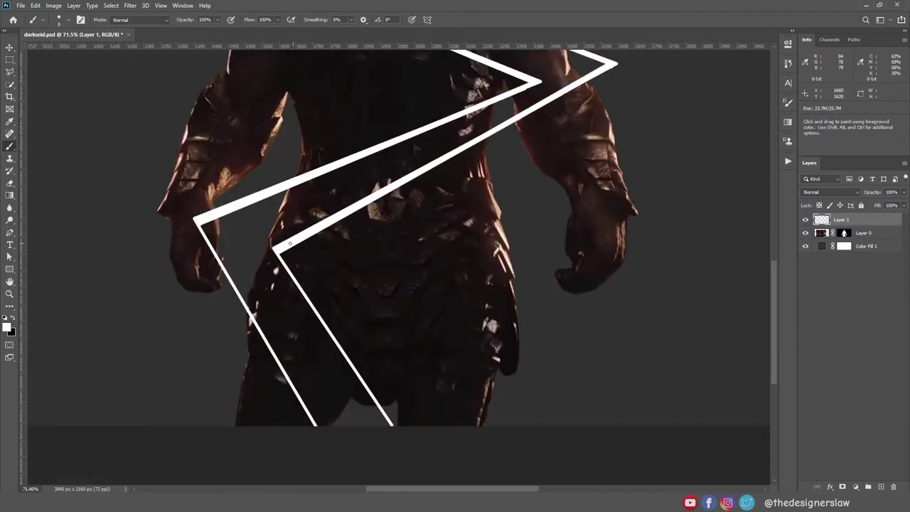
scroll(285, 355, down, 1)
shift+click(335, 393)
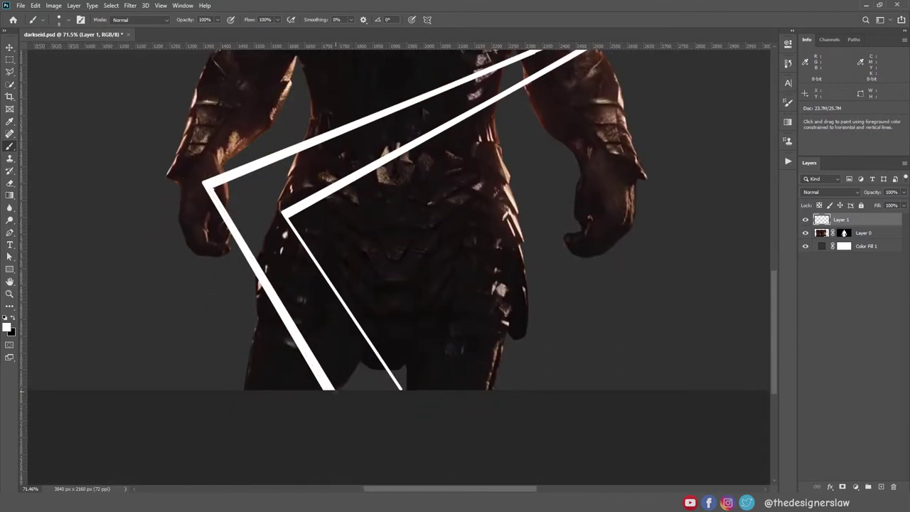
shift+click(413, 389)
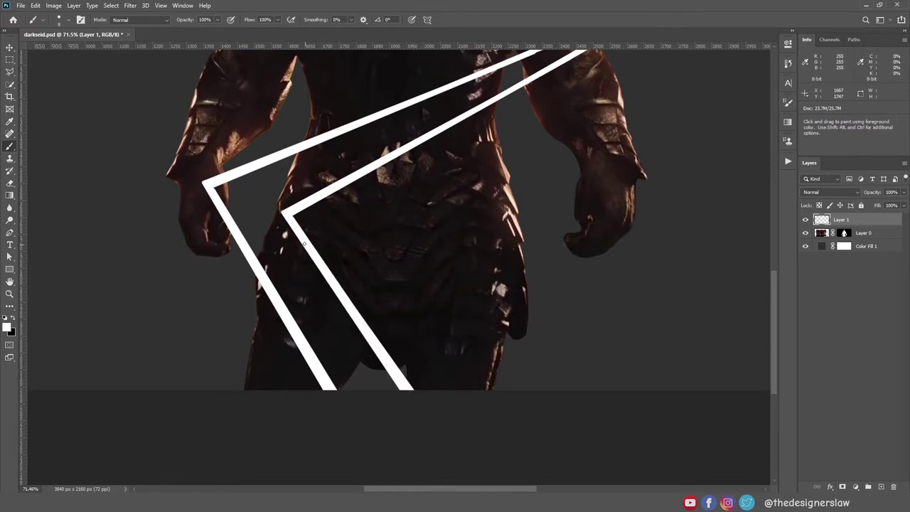
scroll(357, 271, down, 3)
Add Layer 2 in Linear Dodge (Add) with a deep red foreground and 10% brush flow
click(880, 487)
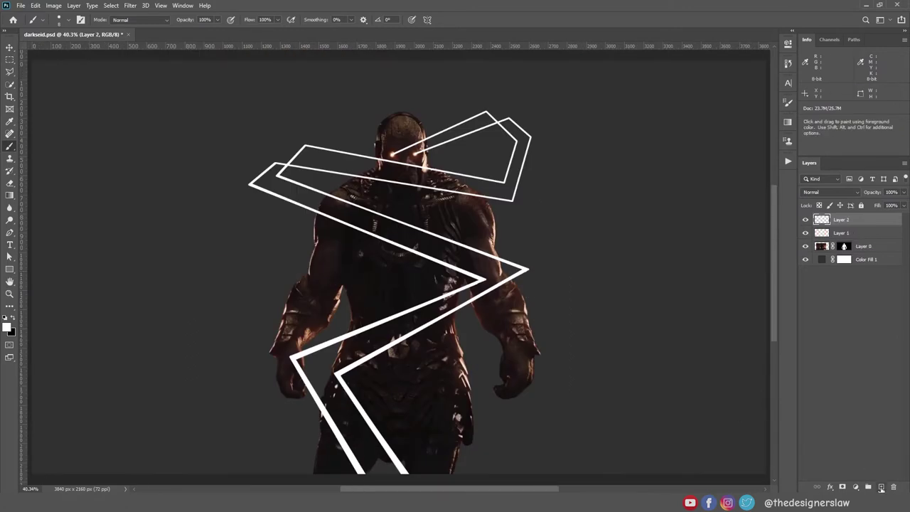
click(7, 326)
drag(639, 163, 695, 127)
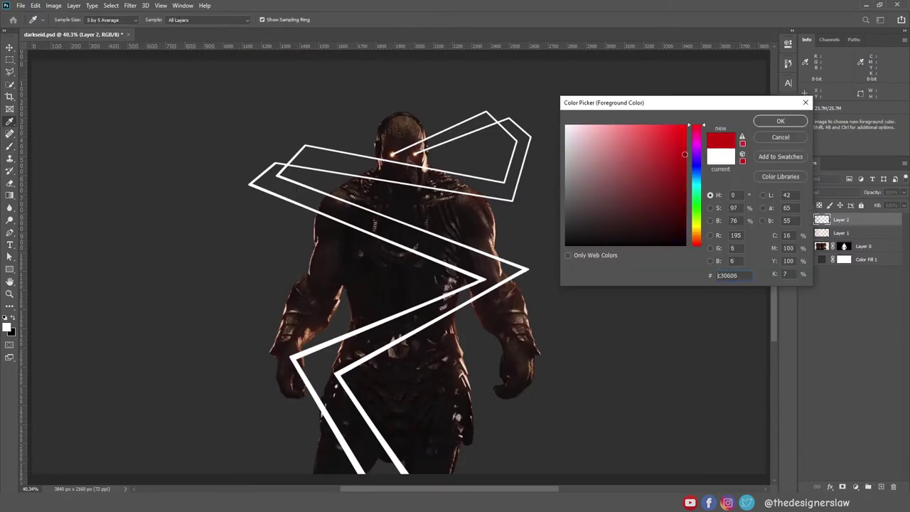
click(753, 130)
click(830, 192)
click(824, 288)
scroll(497, 132, up, 2)
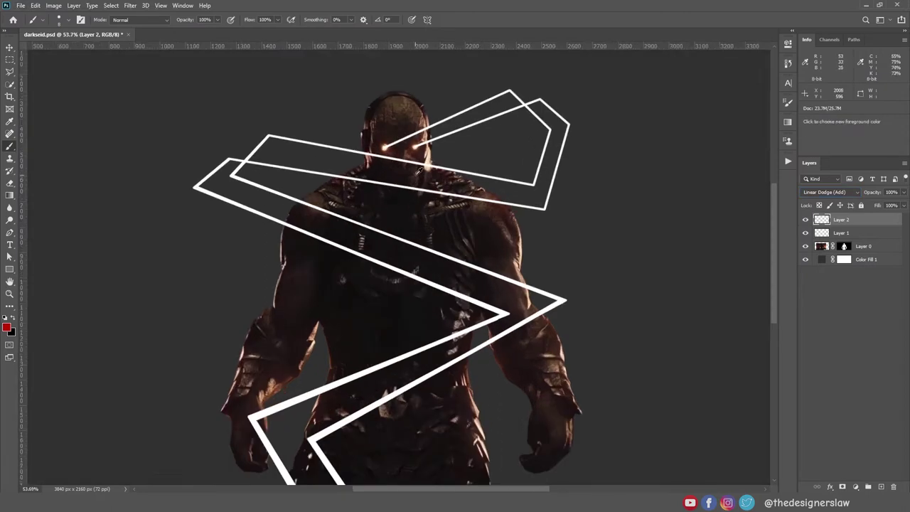
scroll(498, 131, up, 1)
key(shift+1)
Paint red glow over both eyes and along the upper and middle zigzag lines
click(353, 171)
click(395, 170)
shift+click(518, 96)
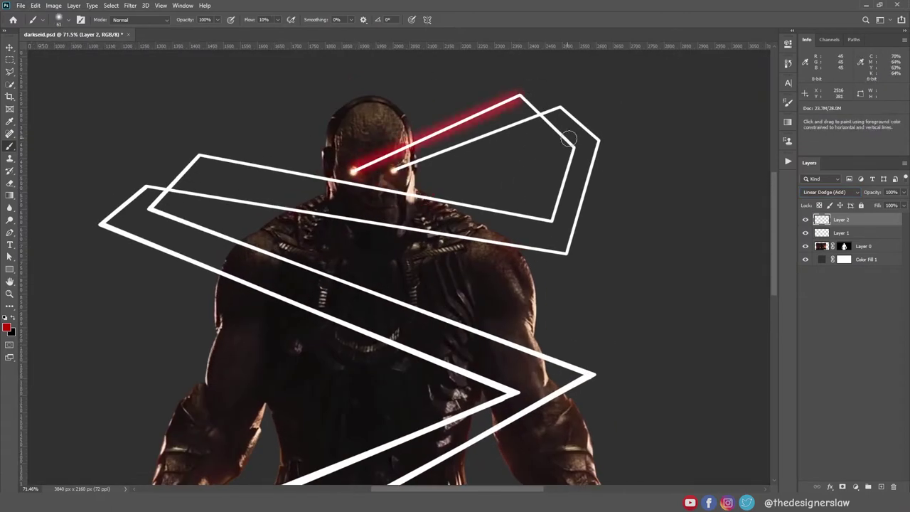
shift+click(547, 223)
shift+click(199, 154)
drag(389, 180, 478, 152)
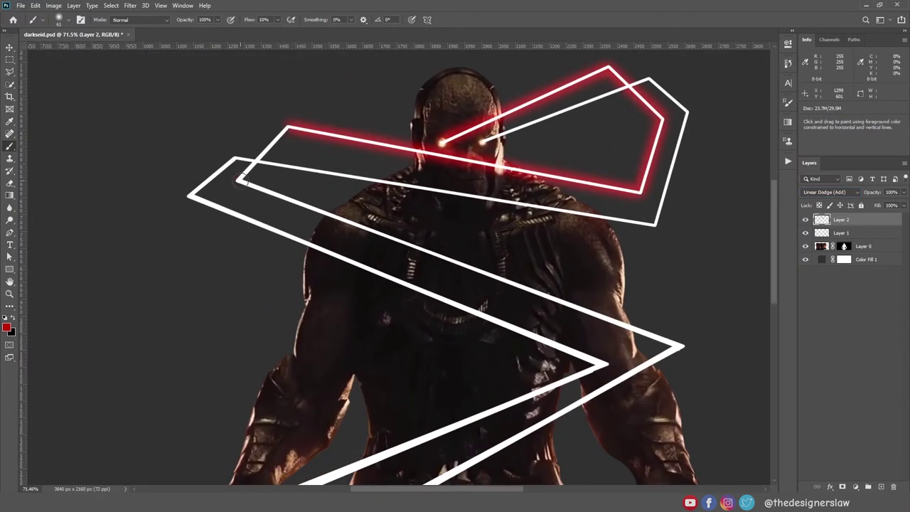
drag(241, 182, 195, 145)
shift+click(635, 310)
drag(635, 310, 614, 209)
shift+click(279, 393)
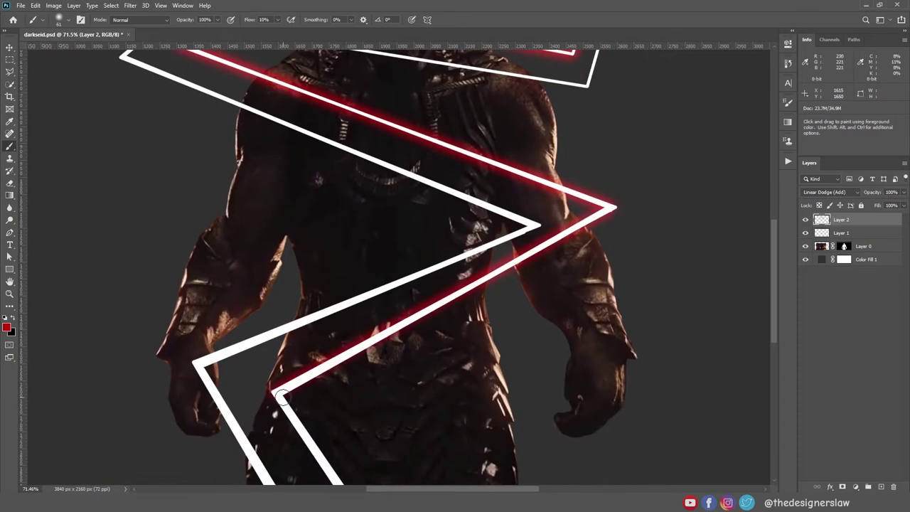
shift+click(609, 208)
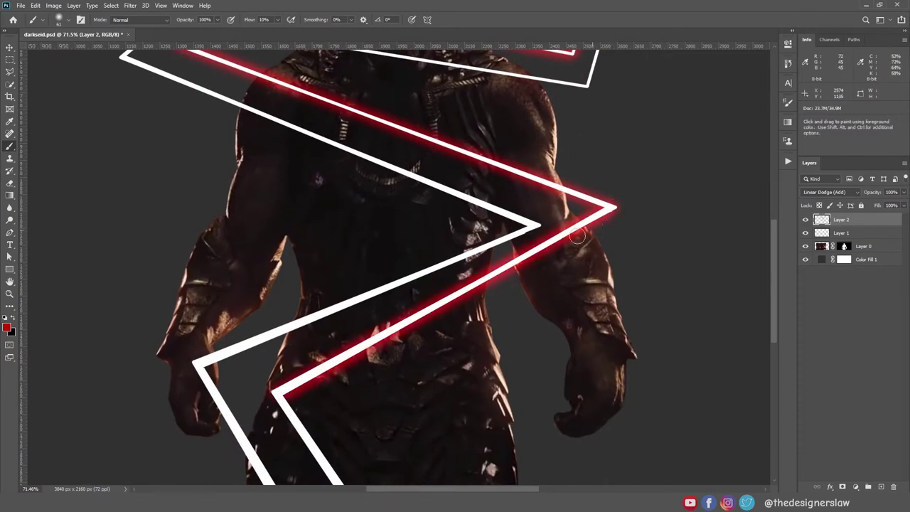
drag(576, 237, 535, 89)
shift+click(344, 426)
shift+click(367, 400)
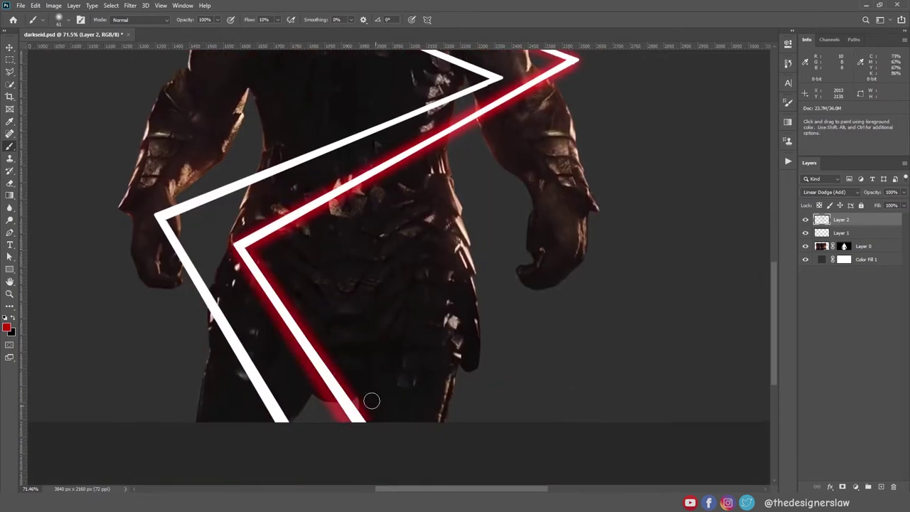
key(ctrl+z)
shift+click(260, 260)
drag(361, 427, 427, 409)
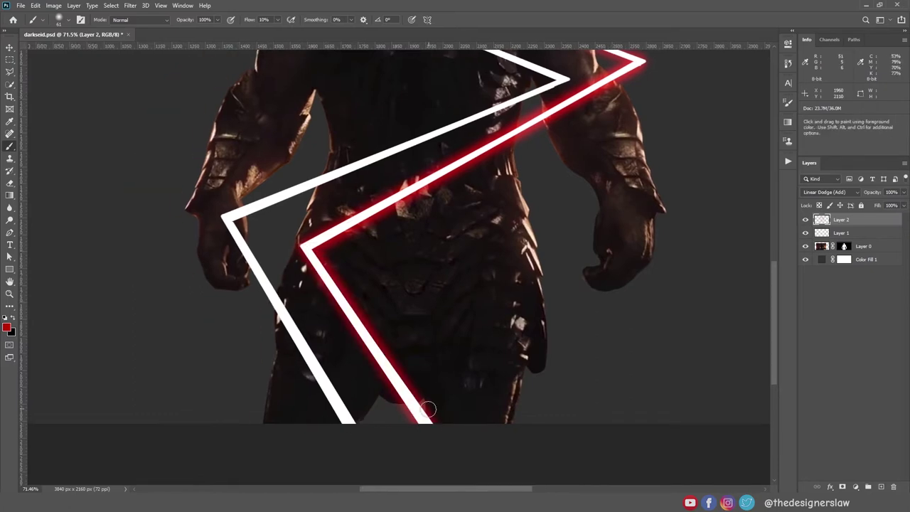
Glow the remaining right, left and lower-left beam lines red, then add Layer 3
scroll(334, 281, up, 5)
scroll(335, 281, up, 5)
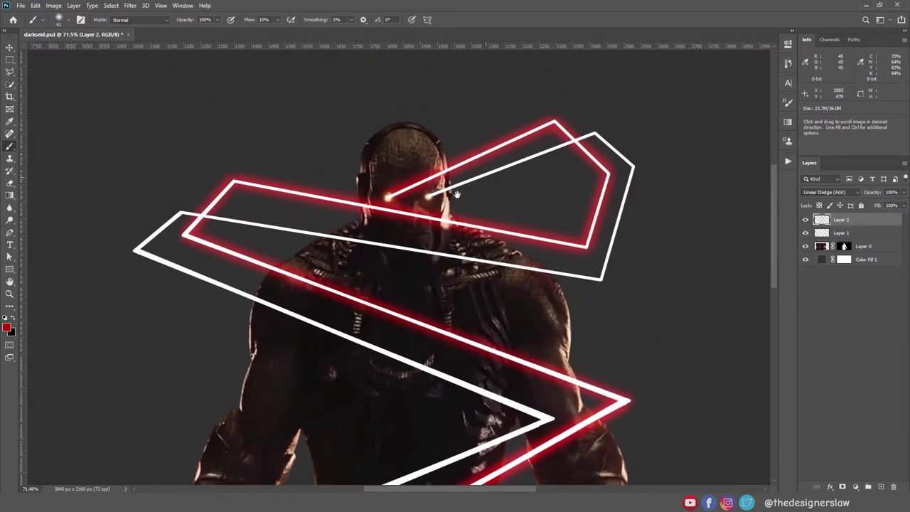
shift+click(594, 134)
shift+click(633, 169)
drag(632, 169, 601, 135)
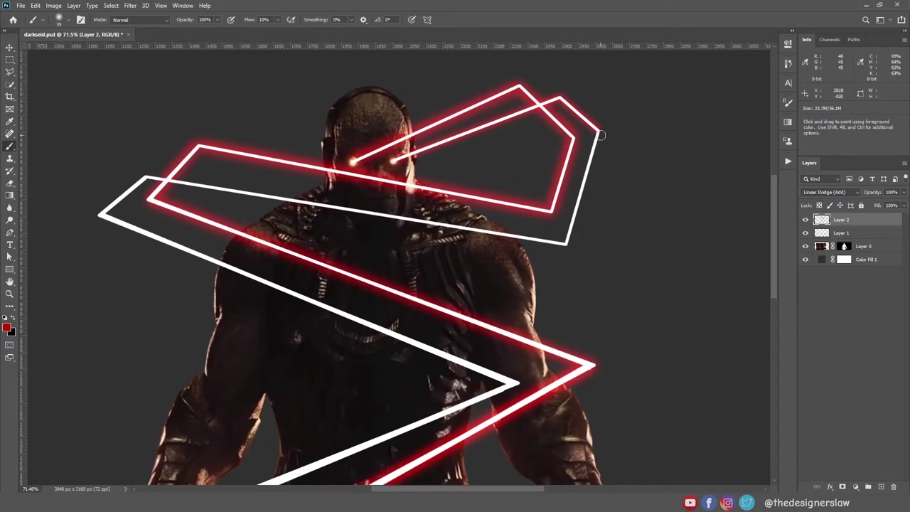
shift+click(147, 177)
drag(220, 211, 198, 203)
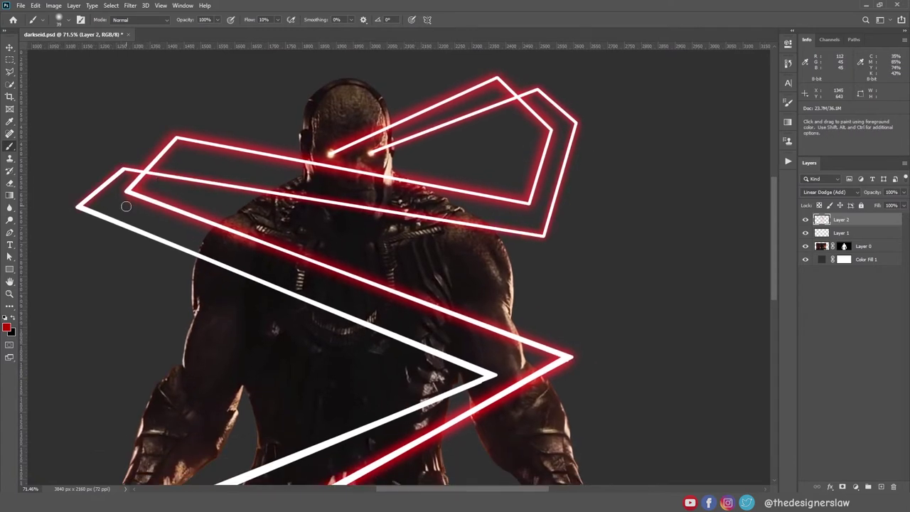
shift+click(494, 374)
scroll(320, 284, down, 2)
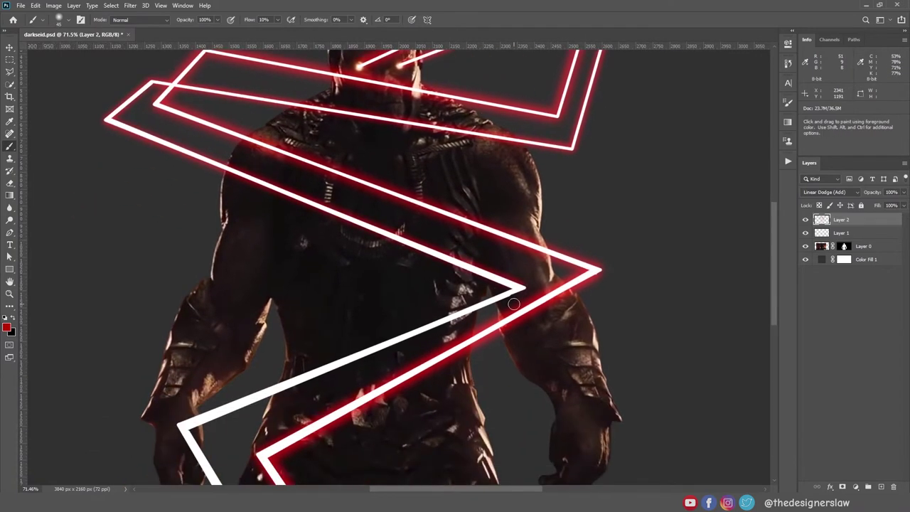
scroll(204, 133, down, 1)
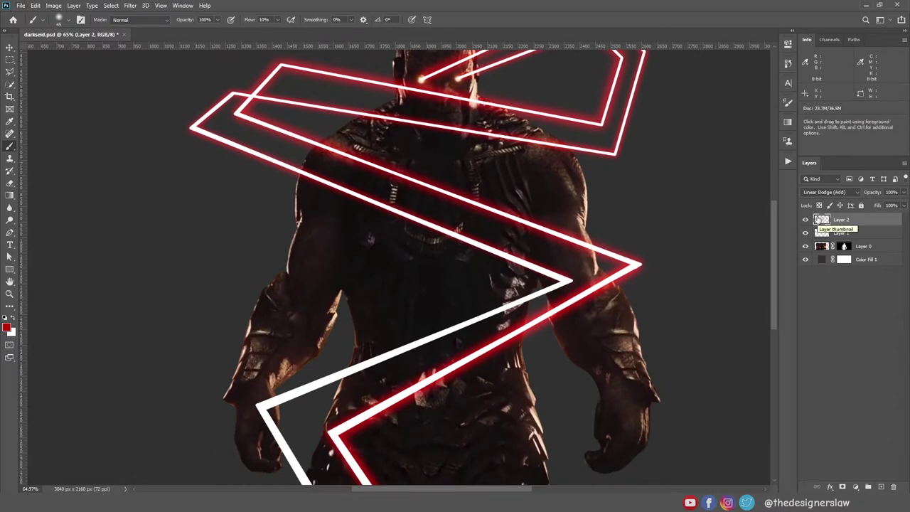
scroll(271, 400, down, 2)
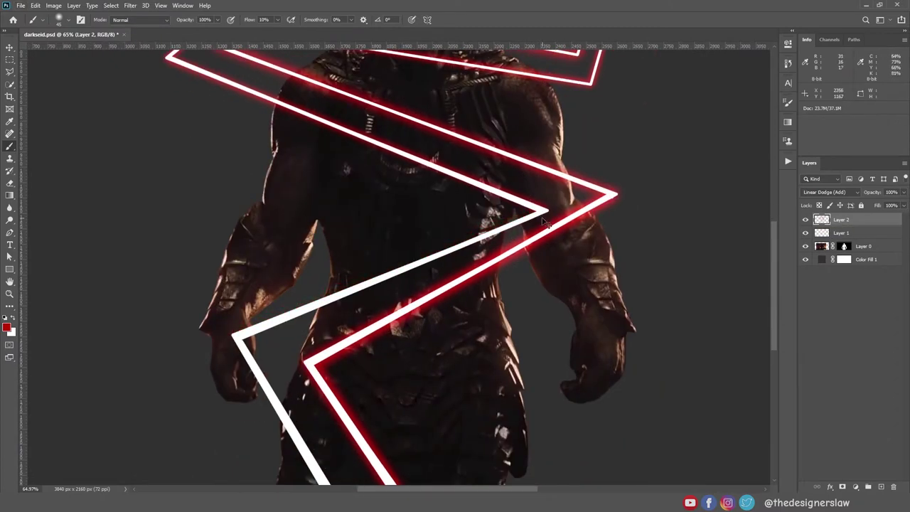
shift+click(222, 338)
scroll(227, 313, down, 1)
shift+click(232, 295)
scroll(234, 284, down, 3)
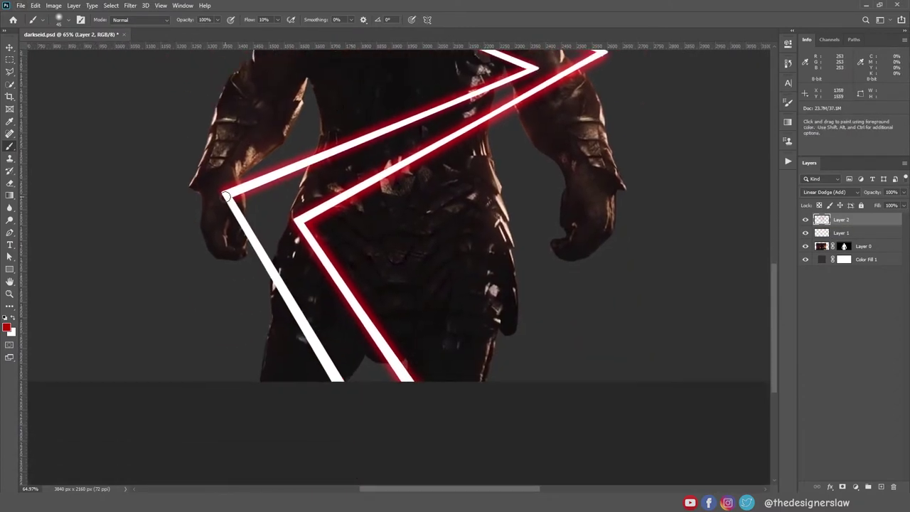
shift+click(334, 378)
shift+click(235, 199)
scroll(234, 199, down, 1)
scroll(426, 270, up, 5)
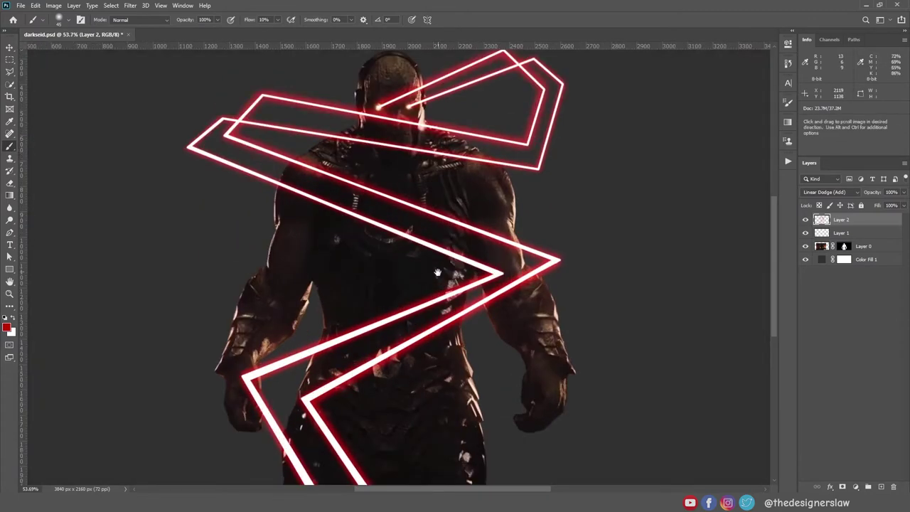
shift+click(194, 157)
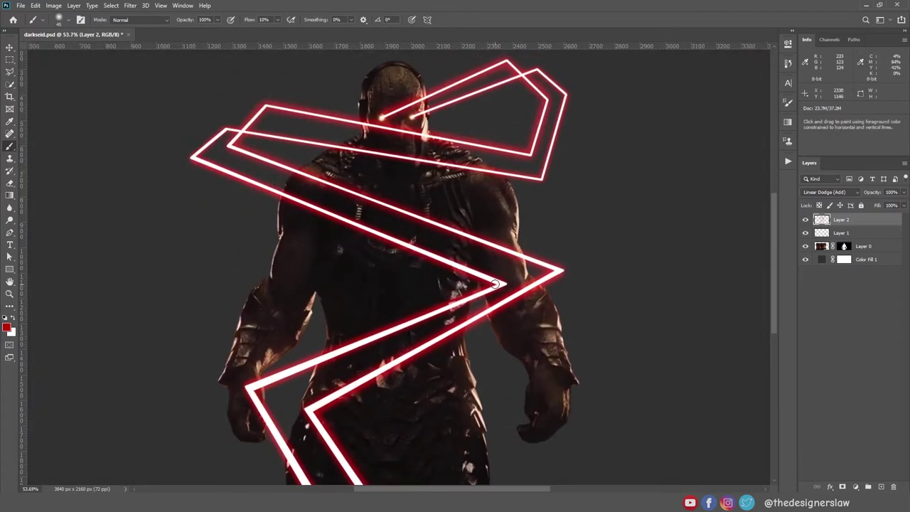
scroll(495, 283, down, 2)
click(880, 486)
Set Layer 3 to Linear Dodge (Add) with the red foreground and 5% brush flow
click(7, 327)
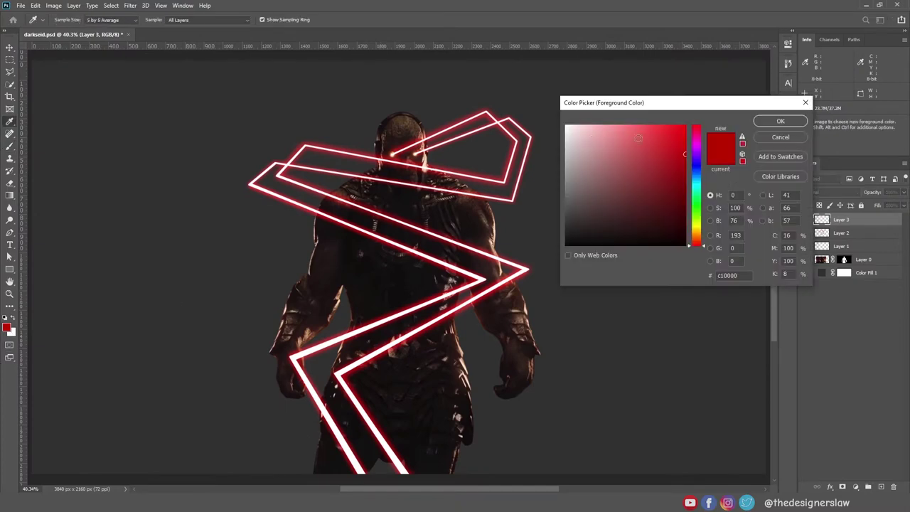
key(Return)
key(b)
click(830, 192)
click(828, 246)
scroll(484, 93, up, 2)
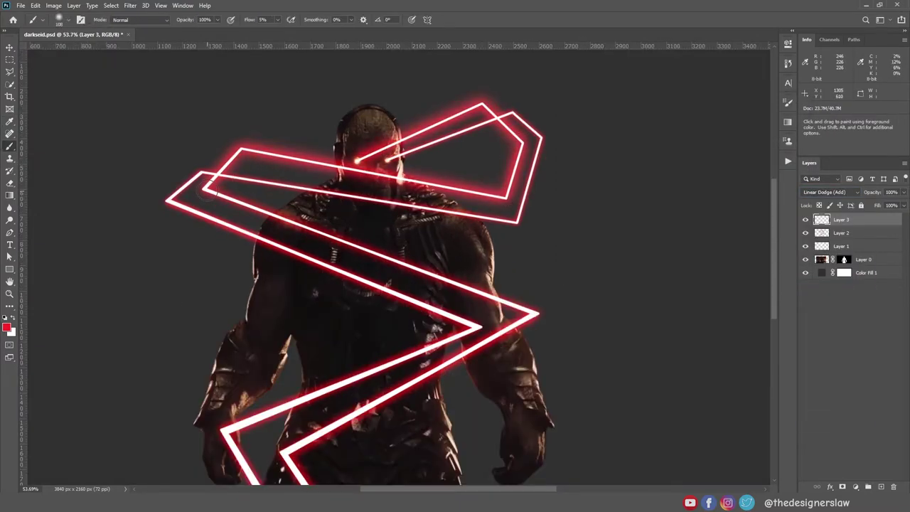
Brighten several neon segments with straight strokes, then group Layers 1–3 into Group 1
drag(602, 319, 623, 216)
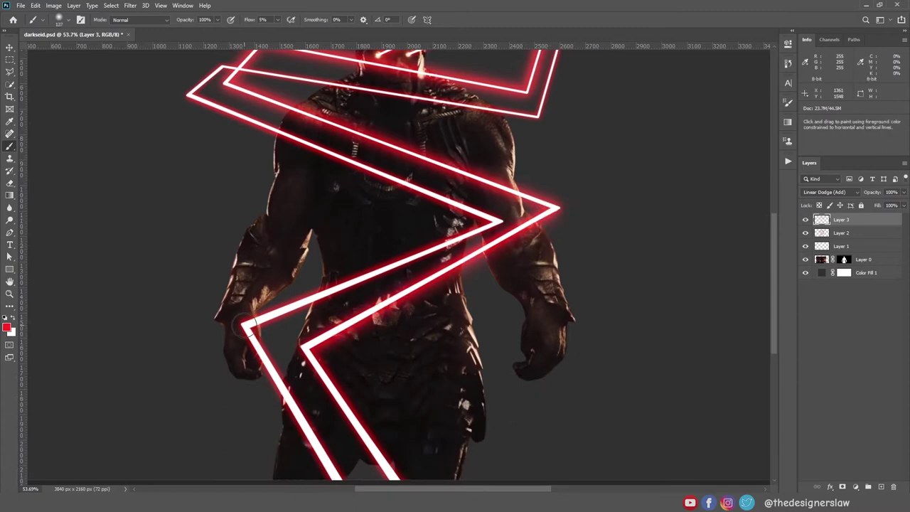
scroll(319, 406, down, 3)
scroll(212, 188, up, 5)
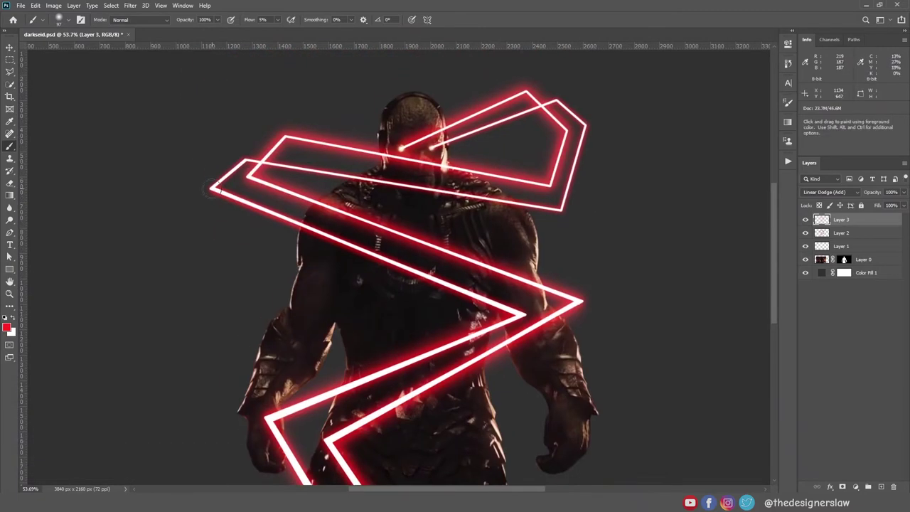
scroll(514, 311, down, 3)
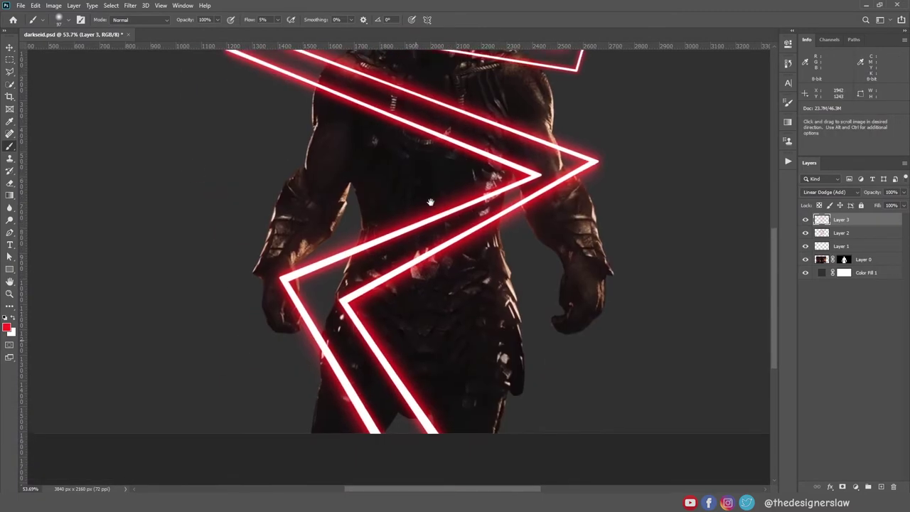
scroll(267, 155, up, 3)
shift+click(587, 210)
shift+click(607, 124)
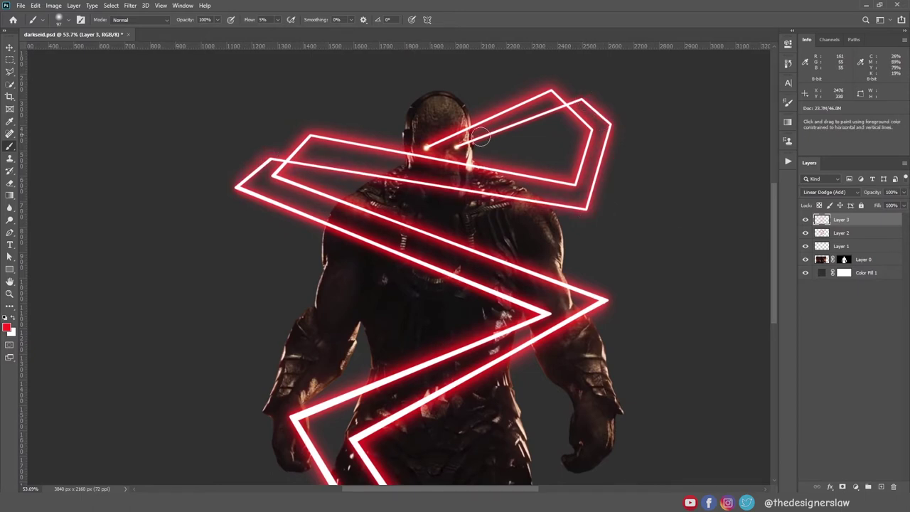
shift+click(559, 100)
scroll(552, 152, down, 2)
shift+click(841, 246)
key(ctrl+g)
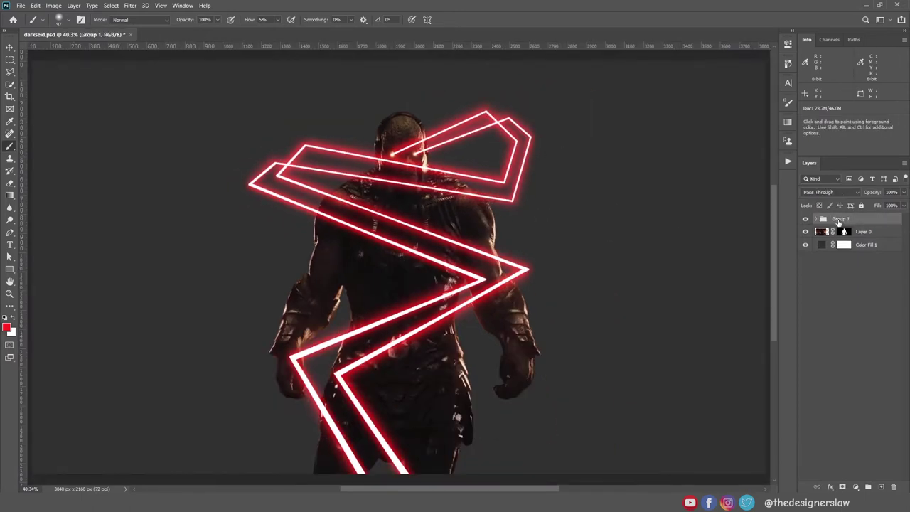
Add a group mask from the figure's selection and set black paint at 100% flow
click(817, 219)
click(843, 486)
ctrl+click(844, 272)
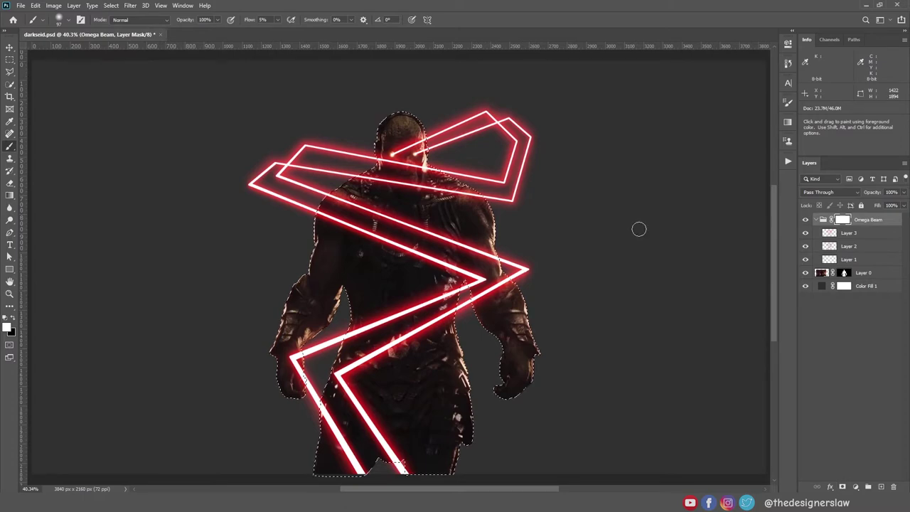
key(x)
key(shift+0)
scroll(395, 185, up, 2)
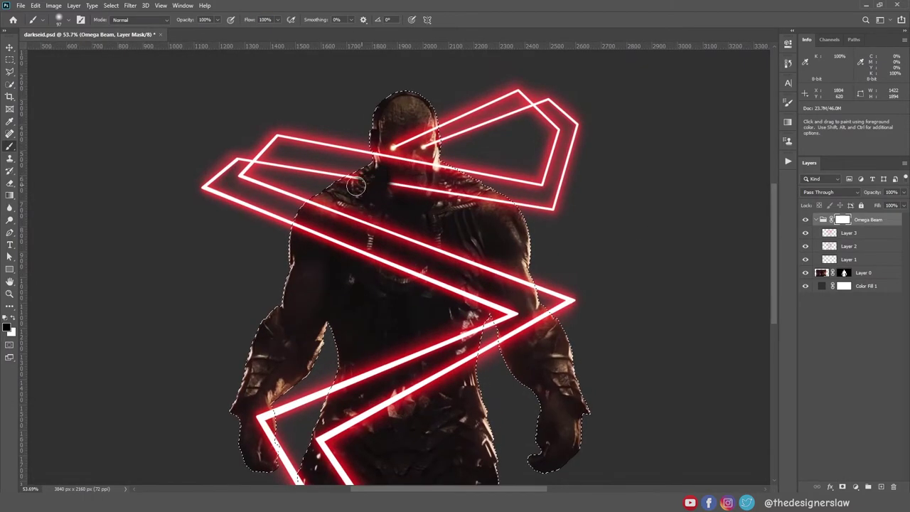
scroll(398, 187, up, 1)
scroll(398, 185, up, 1)
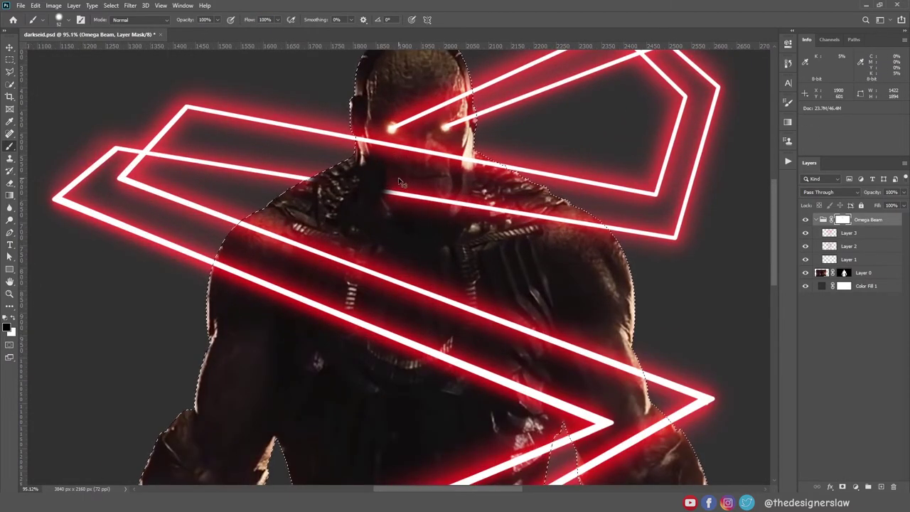
Paint black in the mask to hide the beam across the chest, shoulder, face and neck
drag(394, 196, 312, 174)
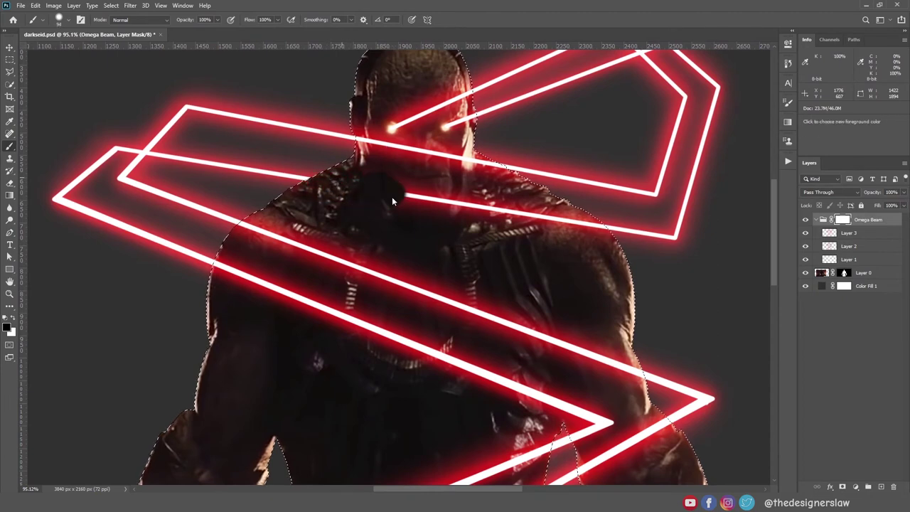
drag(391, 197, 589, 233)
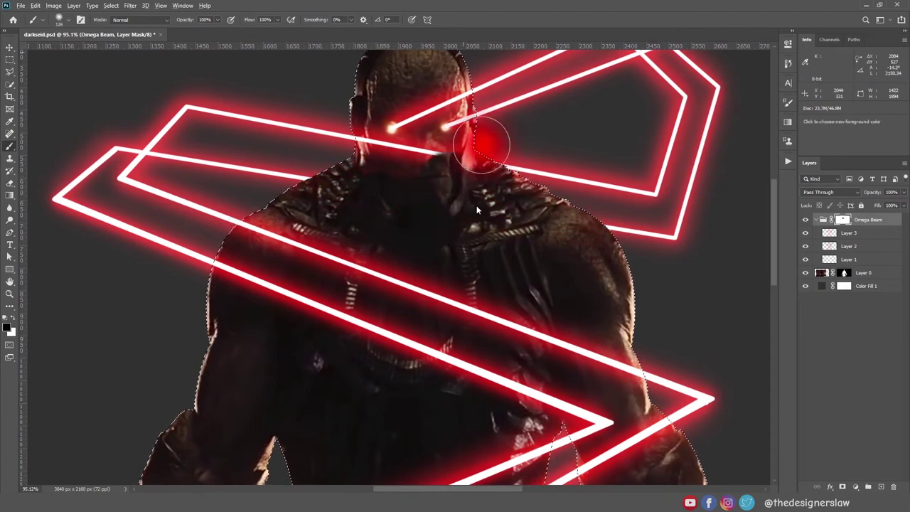
drag(469, 151, 336, 142)
scroll(356, 149, up, 1)
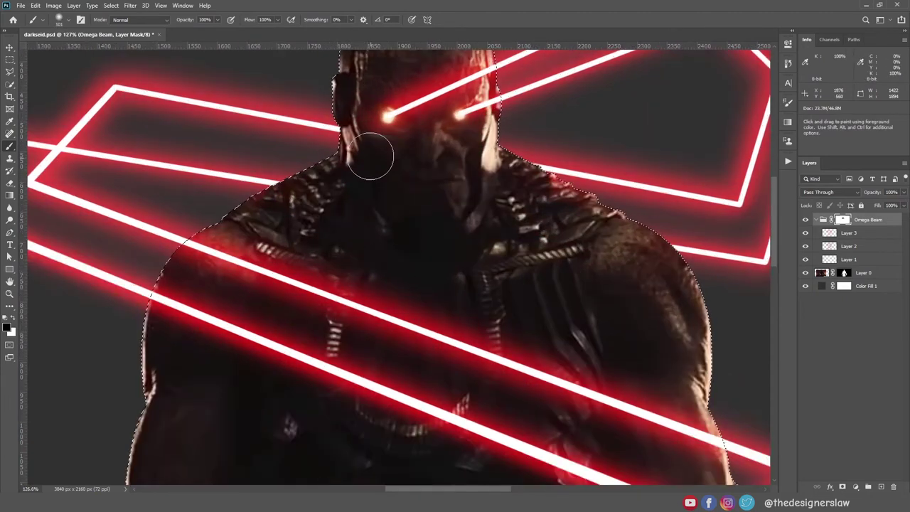
scroll(494, 204, down, 1)
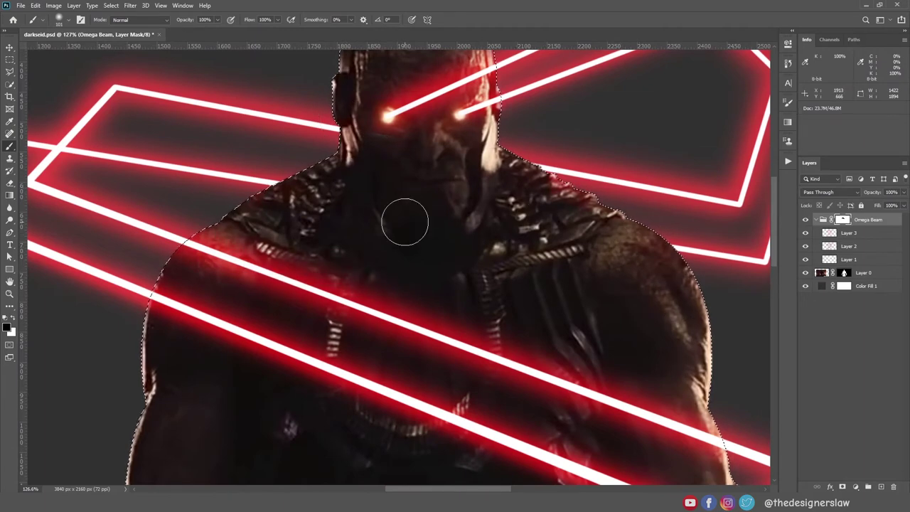
scroll(497, 230, down, 2)
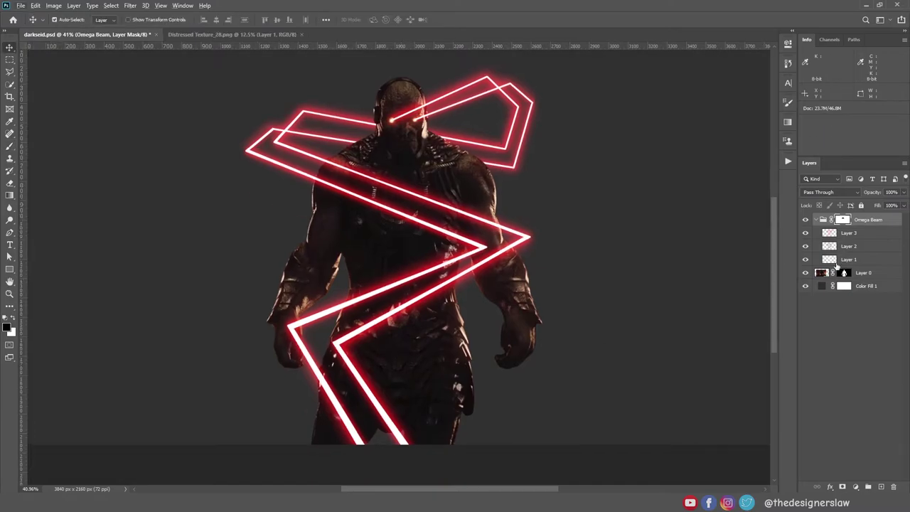
click(847, 260)
Paste the distressed texture into a new Layer 1 mask and scale it to fit the canvas
click(843, 487)
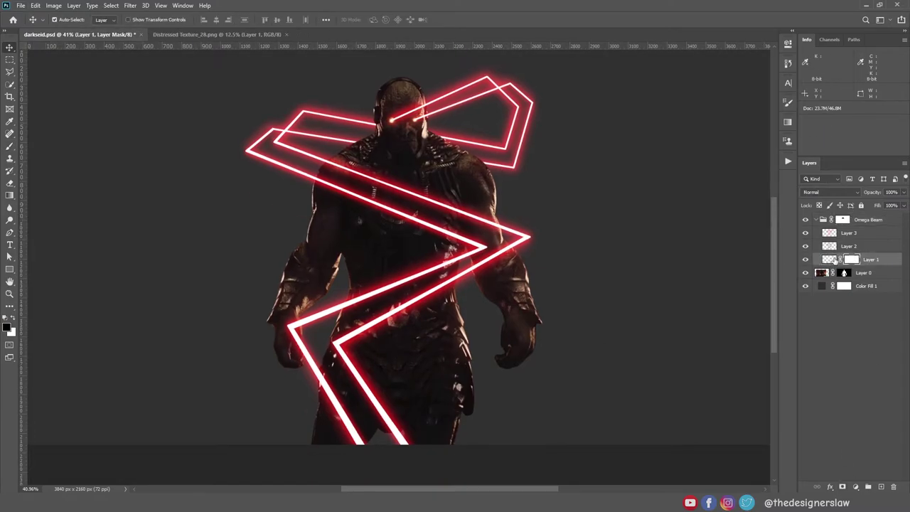
click(213, 34)
alt+click(851, 260)
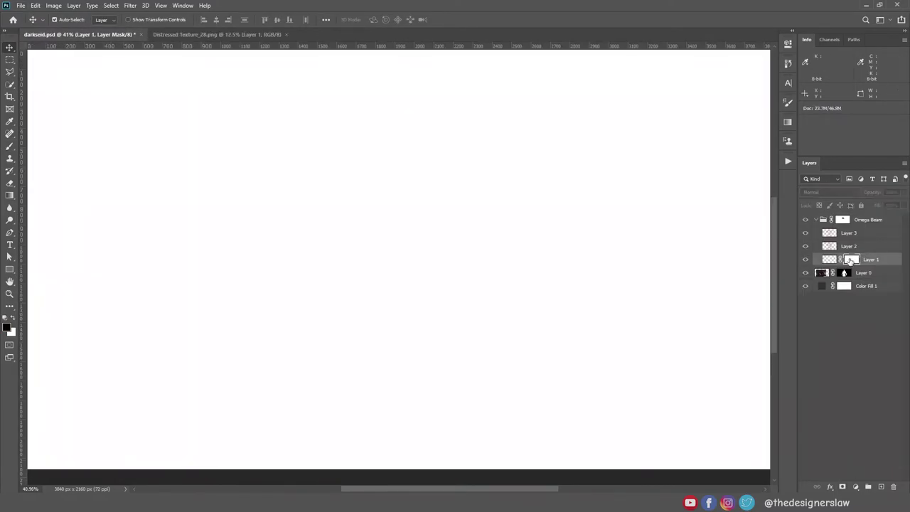
key(ctrl+v)
key(ctrl+minus)
key(ctrl+t)
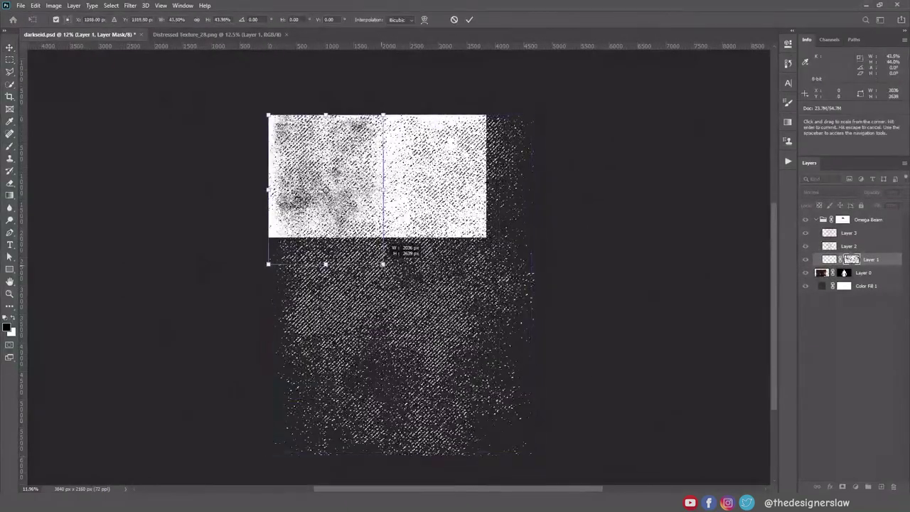
drag(533, 455, 430, 245)
click(469, 19)
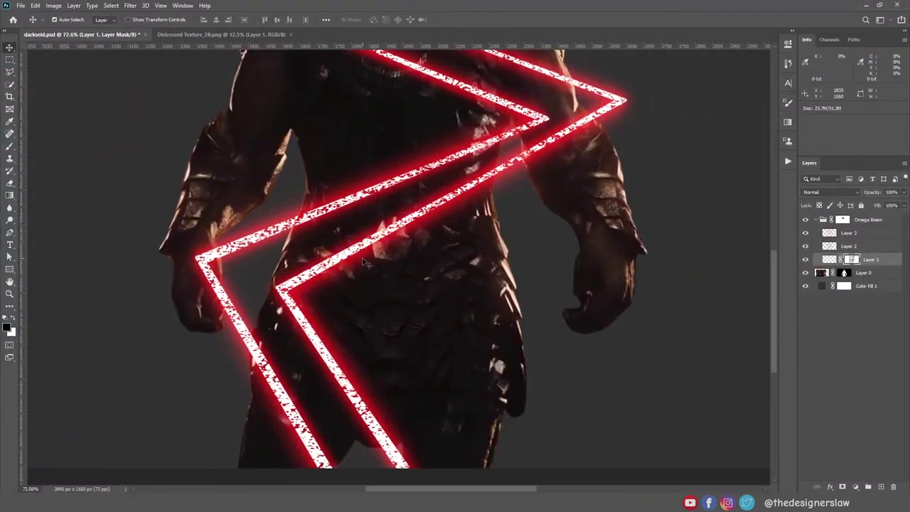
Lower the Layer 1 mask density to 51%
scroll(451, 246, down, 3)
scroll(452, 245, up, 3)
double_click(852, 262)
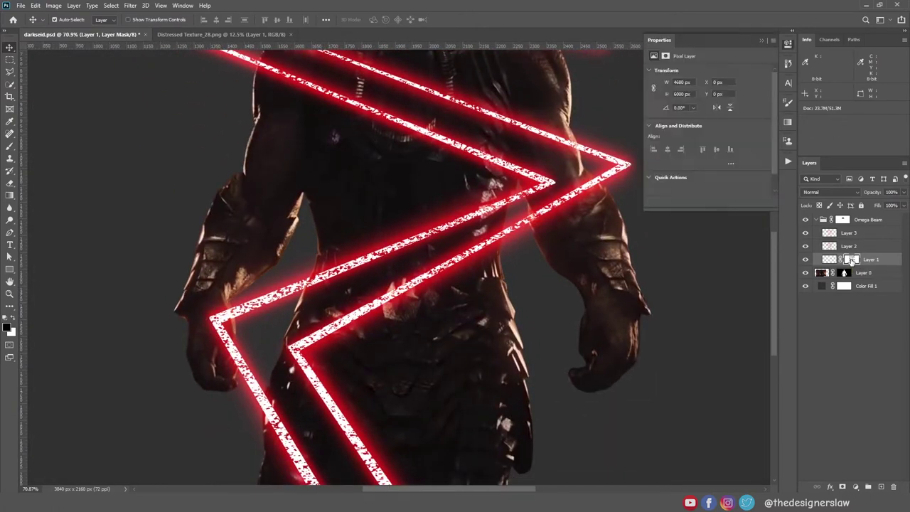
drag(764, 108, 708, 110)
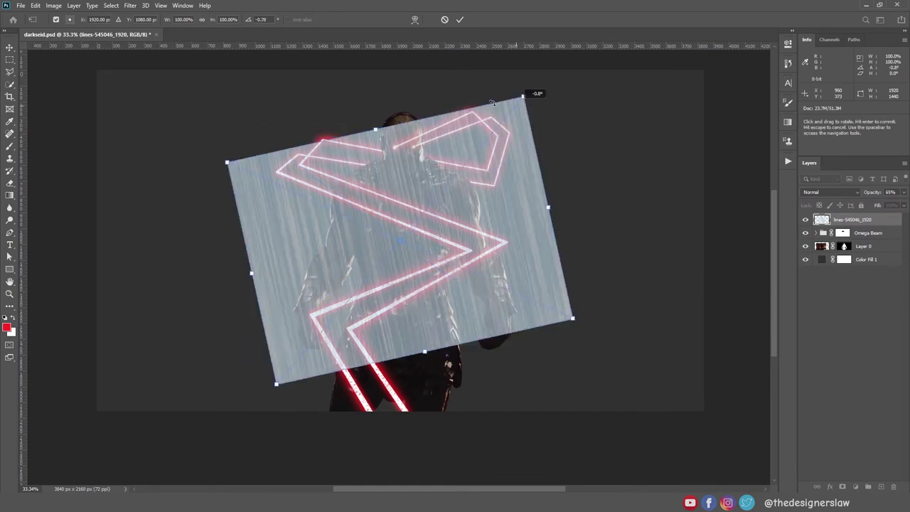
Rotate the streak texture about -29°, position it over the figure, and apply a Ripple distortion
drag(556, 133, 479, 77)
scroll(400, 324, up, 3)
drag(400, 325, 407, 370)
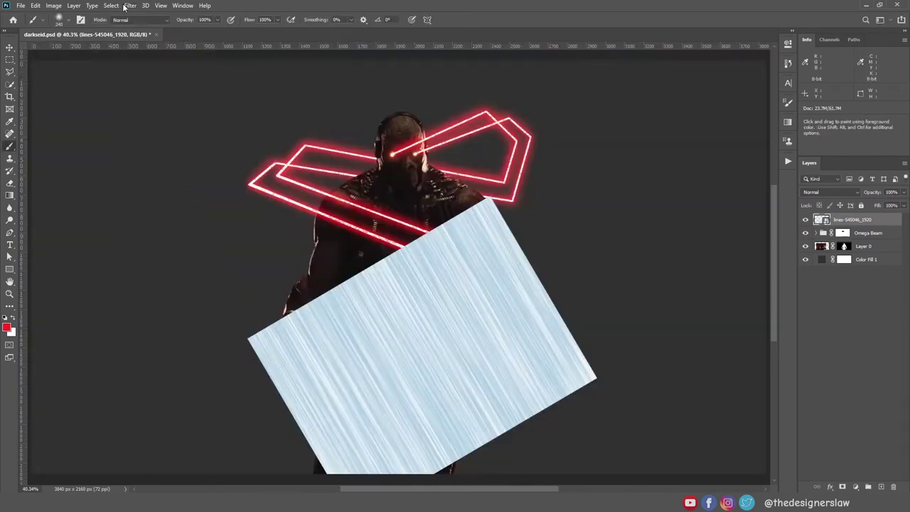
click(130, 5)
click(327, 169)
click(638, 150)
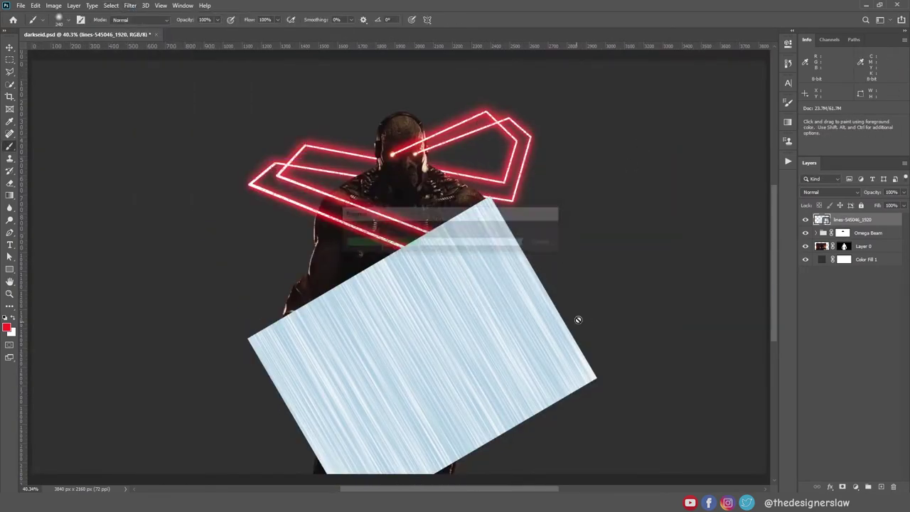
Clip Hue/Saturation and Levels adjustments to the streaks, raising the black input level to 123
click(855, 486)
click(867, 401)
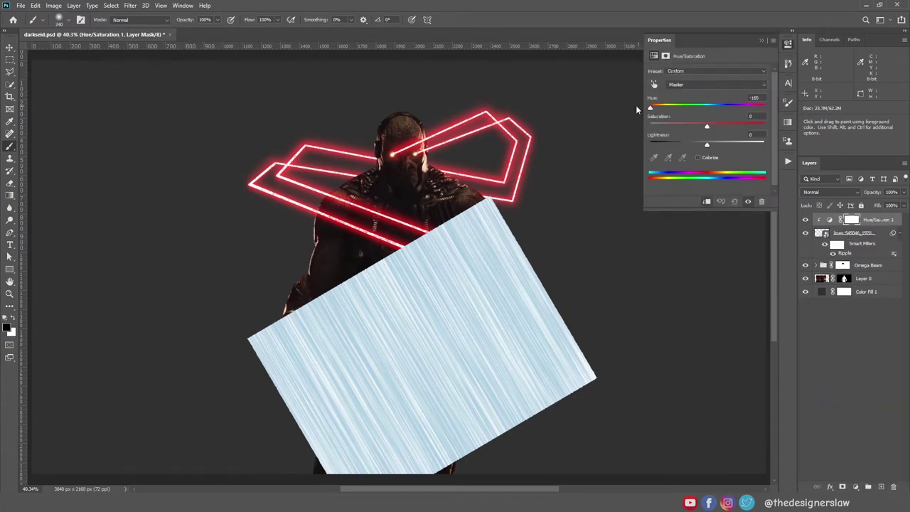
click(855, 487)
click(853, 359)
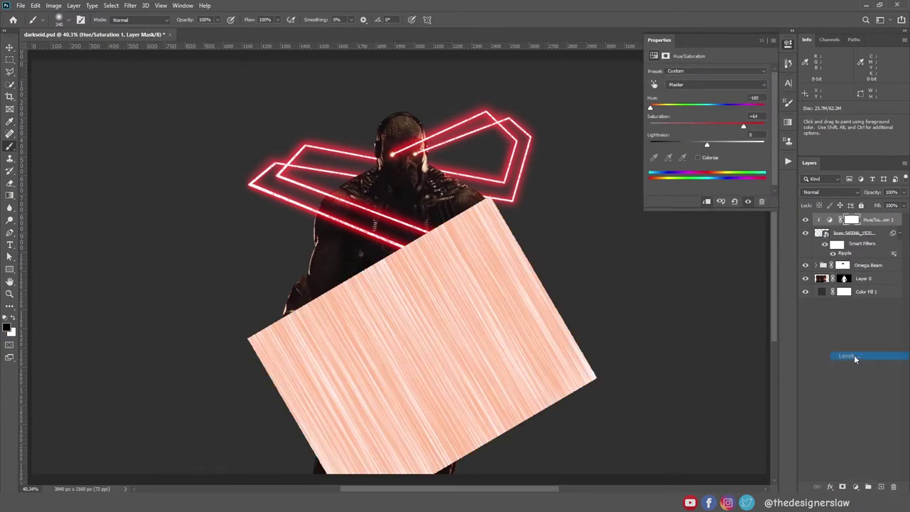
drag(664, 140, 714, 140)
Group the streaks in Darker Color, mask them to show only along the torso beam, and duplicate the group
shift+click(848, 245)
key(ctrl+g)
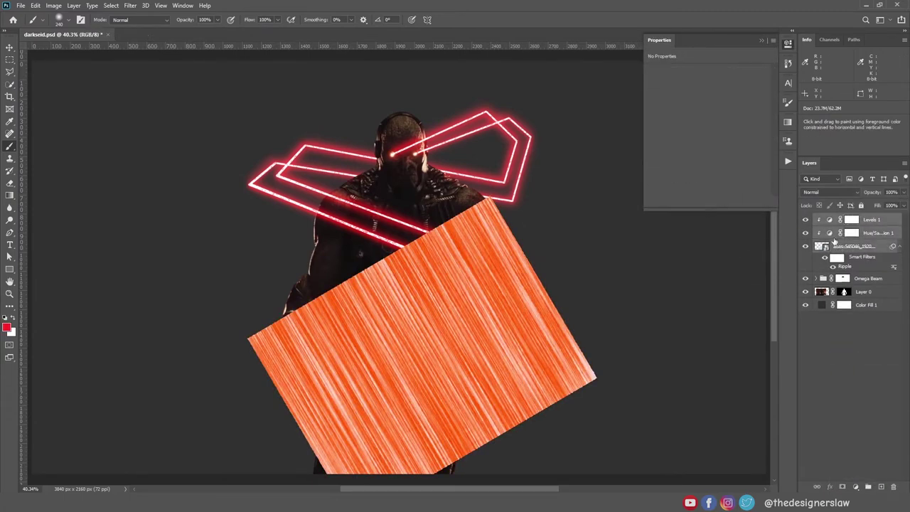
click(828, 192)
click(812, 263)
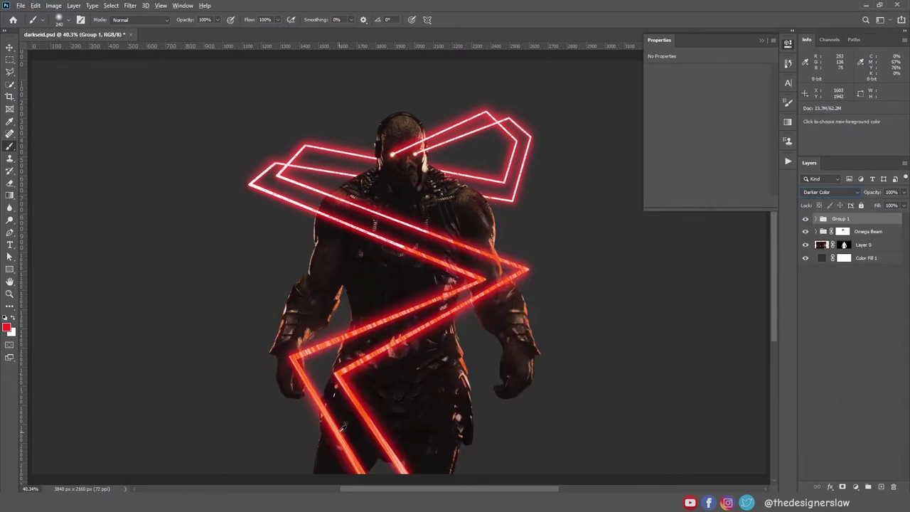
click(816, 231)
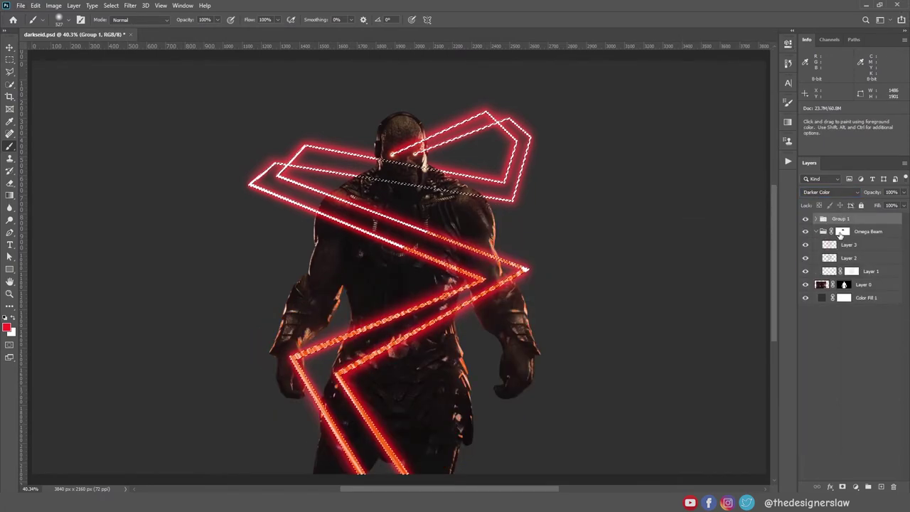
alt+click(843, 487)
mouse_move(413, 238)
mouse_down()
mouse_move(522, 274)
mouse_move(353, 324)
mouse_up()
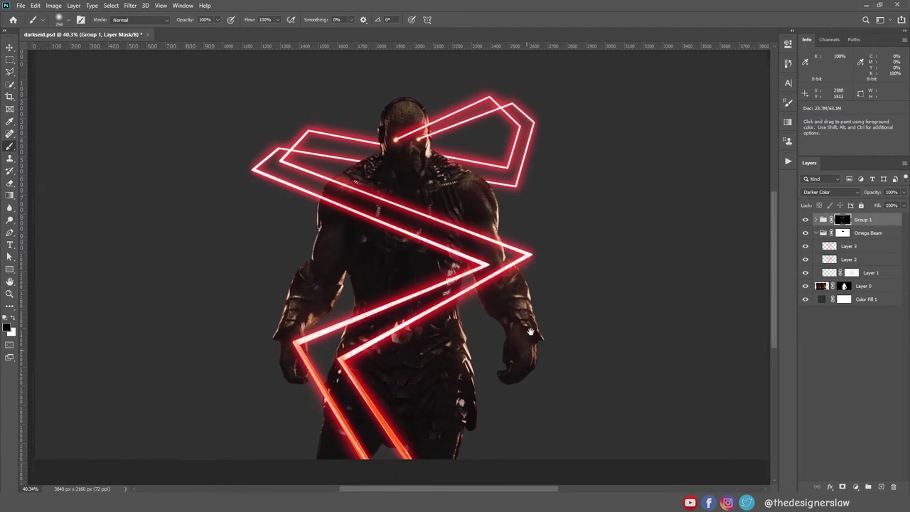
key(ctrl+j)
Invert the Group 1 copy's mask to white and select the streak texture inside it
click(846, 226)
key(ctrl+i)
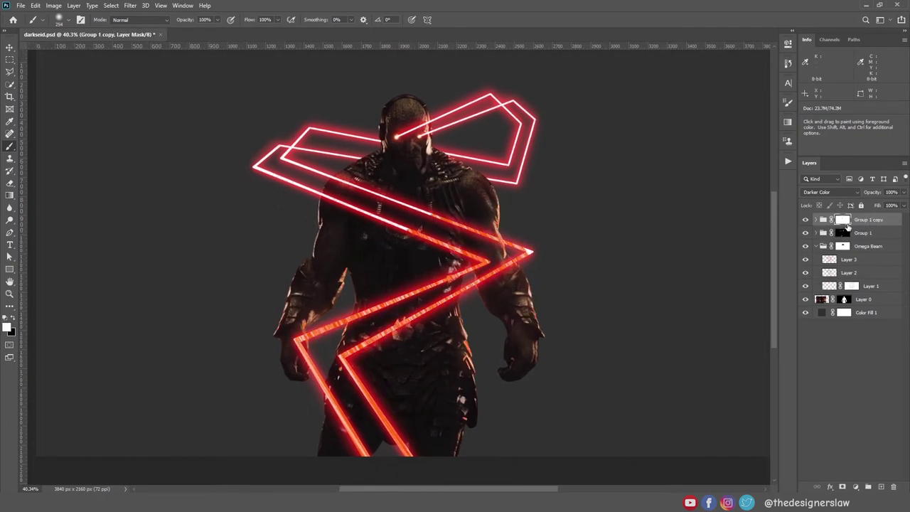
click(816, 220)
click(864, 258)
Rotate the streak texture about 42° over the upper beam, mask the shoulder glow, and angle another copy -130°
key(ctrl+t)
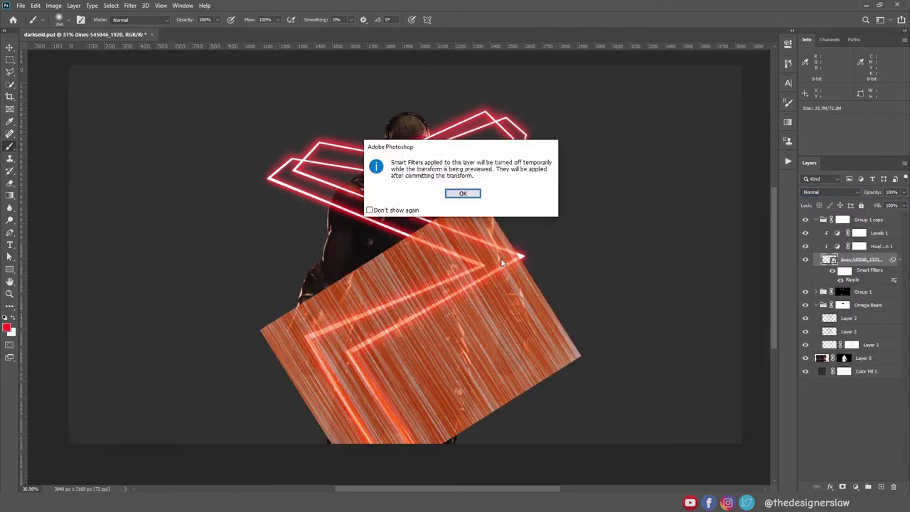
key(Return)
mouse_move(562, 405)
mouse_down()
mouse_move(573, 356)
mouse_move(490, 390)
mouse_up()
mouse_move(335, 115)
mouse_down()
mouse_move(403, 52)
mouse_move(497, 293)
mouse_up()
drag(609, 386, 607, 375)
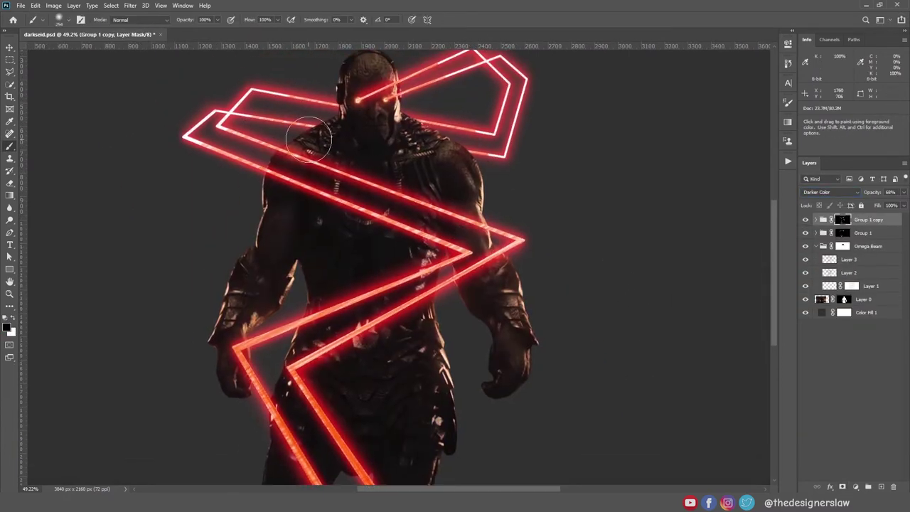
drag(310, 139, 340, 164)
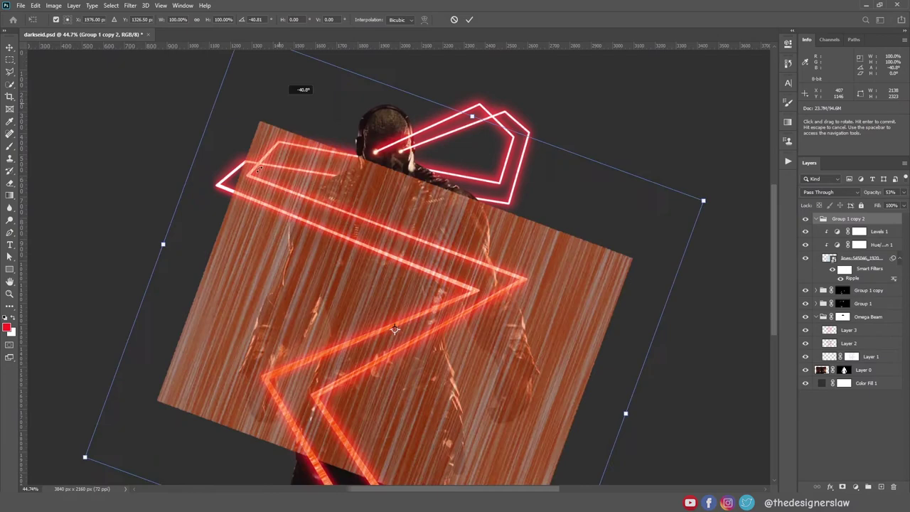
drag(300, 88, 217, 320)
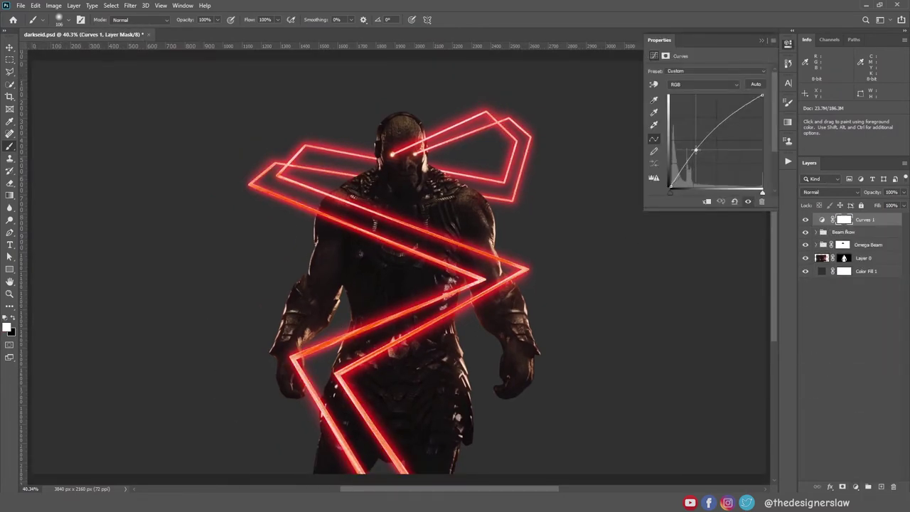
Brighten Curves 1, move it beneath Omega Beam and clip it to Darkseid's layer
drag(727, 129, 689, 145)
drag(863, 219, 871, 265)
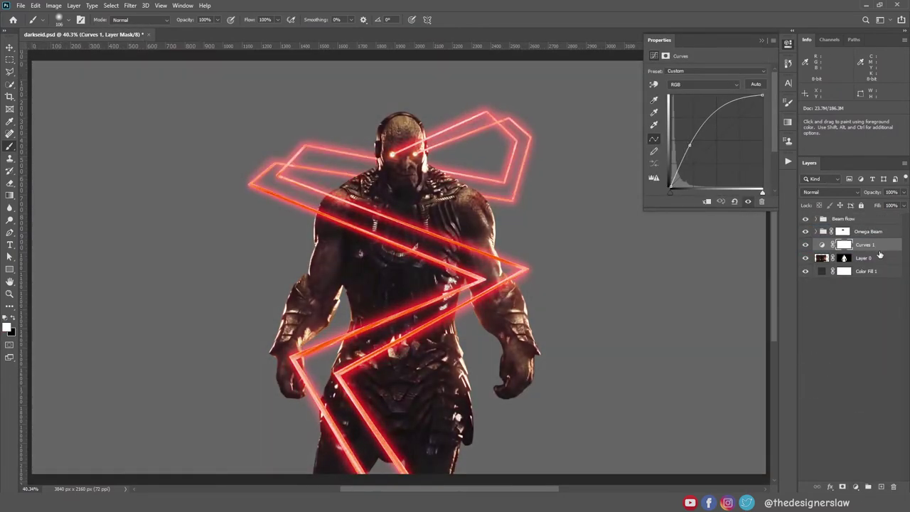
key(ctrl+alt+g)
Add Curves 2 that brightens overall, raises the Red curve and lowers the Blue curve
click(854, 487)
click(853, 370)
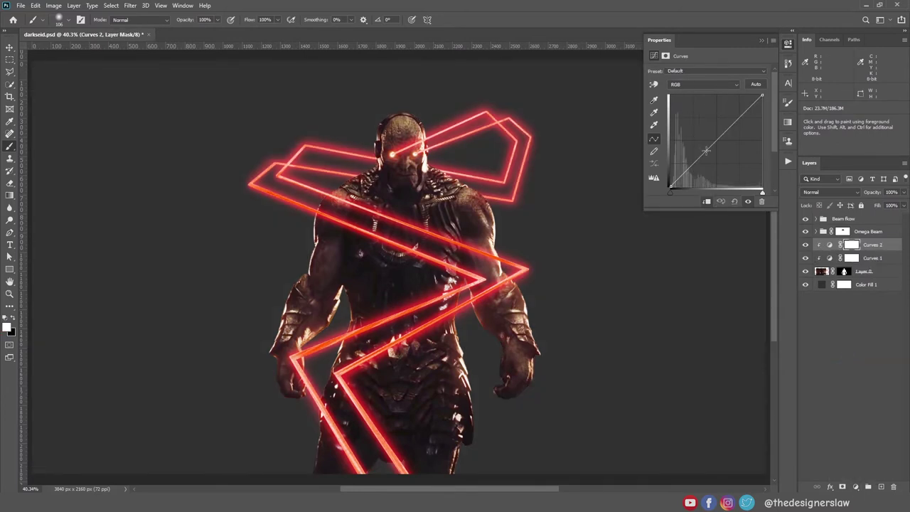
mouse_move(705, 150)
mouse_down()
mouse_move(690, 132)
mouse_move(717, 117)
mouse_up()
click(703, 84)
click(693, 96)
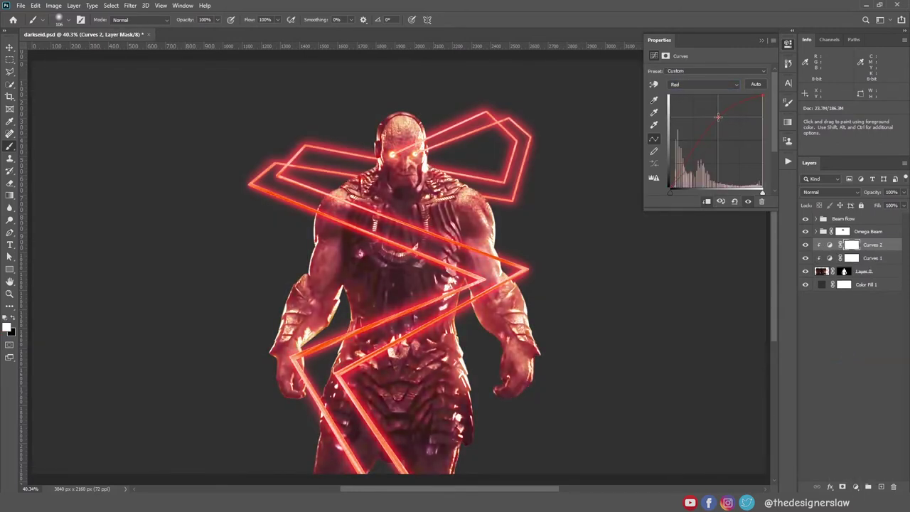
click(703, 84)
click(693, 108)
click(734, 125)
click(704, 84)
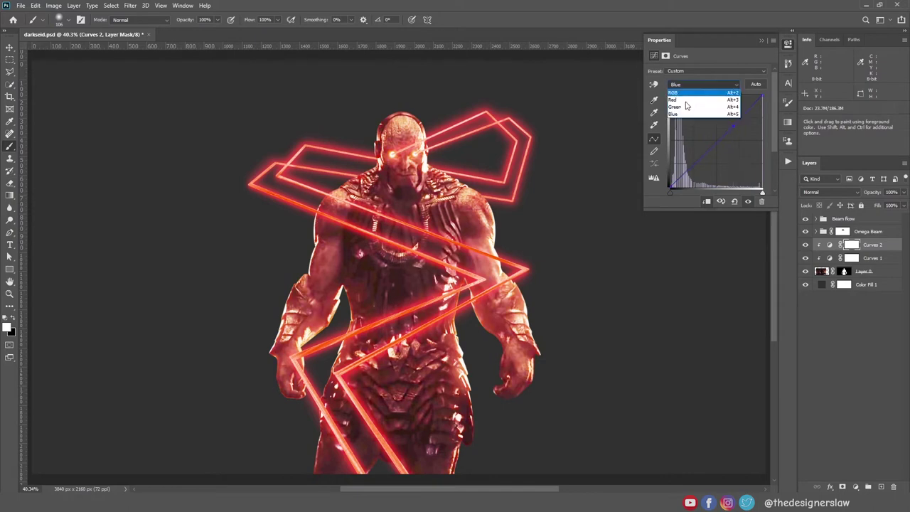
click(693, 84)
Invert the Curves 2 mask to hide the red grade and zoom in on Darkseid's shoulder
click(851, 245)
key(ctrl+i)
scroll(429, 150, up, 5)
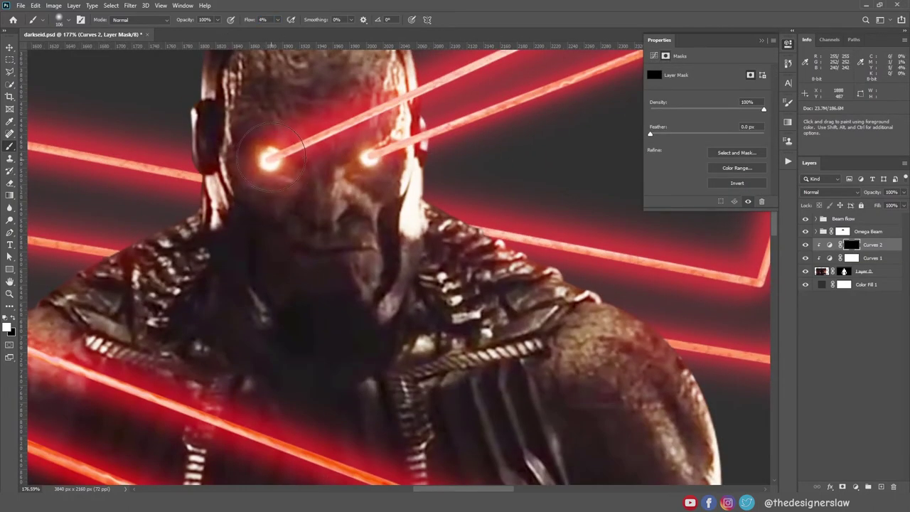
drag(466, 241, 398, 172)
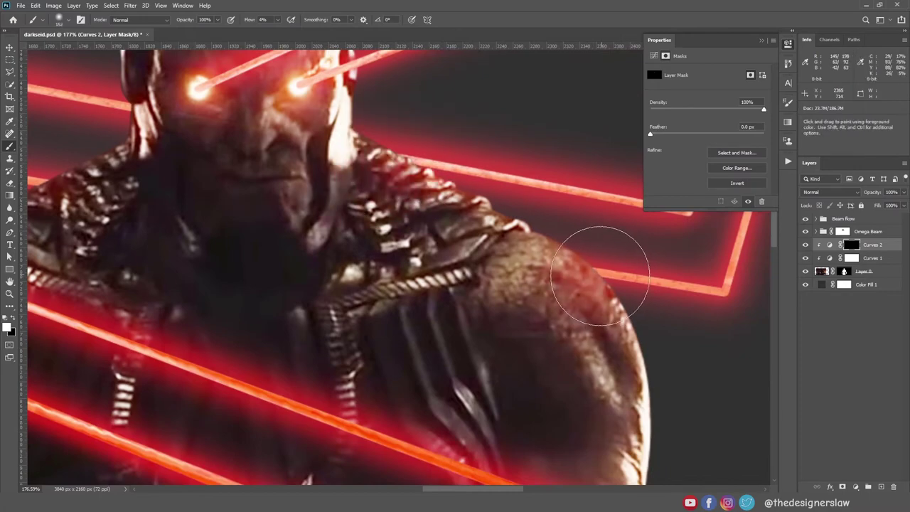
scroll(599, 275, down, 4)
scroll(274, 152, up, 2)
scroll(275, 152, up, 1)
scroll(453, 247, up, 1)
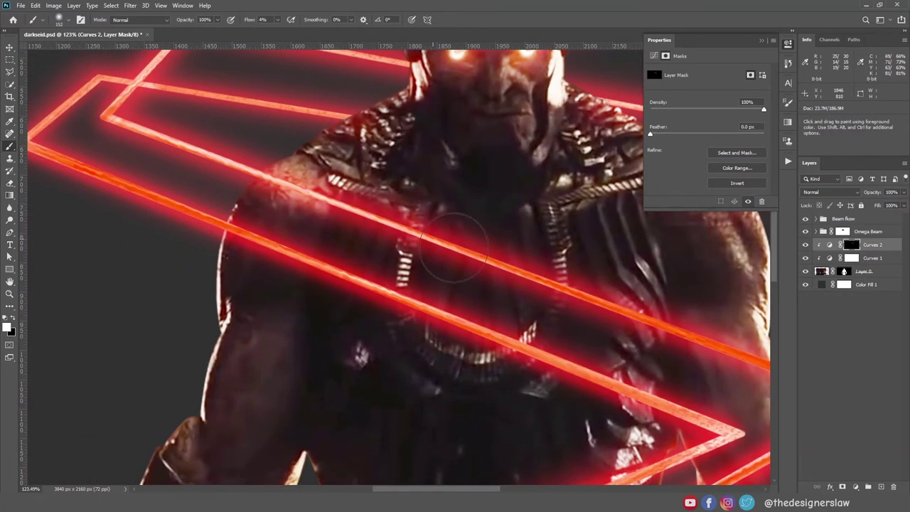
scroll(452, 246, down, 3)
scroll(345, 173, up, 2)
scroll(345, 173, up, 1)
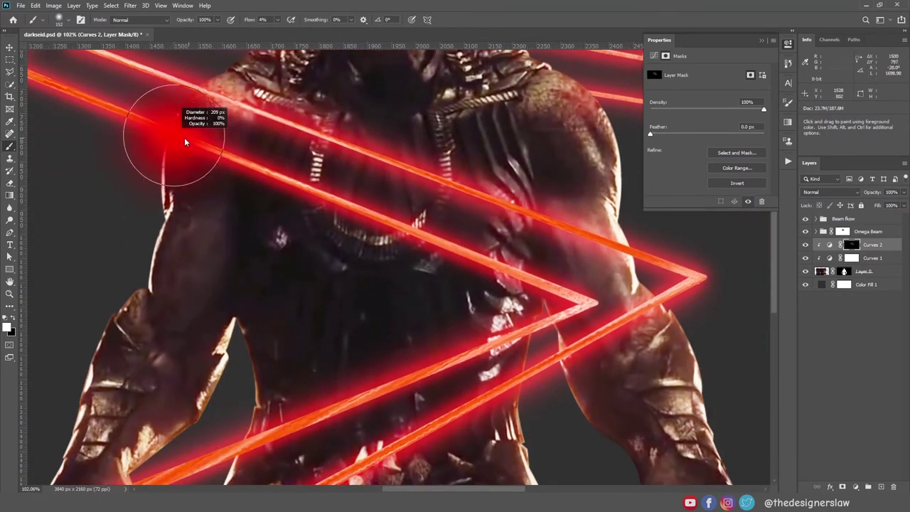
Enlarge the brush slightly and paint the red grade onto Darkseid where the beams cross
drag(185, 142, 173, 167)
scroll(362, 226, down, 2)
scroll(426, 217, down, 2)
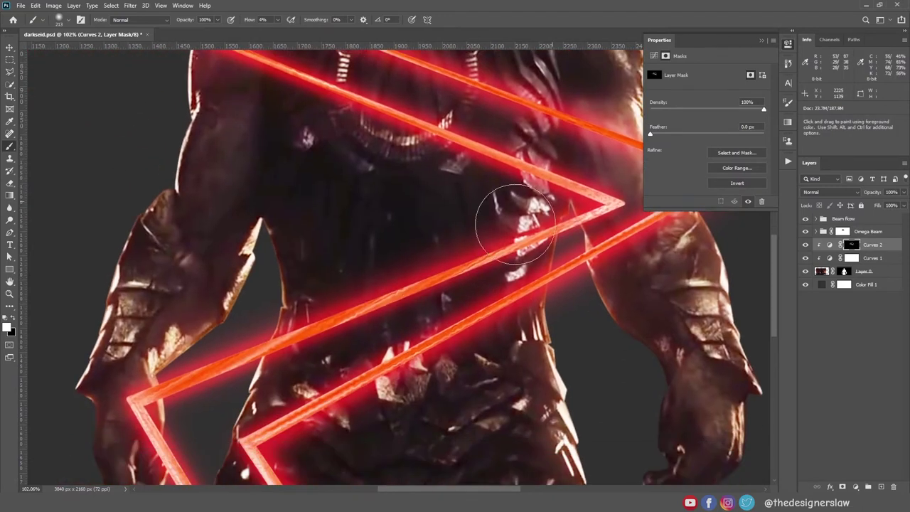
scroll(498, 210, down, 2)
scroll(320, 284, down, 2)
scroll(277, 324, down, 1)
scroll(213, 312, down, 3)
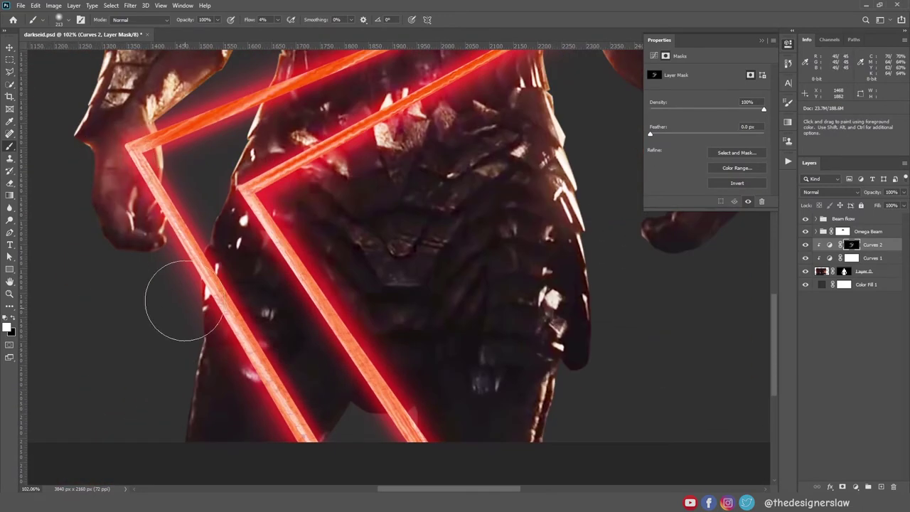
scroll(437, 386, down, 3)
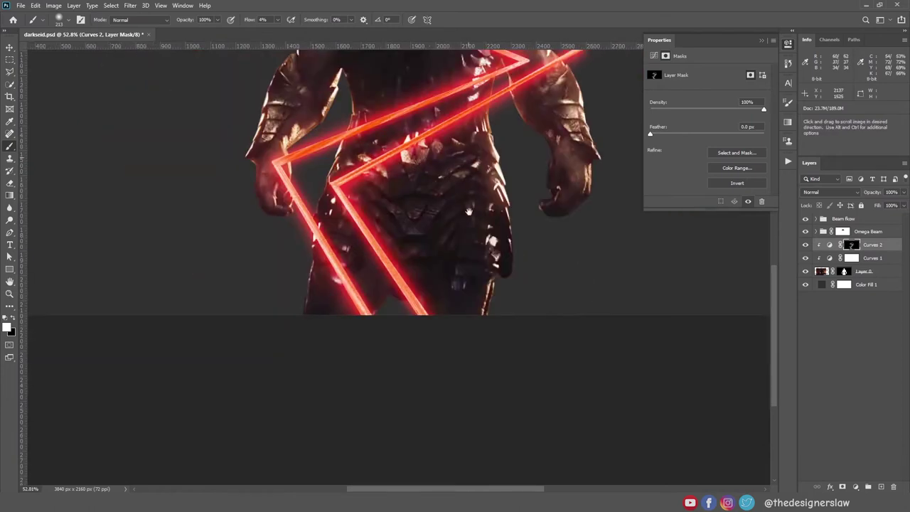
scroll(595, 268, down, 2)
Toggle Curves 2 off and on to compare the reddish grade
click(805, 244)
click(805, 244)
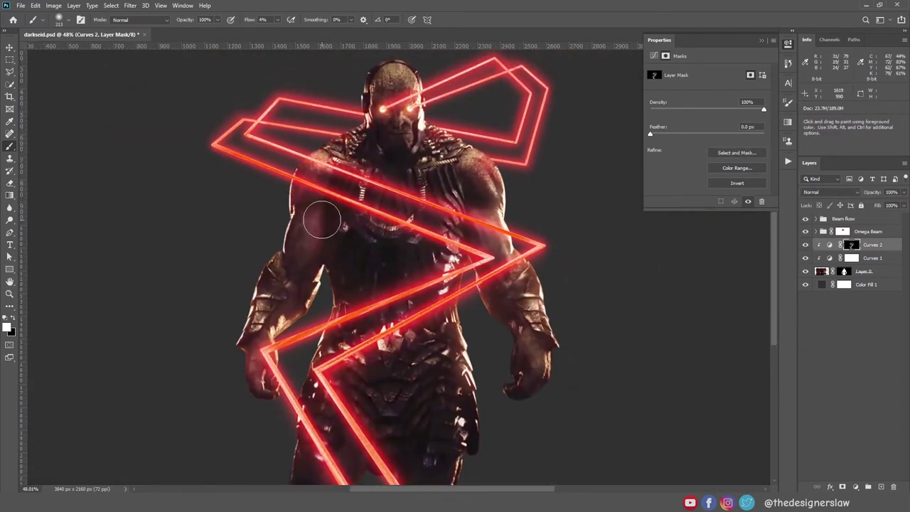
scroll(313, 313, down, 1)
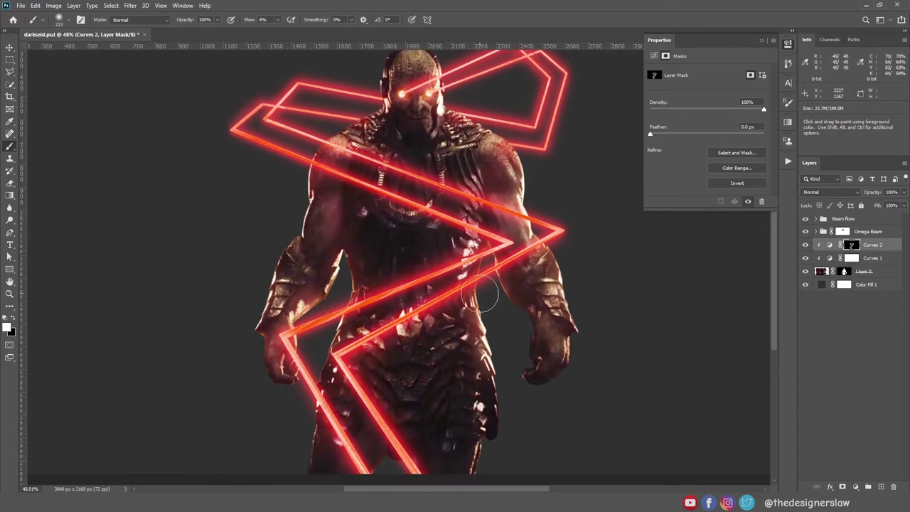
scroll(480, 293, down, 1)
Add a new layer in Linear Dodge (Add) mode with red as the paint colour
click(880, 486)
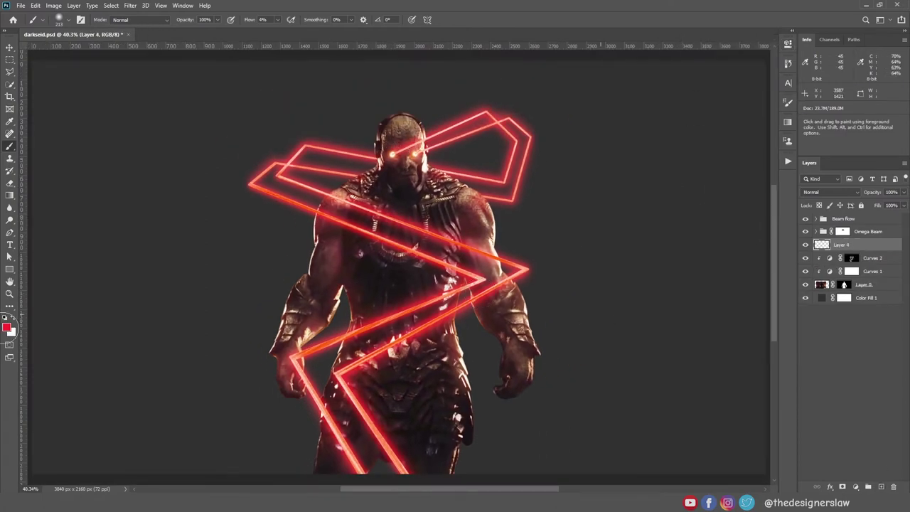
click(7, 326)
click(725, 120)
click(830, 192)
click(828, 287)
Paint soft red light with an ~83 px brush on Darkseid's eyes, face and shoulders
scroll(390, 158, up, 5)
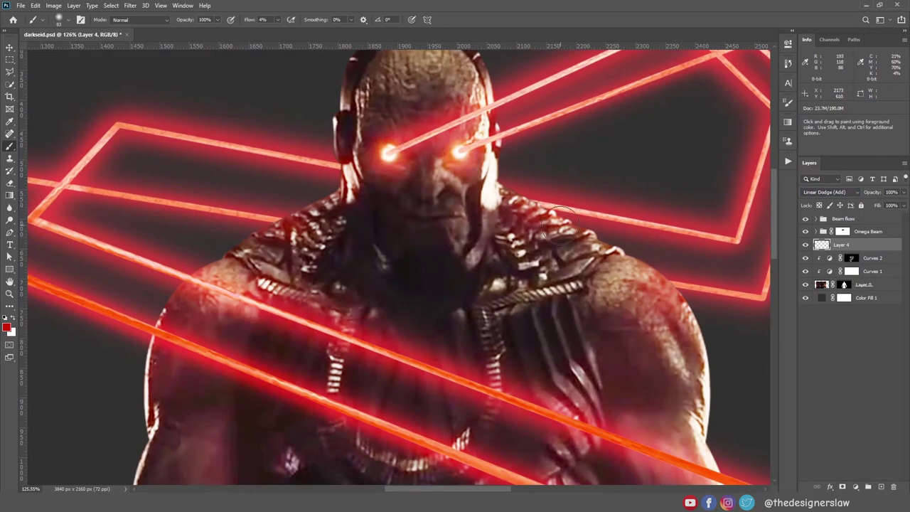
drag(474, 229, 483, 200)
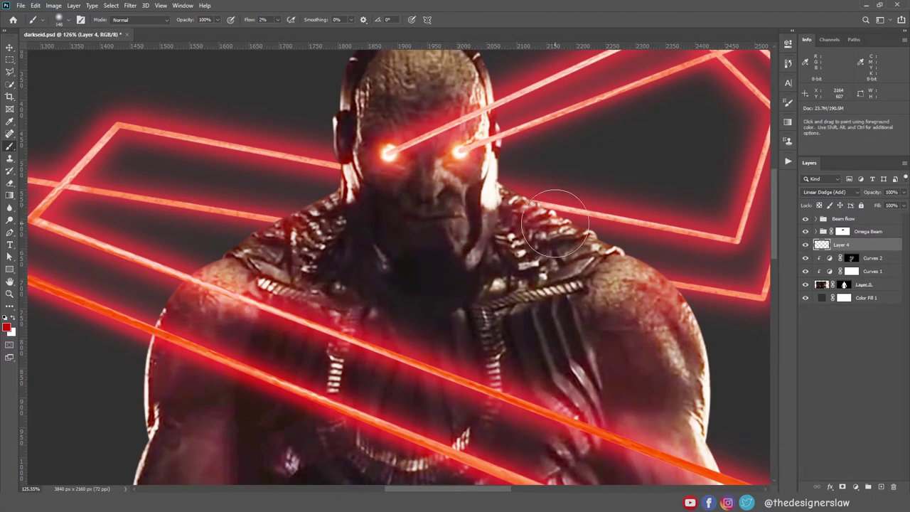
scroll(540, 284, down, 2)
scroll(612, 303, down, 3)
scroll(503, 218, up, 1)
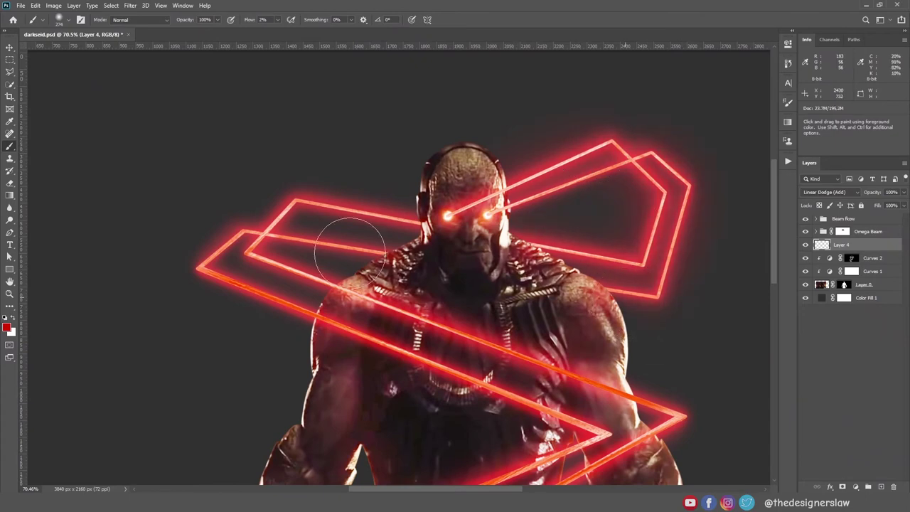
scroll(342, 246, down, 2)
scroll(534, 261, down, 2)
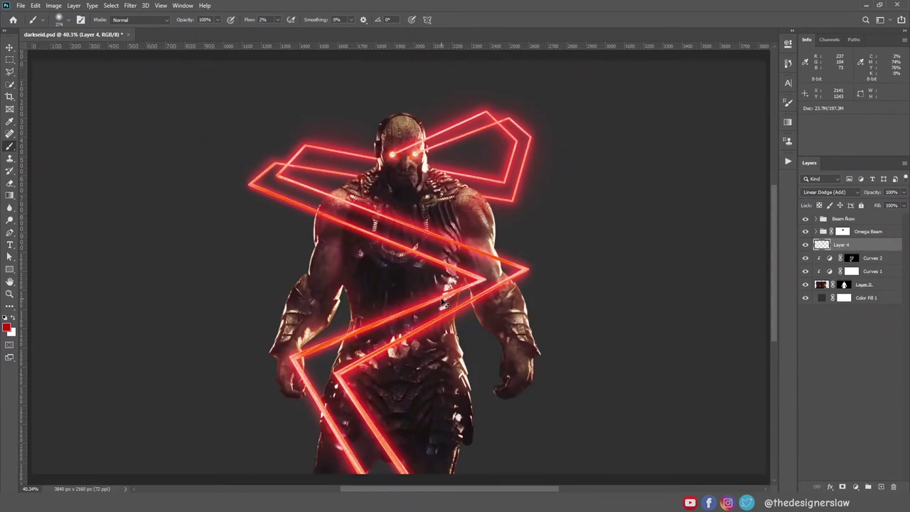
Change the background fill colour to near-black #121212
double_click(821, 298)
text(000000)
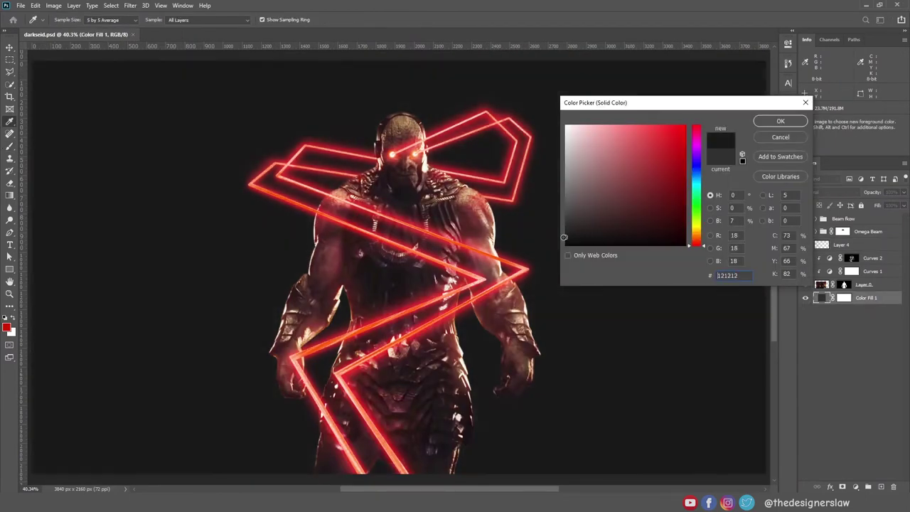
click(763, 122)
Add a brightening Curves 3 above the background, invert its mask and paint a soft glow behind the head
click(855, 486)
click(858, 370)
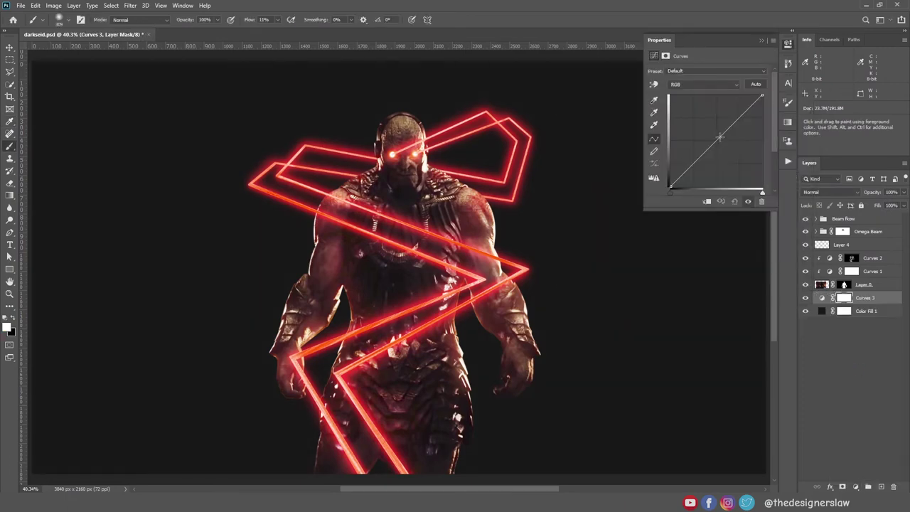
drag(714, 143, 689, 117)
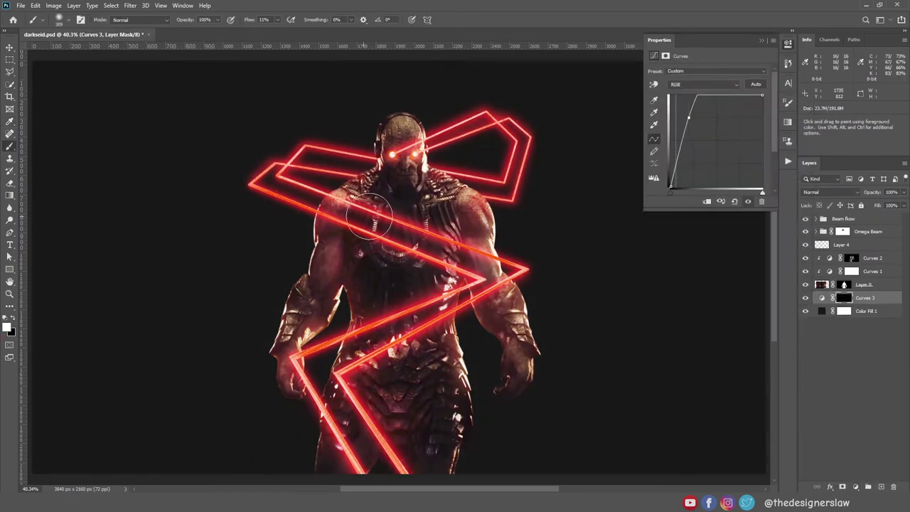
key(ctrl+minus)
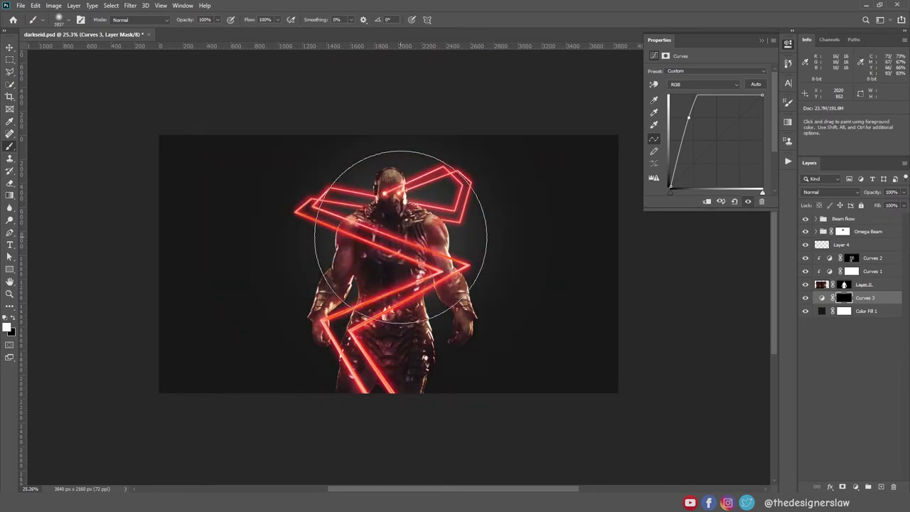
mouse_move(386, 204)
mouse_down()
mouse_move(325, 122)
mouse_move(386, 81)
mouse_move(392, 101)
mouse_up()
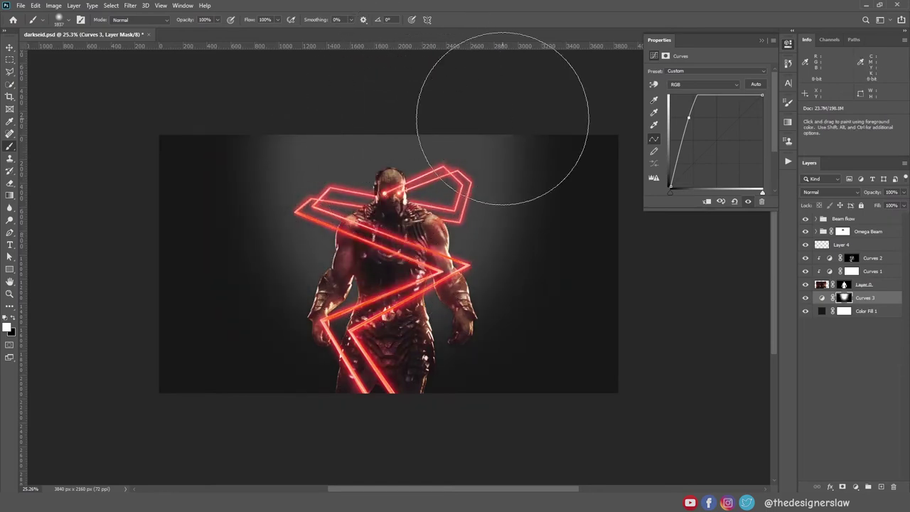
Enlarge the pillar image and place the fire image in Screen mode over the left pillar
scroll(216, 350, down, 1)
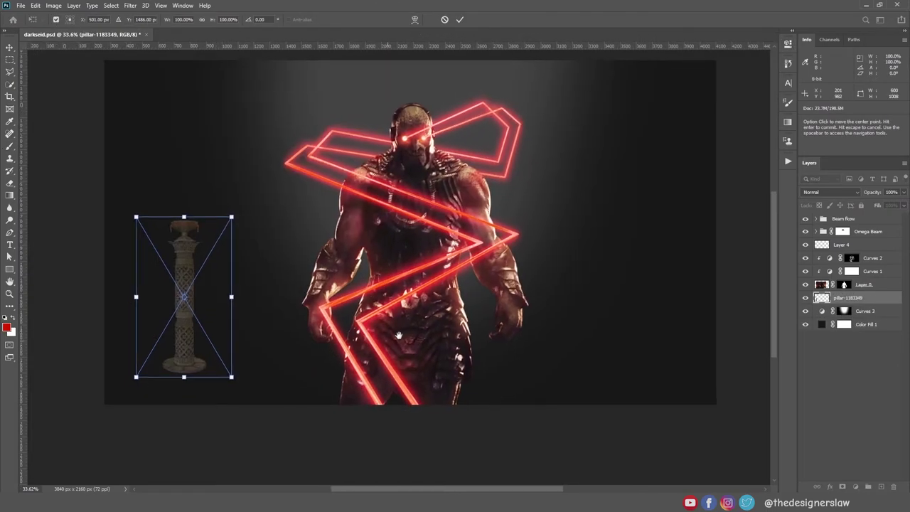
drag(229, 216, 258, 173)
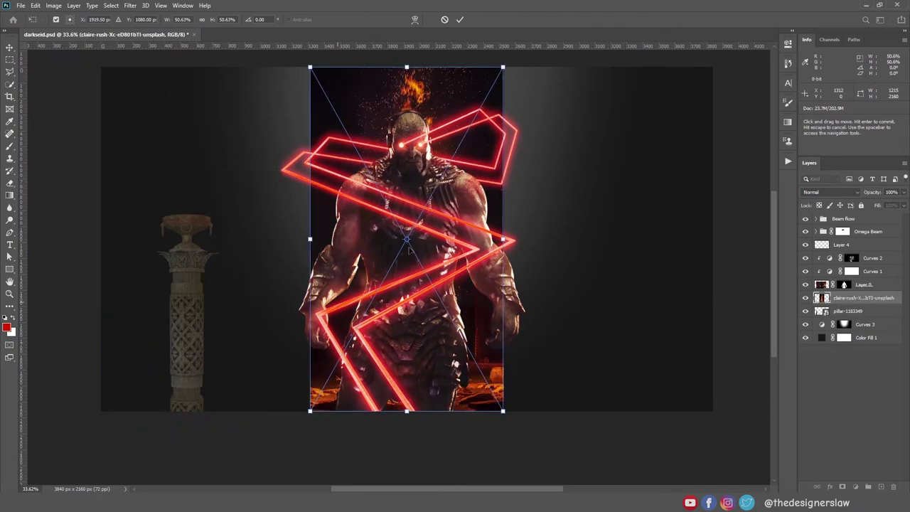
click(809, 271)
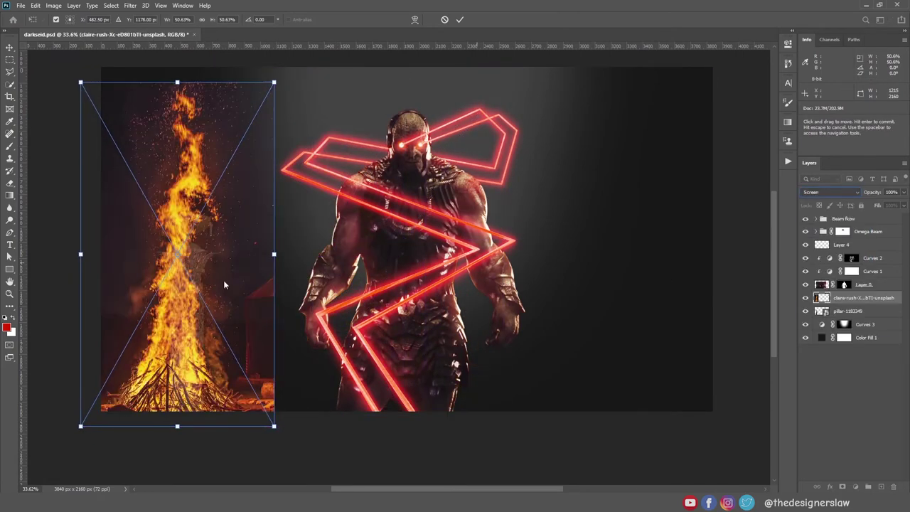
drag(274, 425, 272, 411)
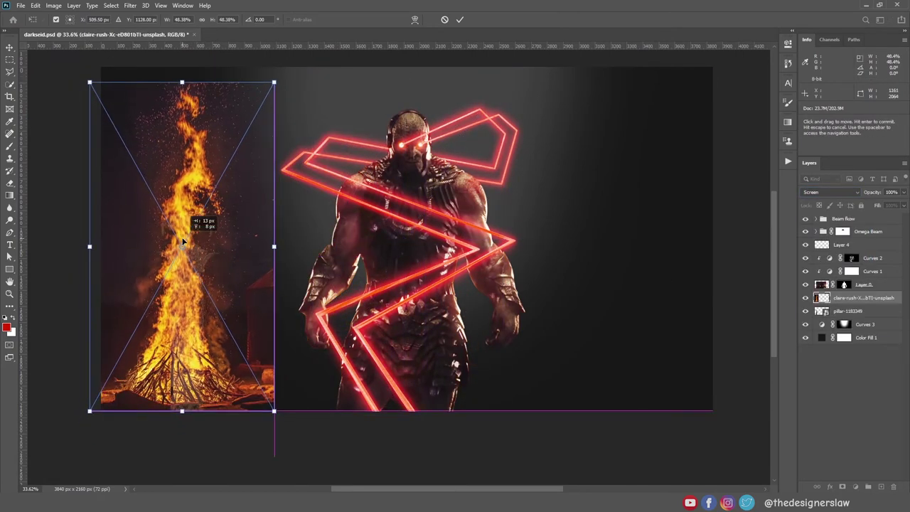
drag(183, 239, 179, 245)
key(Return)
Darken the fire's shadows with Levels, mask its lower part, and move it below the pillar
key(b)
click(54, 5)
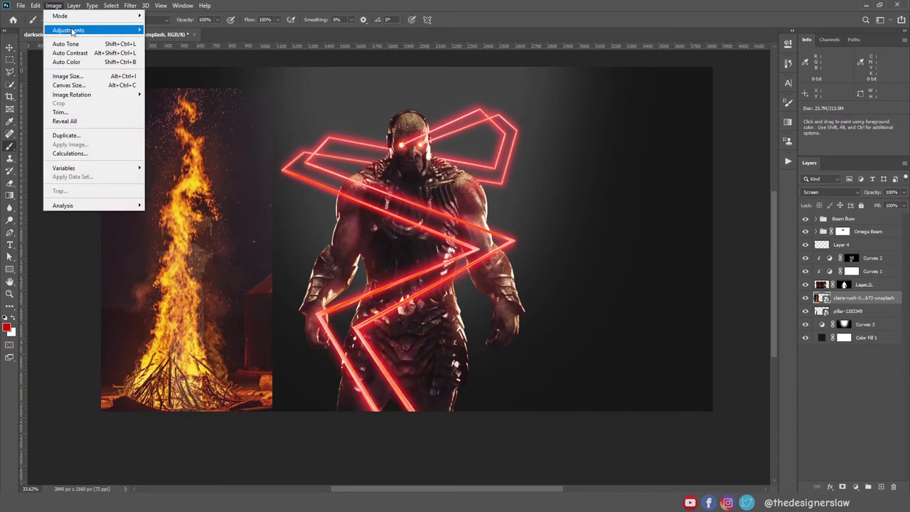
click(171, 37)
drag(364, 202, 392, 205)
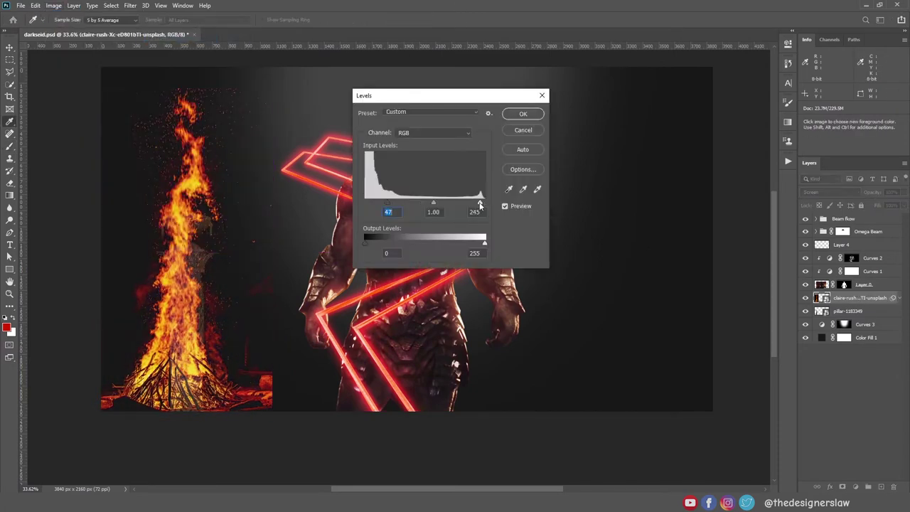
click(523, 114)
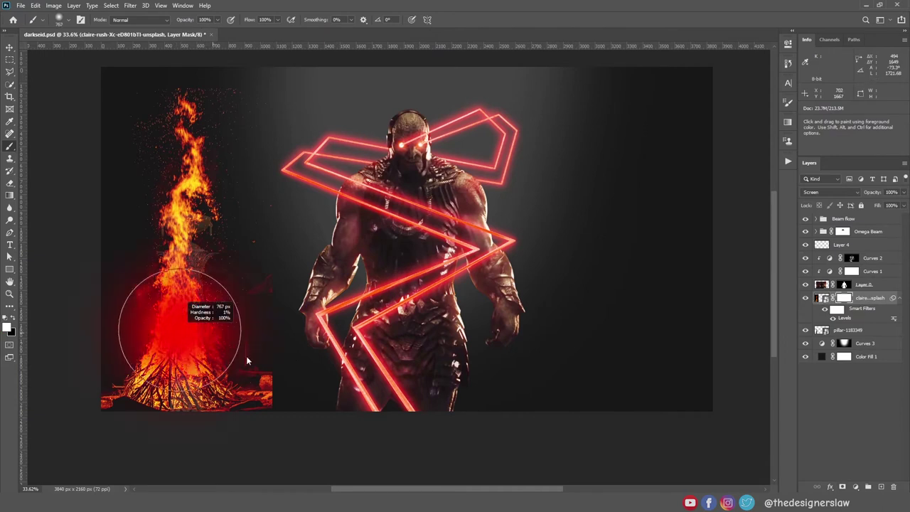
mouse_move(193, 325)
mouse_down()
mouse_move(146, 370)
mouse_move(224, 304)
mouse_move(182, 229)
mouse_up()
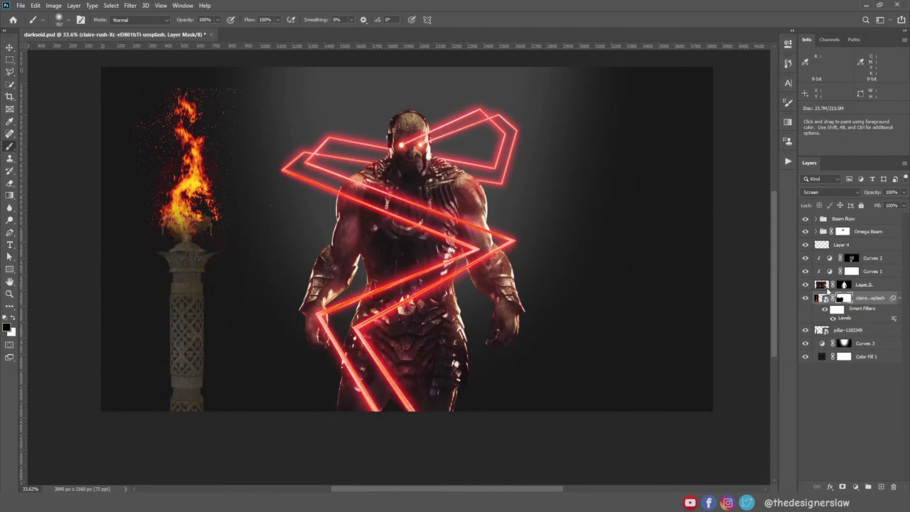
drag(819, 340, 828, 309)
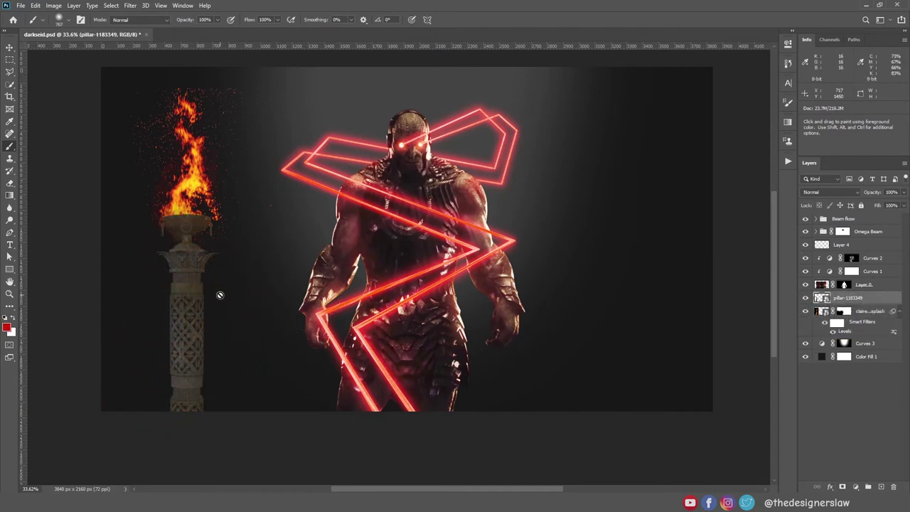
Adjust the pillar's shadow and midtone Levels
click(54, 5)
mouse_move(78, 41)
click(183, 40)
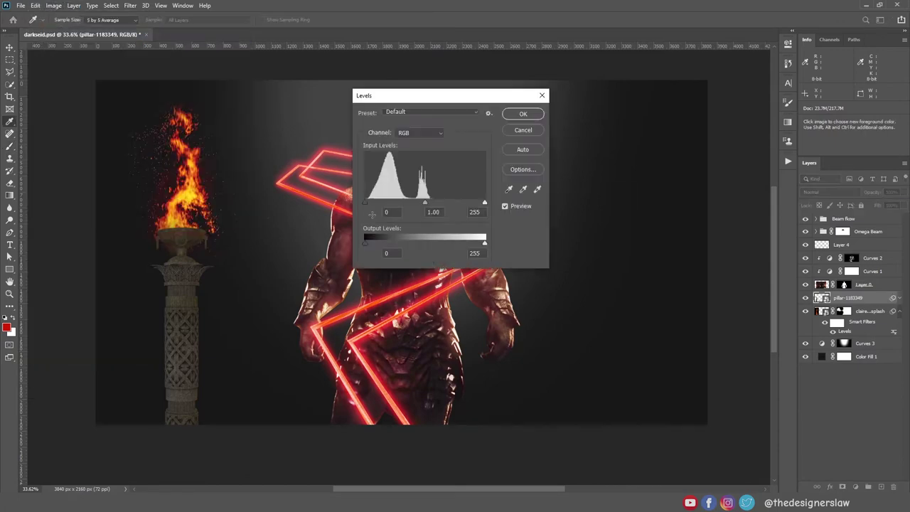
drag(380, 203, 369, 205)
click(522, 114)
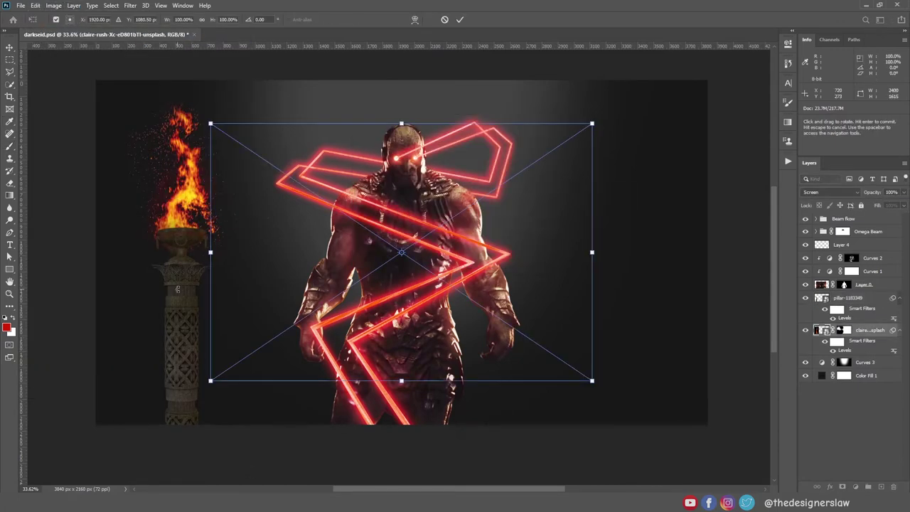
Add a second Screen-mode fire scaled to 80% on the pillar top, masking its left half
click(830, 192)
click(808, 271)
drag(465, 316, 238, 290)
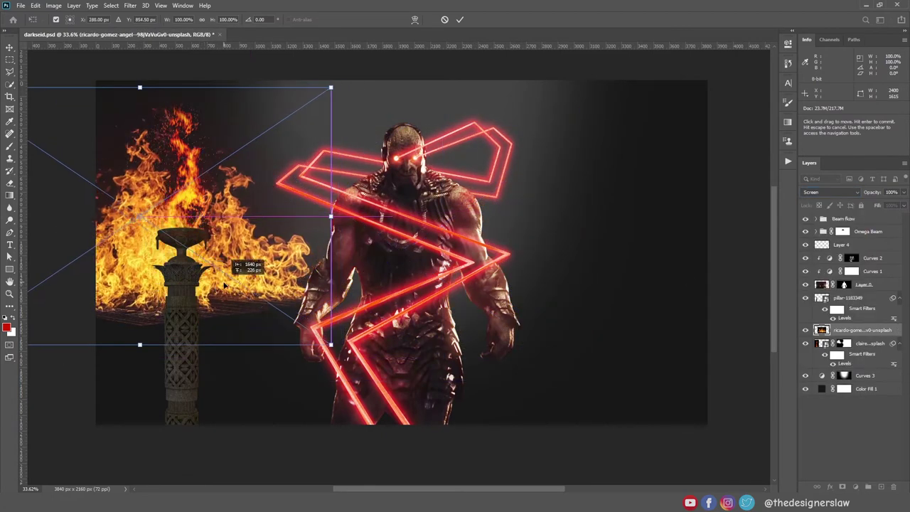
drag(366, 98, 325, 126)
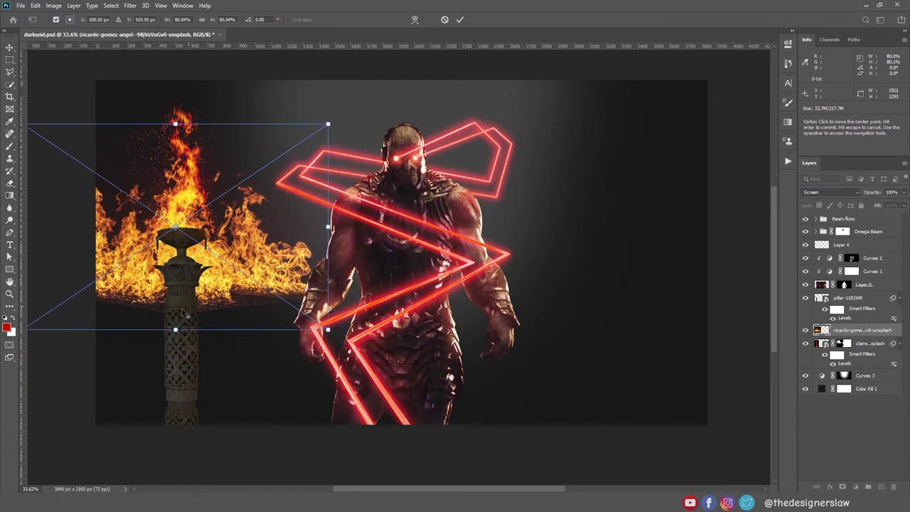
mouse_move(170, 308)
mouse_down()
mouse_move(300, 230)
mouse_move(267, 184)
mouse_up()
click(460, 19)
key(b)
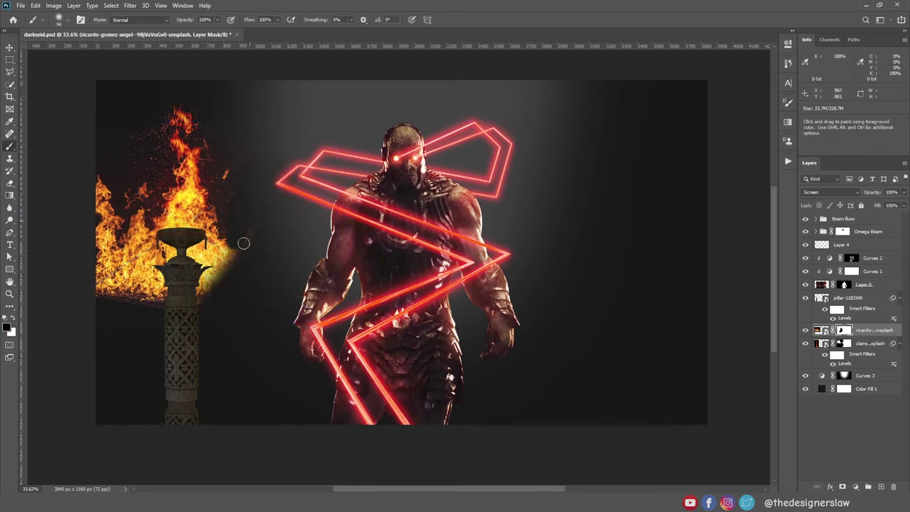
mouse_move(228, 271)
mouse_down()
mouse_move(106, 182)
mouse_move(136, 269)
mouse_up()
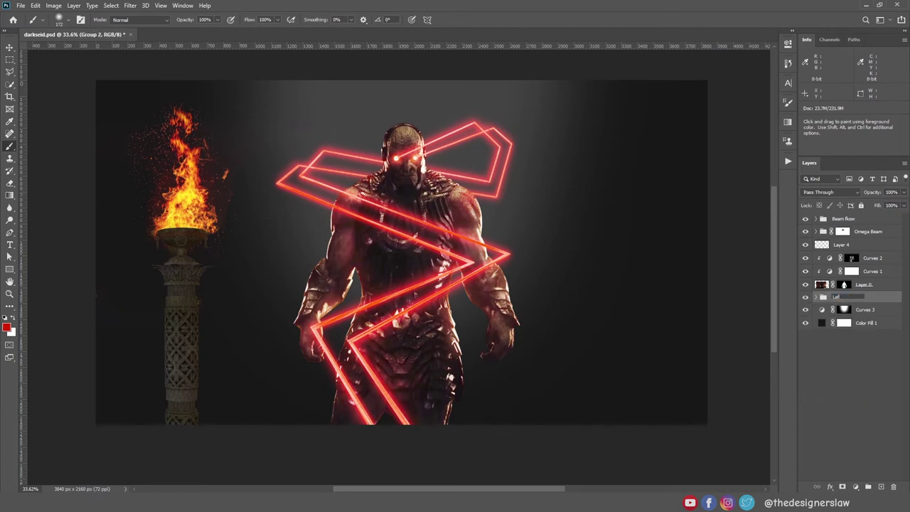
Duplicate the Left fire group as Right fire and move it onto the right pillar
key(ctrl+j)
double_click(846, 297)
text(Right fire)
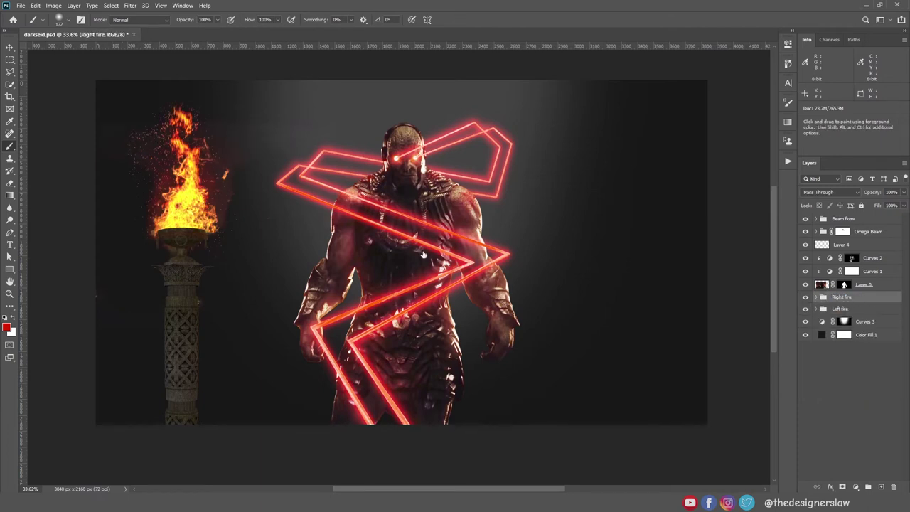
key(ctrl+t)
drag(202, 311, 613, 353)
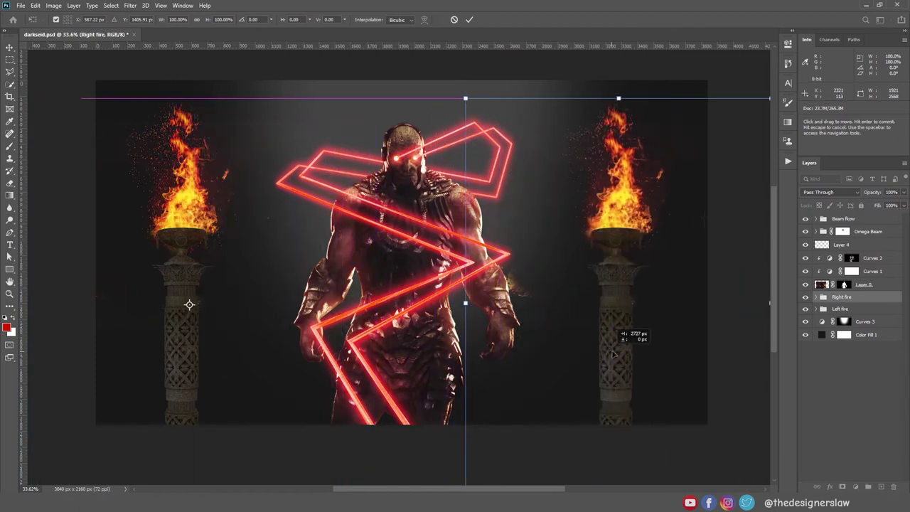
key(Return)
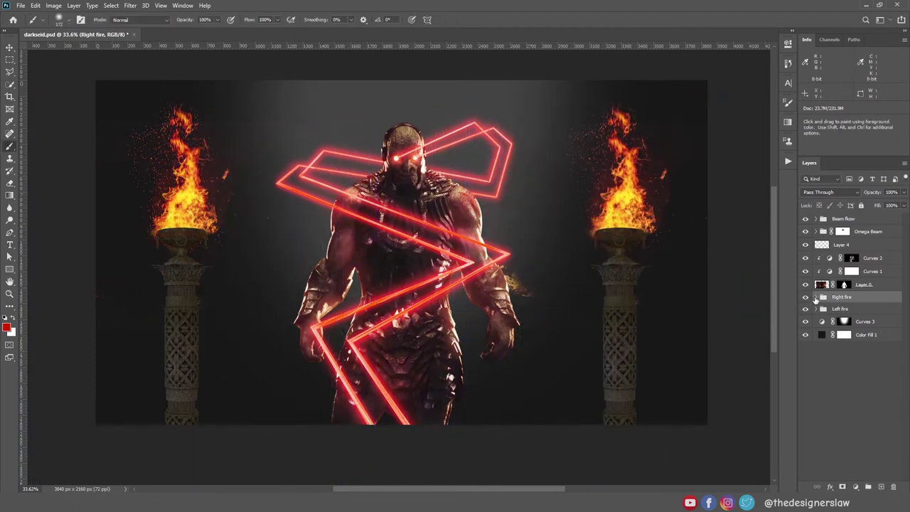
Raise the right fire higher above the pillar and paint back the gap in its mask
ctrl+click(622, 171)
key(ctrl+t)
drag(637, 204, 635, 142)
key(Return)
key(b)
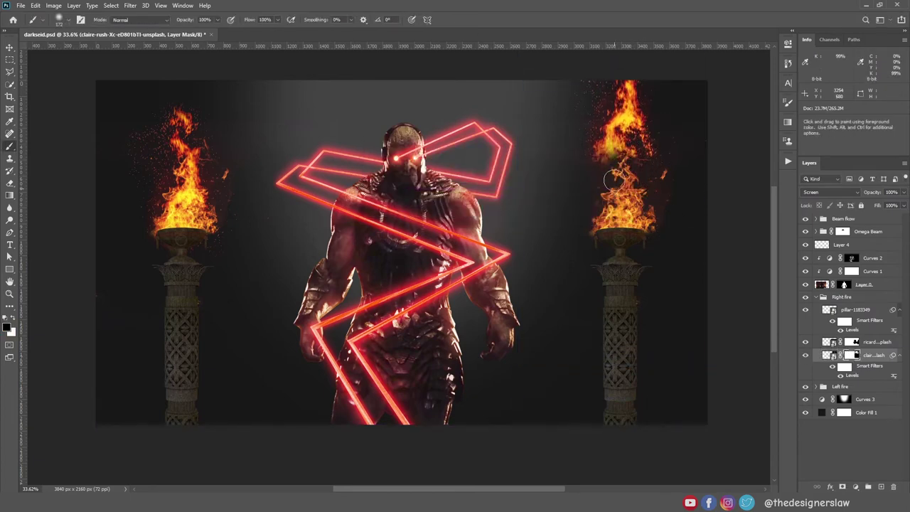
key(x)
drag(614, 180, 627, 148)
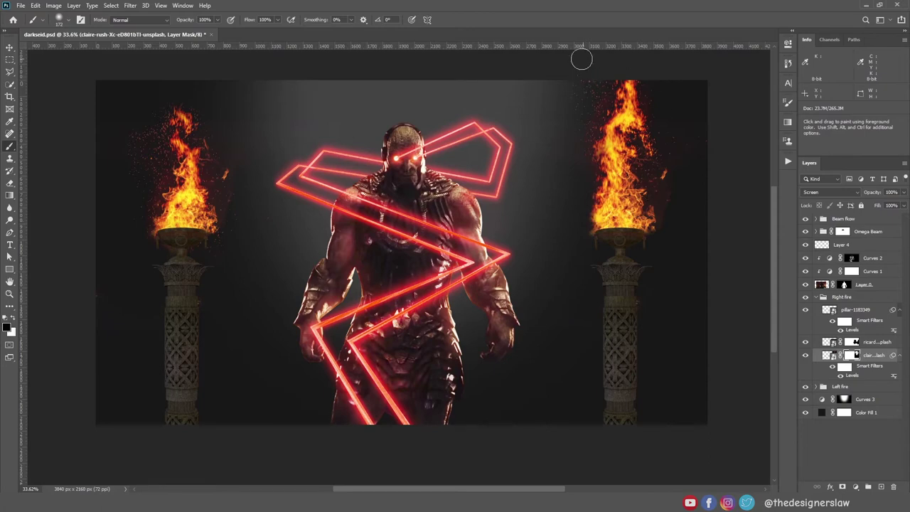
Enlarge the wide flames onto the right pillar and mask away their right side
click(848, 344)
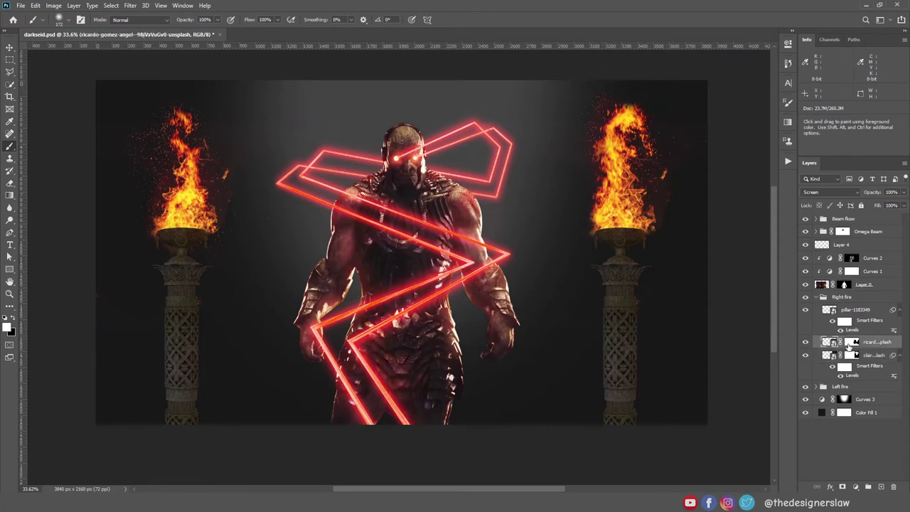
key(ctrl+t)
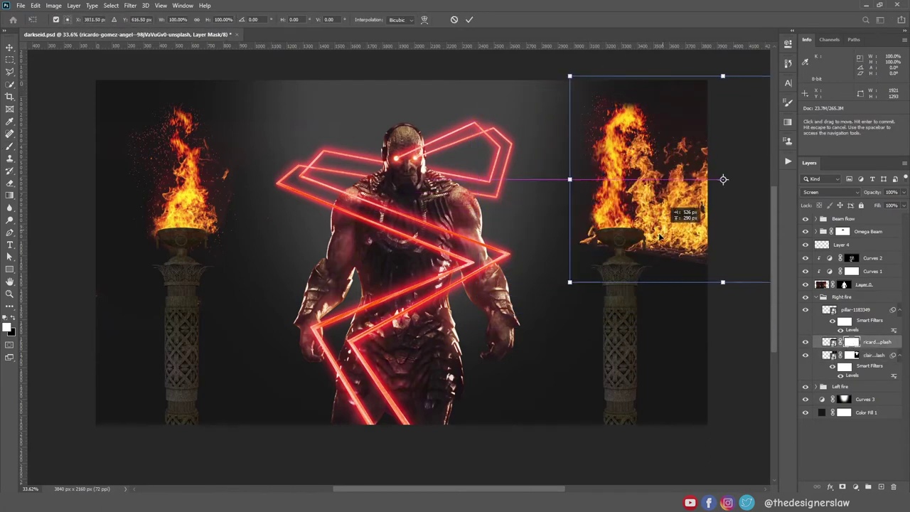
drag(720, 179, 639, 235)
key(Return)
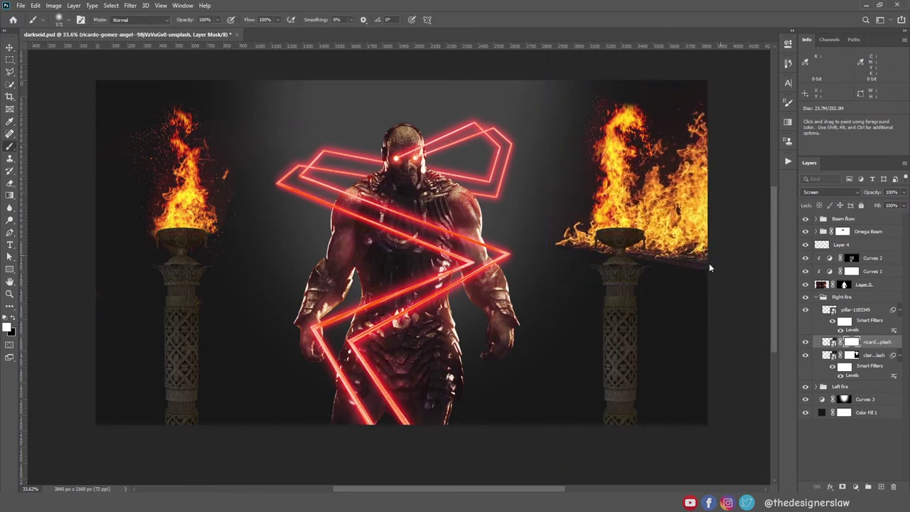
key(b)
drag(671, 267, 706, 163)
drag(666, 187, 670, 233)
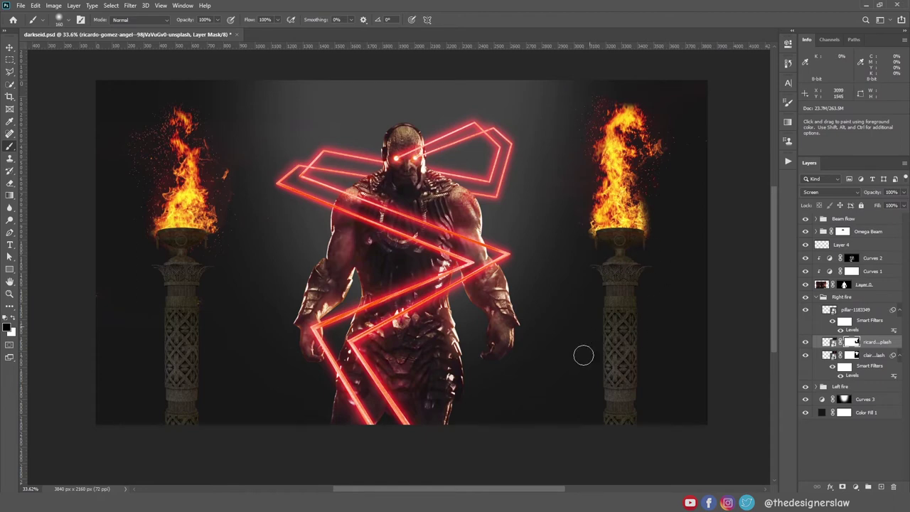
Compare the flame layers, collapse both fire groups, and start placing the christopher-burns smoke image
ctrl+click(651, 252)
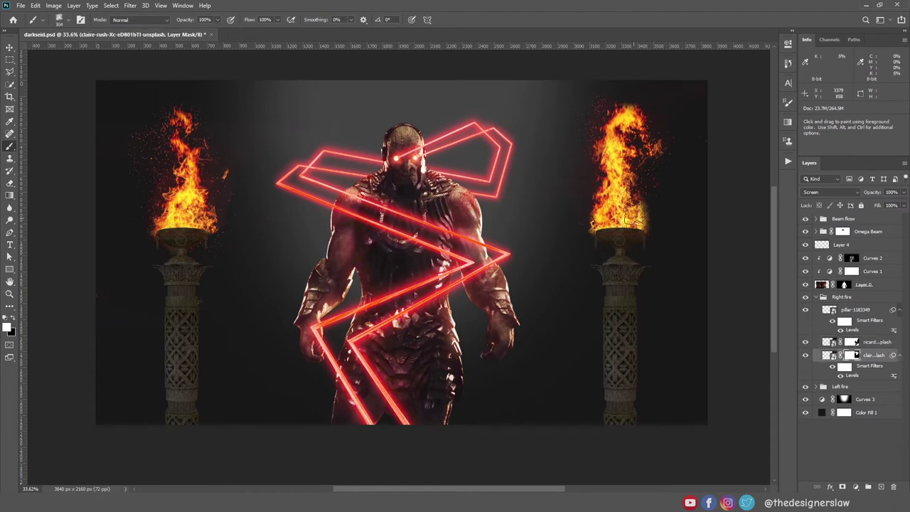
ctrl+click(630, 213)
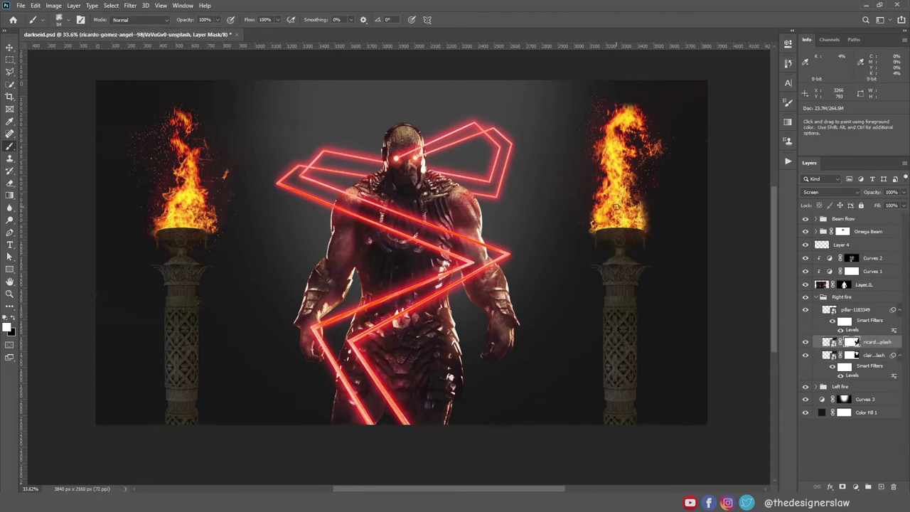
click(807, 343)
click(807, 343)
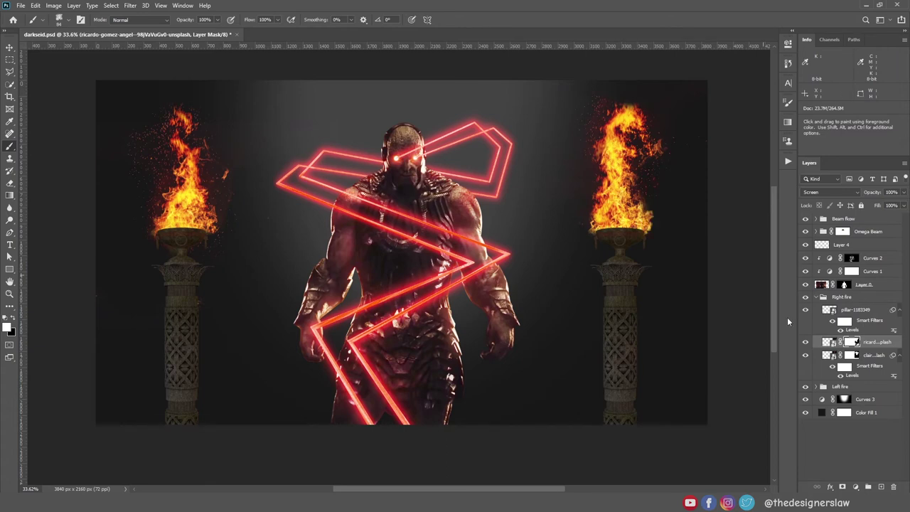
ctrl+click(631, 195)
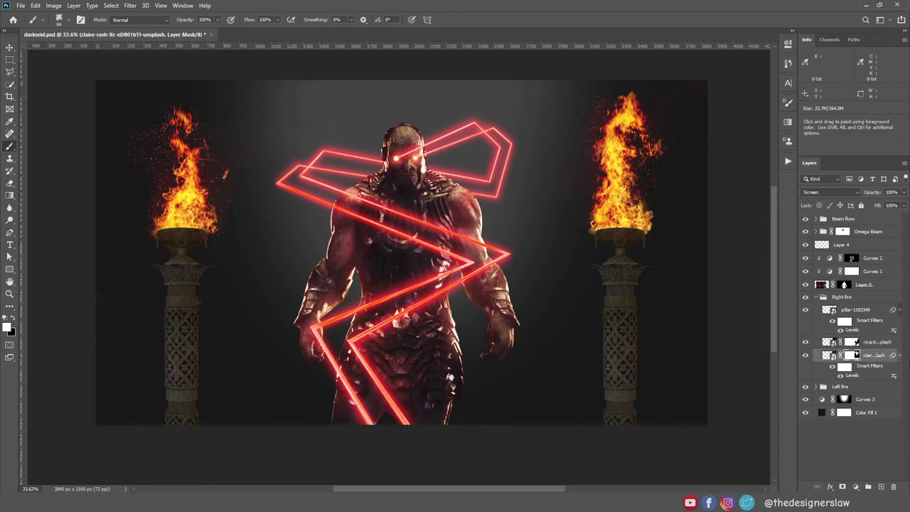
ctrl+click(235, 145)
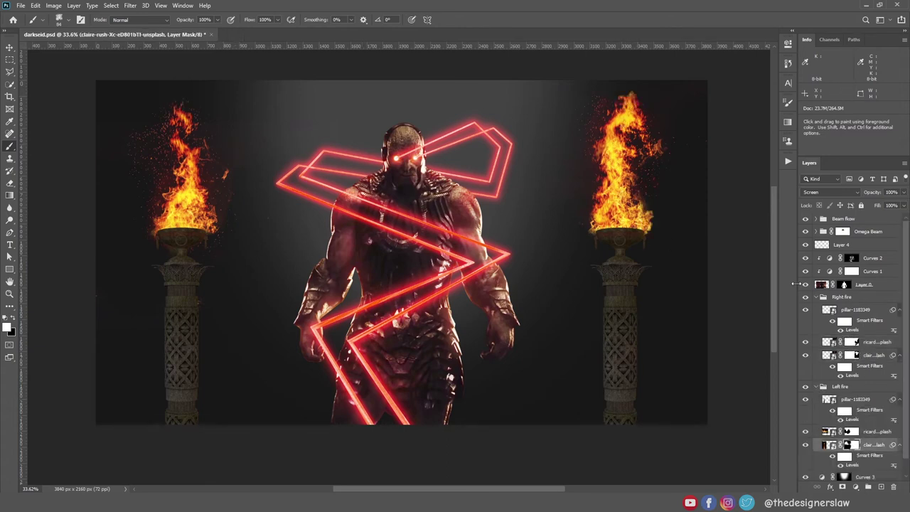
click(819, 386)
ctrl+click(663, 143)
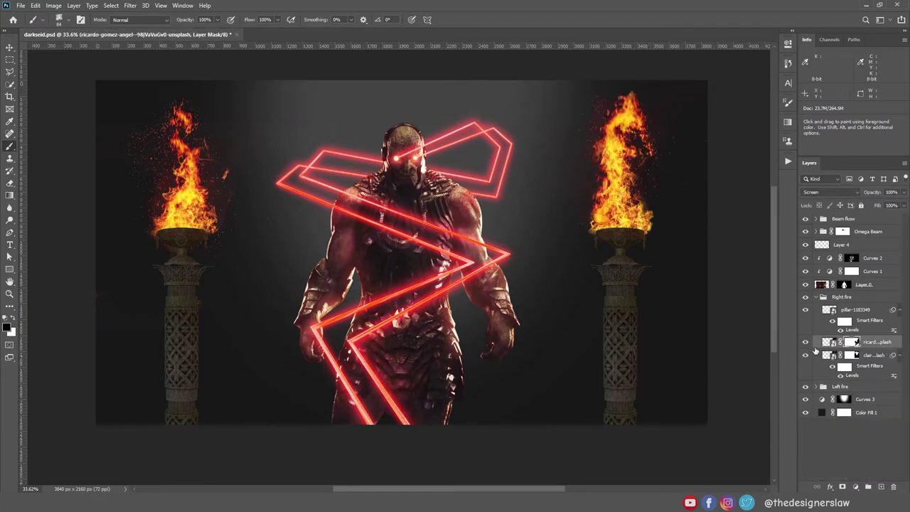
click(822, 296)
key(ctrl+t)
click(830, 192)
Place the smoke image at about 81% over the left pillar's base
click(824, 197)
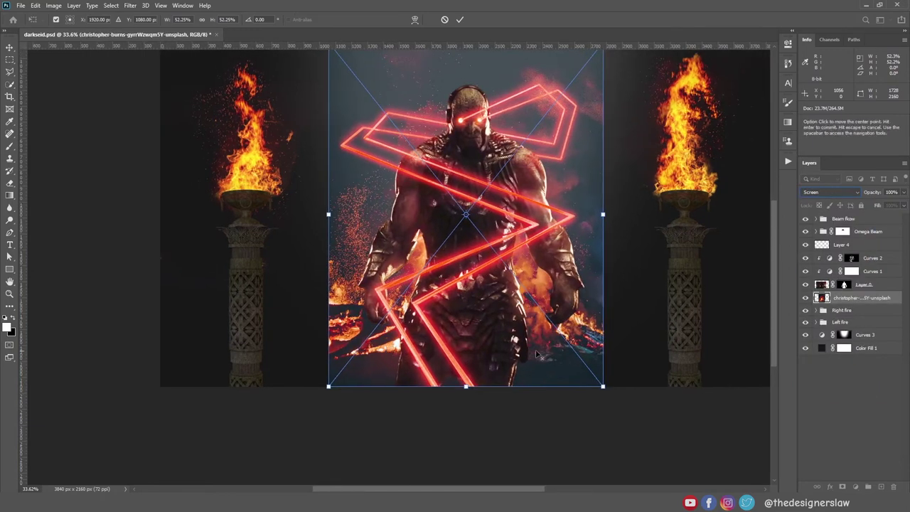
drag(602, 386, 675, 483)
drag(639, 455, 389, 400)
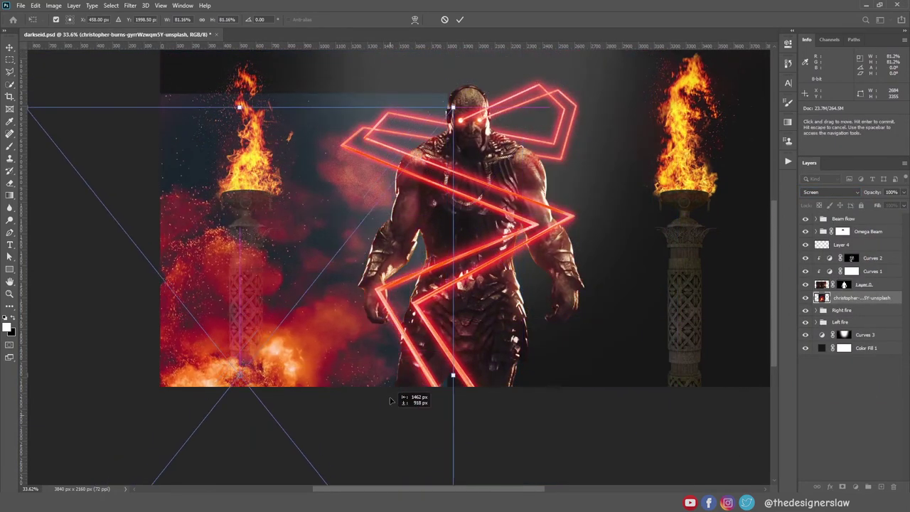
drag(310, 266, 281, 288)
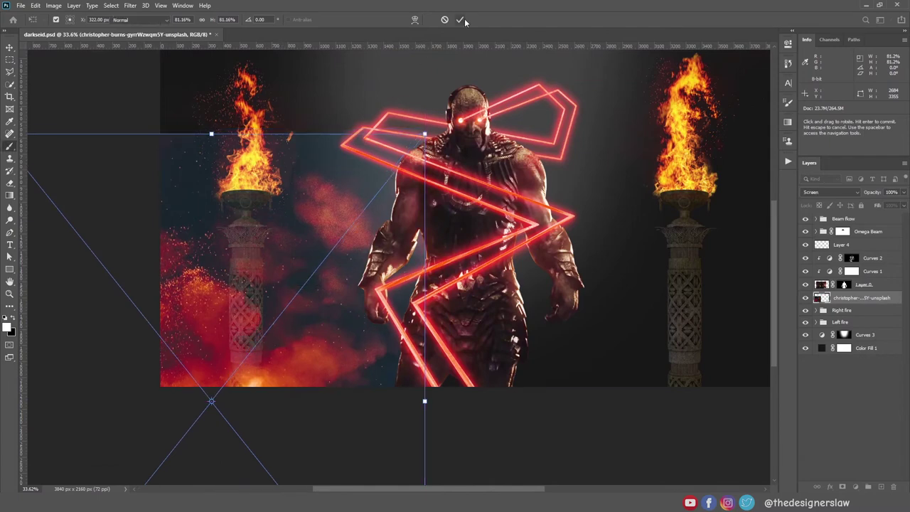
key(Return)
Darken the left smoke's shadows with Levels
click(54, 5)
click(185, 39)
drag(415, 95, 558, 95)
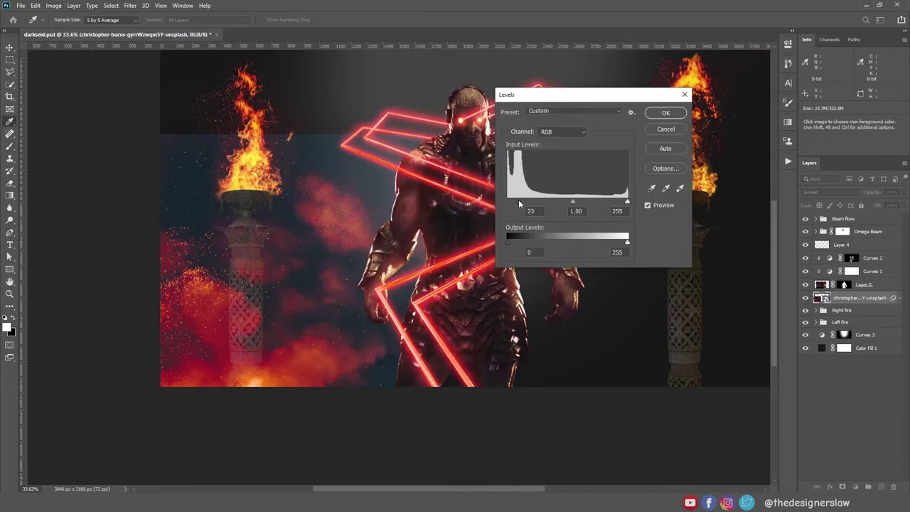
drag(506, 202, 535, 204)
click(665, 112)
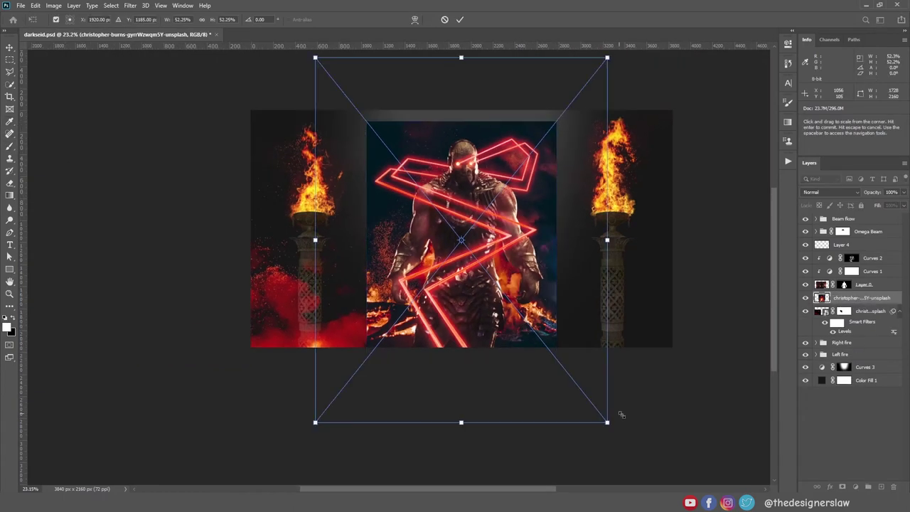
Position a second smoke copy in Screen mode over the right pillar's base
mouse_move(621, 415)
mouse_down()
mouse_move(604, 302)
mouse_move(683, 359)
mouse_up()
click(830, 192)
click(818, 266)
drag(654, 269, 637, 254)
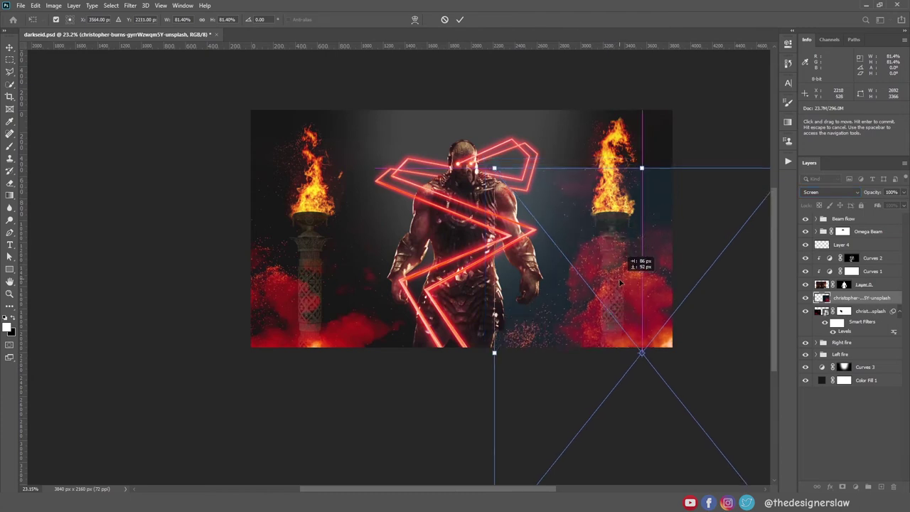
key(Return)
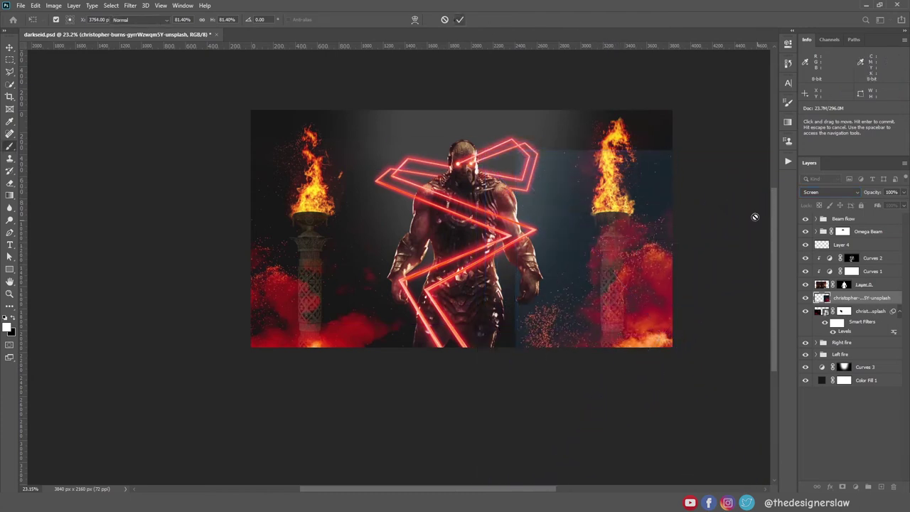
Darken the right smoke with Levels
click(53, 5)
click(174, 39)
drag(587, 97, 418, 79)
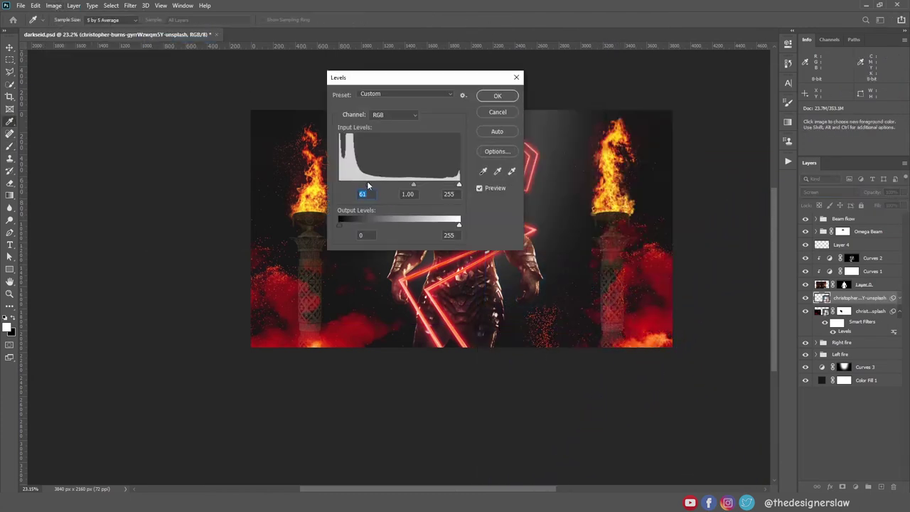
click(493, 97)
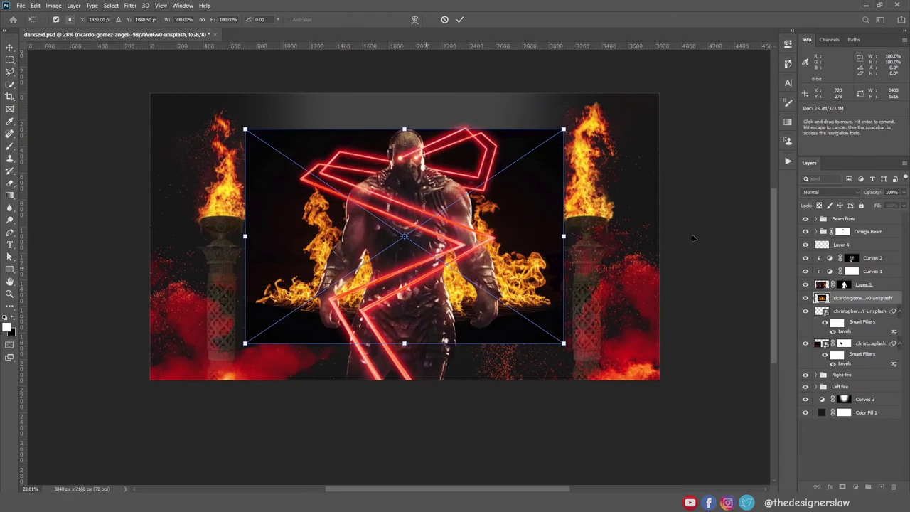
Blend the fire image in Screen mode, scaled to about 64% in the bottom-left corner
click(830, 191)
click(825, 260)
drag(495, 256, 304, 398)
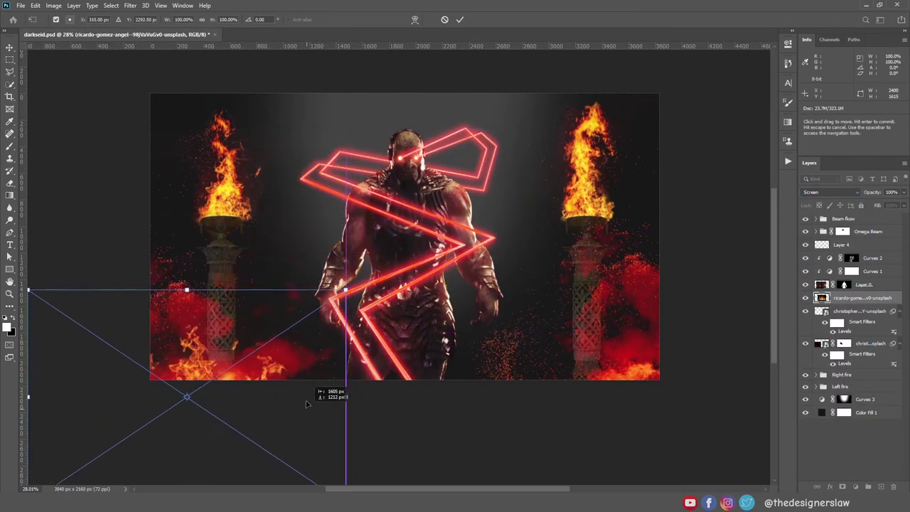
drag(366, 284, 289, 319)
drag(240, 368, 250, 362)
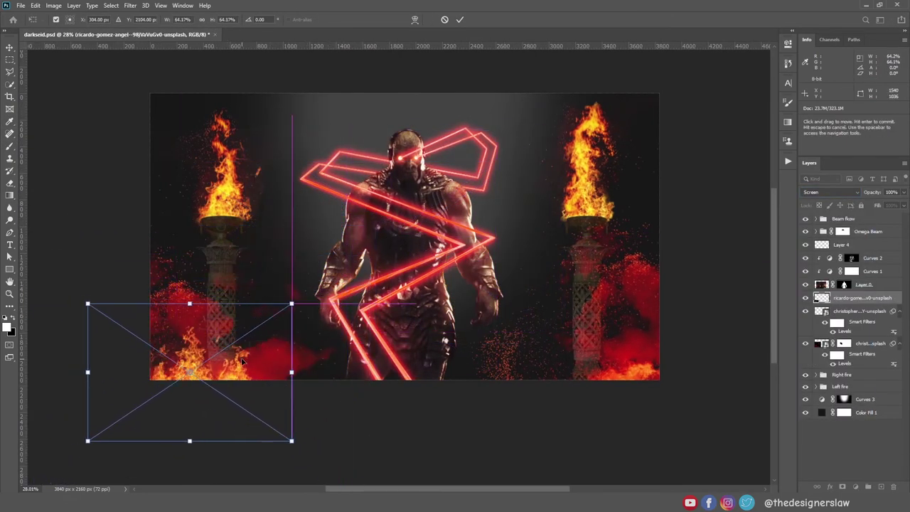
key(Return)
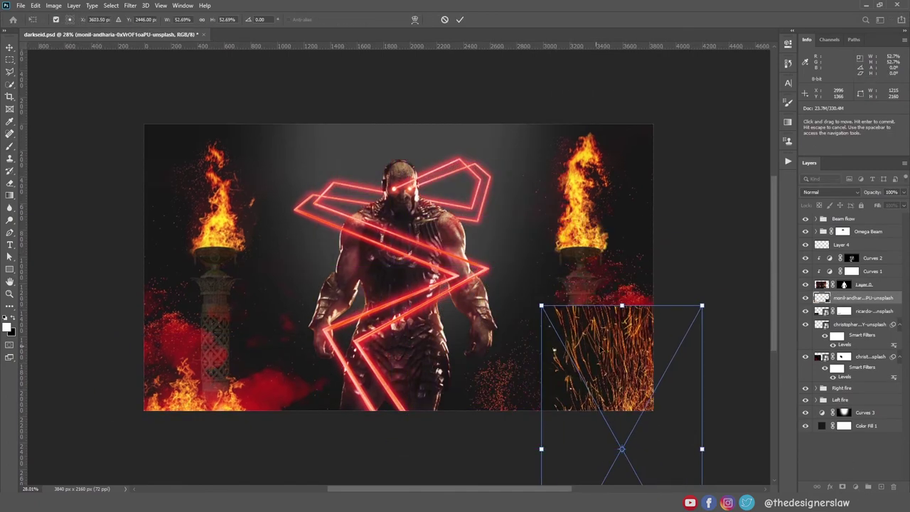
Place the sparks in Screen mode at about 62% over the right pillar's base
drag(423, 285, 624, 422)
click(830, 192)
click(821, 266)
drag(679, 260, 698, 234)
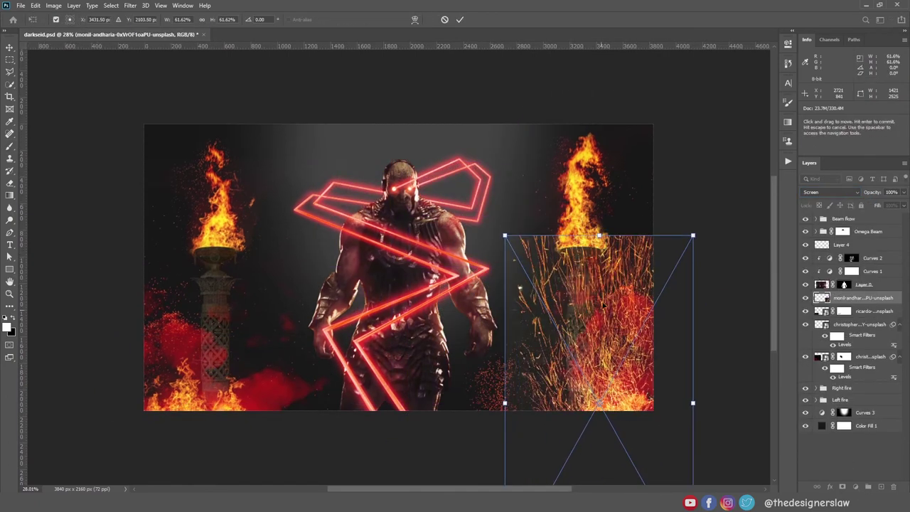
drag(593, 294, 613, 322)
click(460, 19)
Darken the sparks' background with Levels and lower their opacity to 82%
click(53, 5)
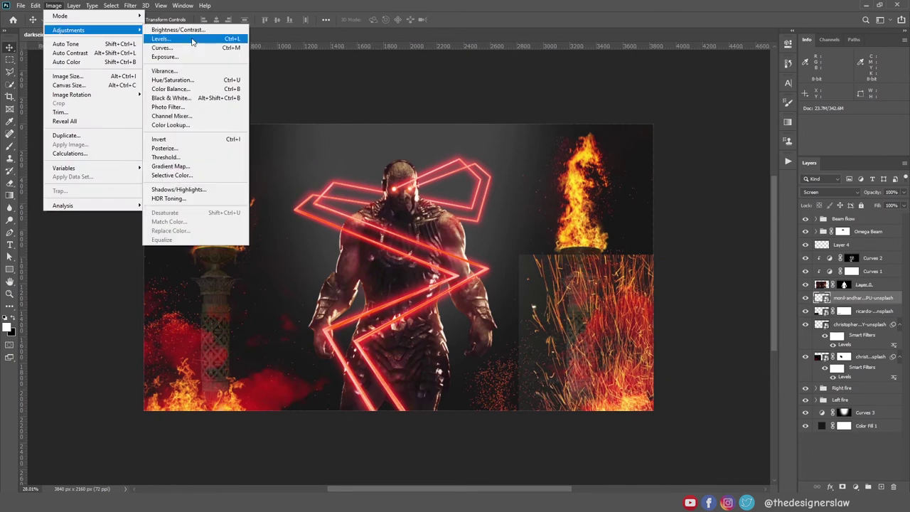
click(171, 35)
drag(339, 184, 367, 184)
click(496, 97)
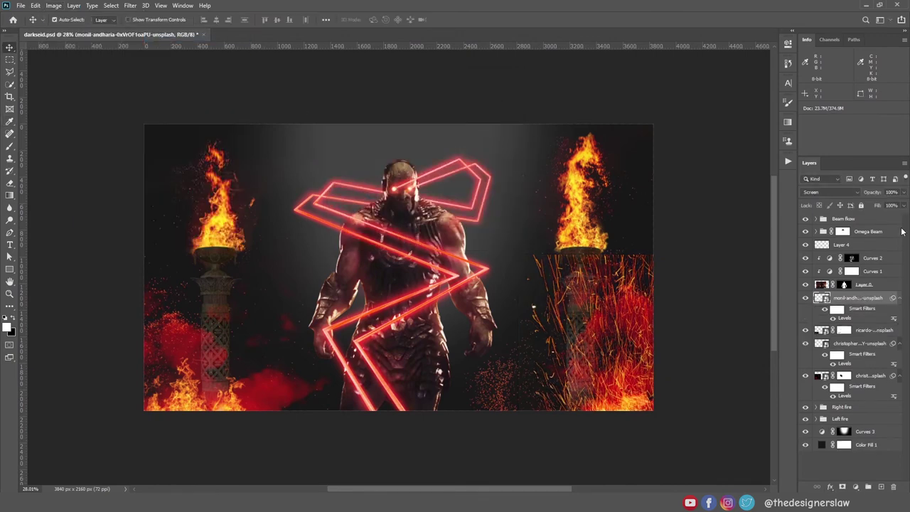
key(b)
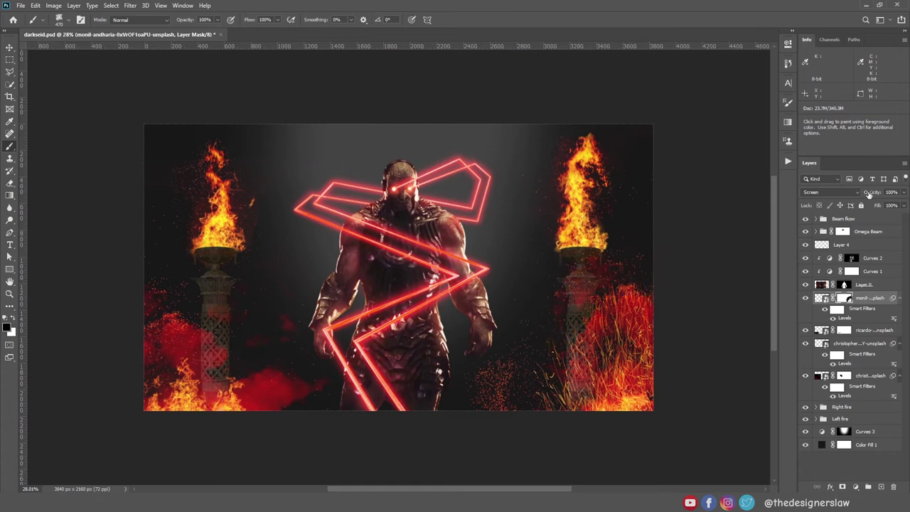
drag(869, 195, 846, 194)
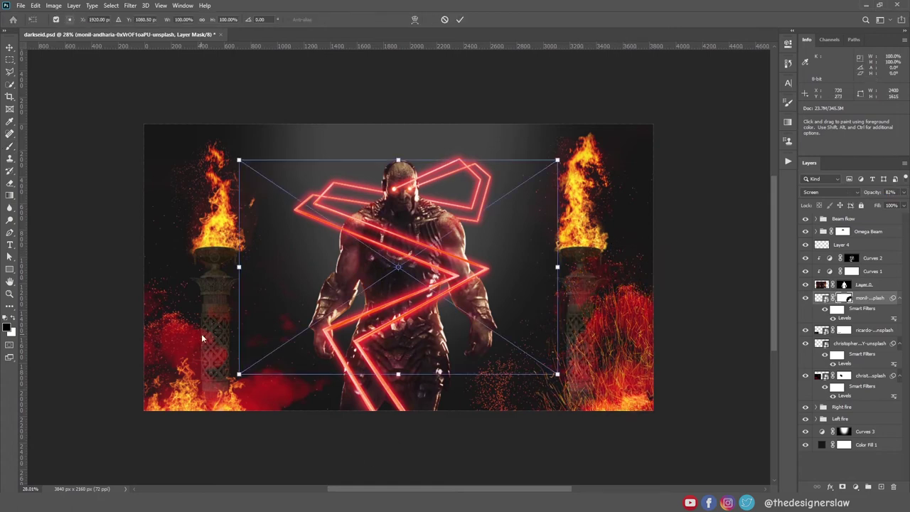
Set another fire image in Screen mode in the bottom-right corner, tilted about 2 degrees
drag(327, 255, 672, 429)
drag(621, 298, 607, 327)
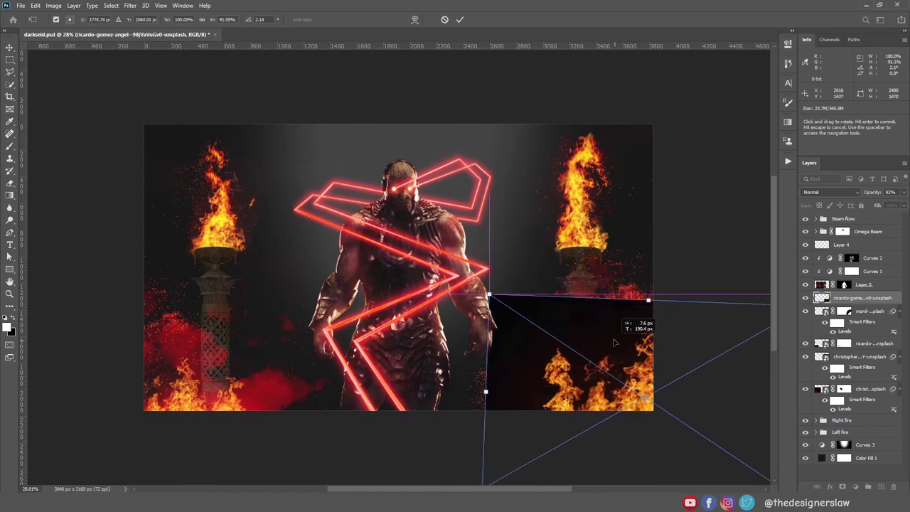
mouse_move(602, 365)
mouse_down()
mouse_move(614, 338)
mouse_move(602, 332)
mouse_up()
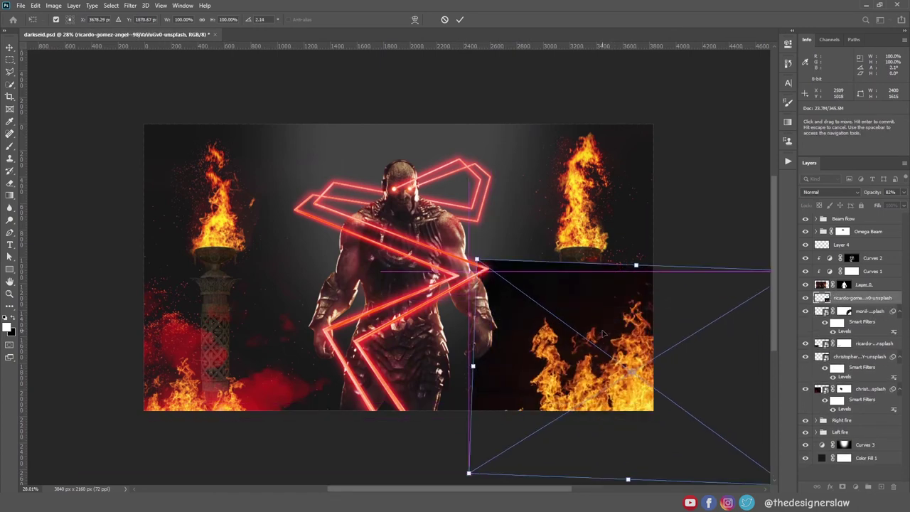
drag(574, 388, 608, 369)
click(829, 192)
click(816, 274)
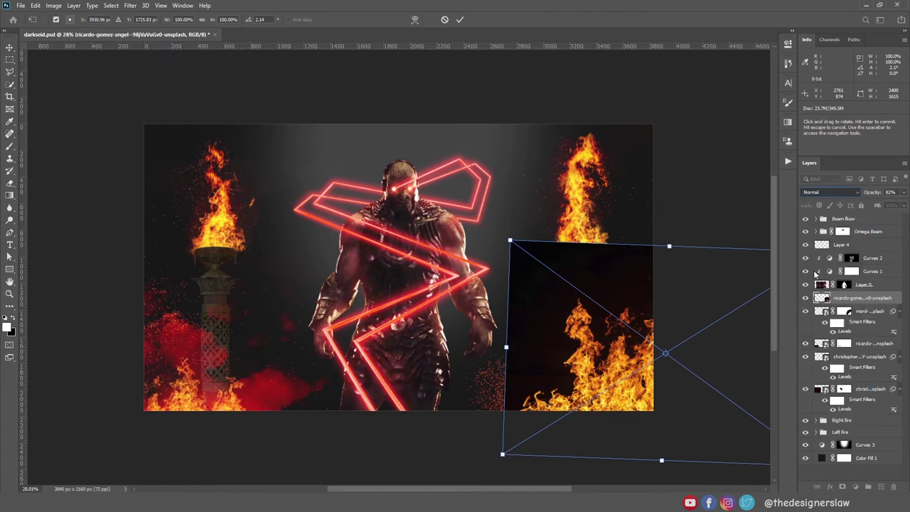
click(459, 20)
Enlarge the bottom-left fire to about 124% and reposition it in the corner
click(600, 383)
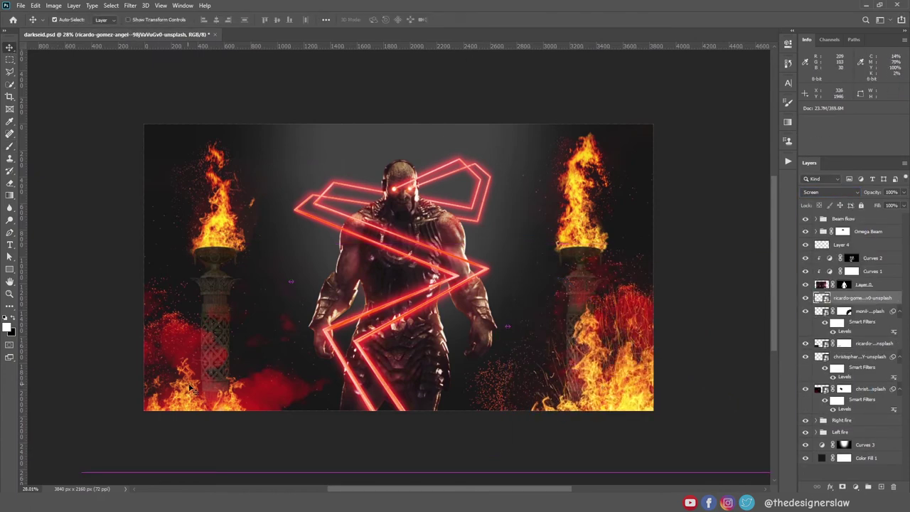
key(ctrl+t)
drag(284, 335, 307, 314)
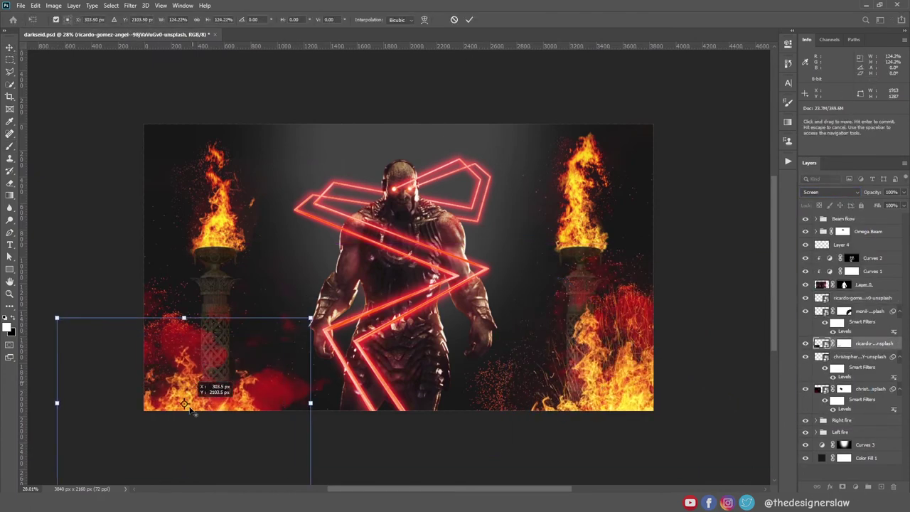
drag(210, 401, 210, 391)
key(Return)
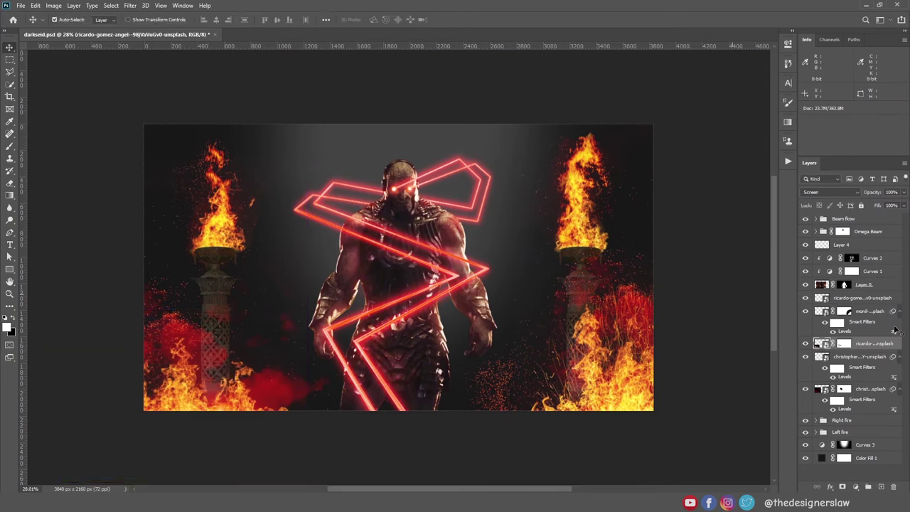
click(821, 299)
Add a Curves adjustment above the fire, brightening the image and tweaking the Red and Blue channels
click(855, 486)
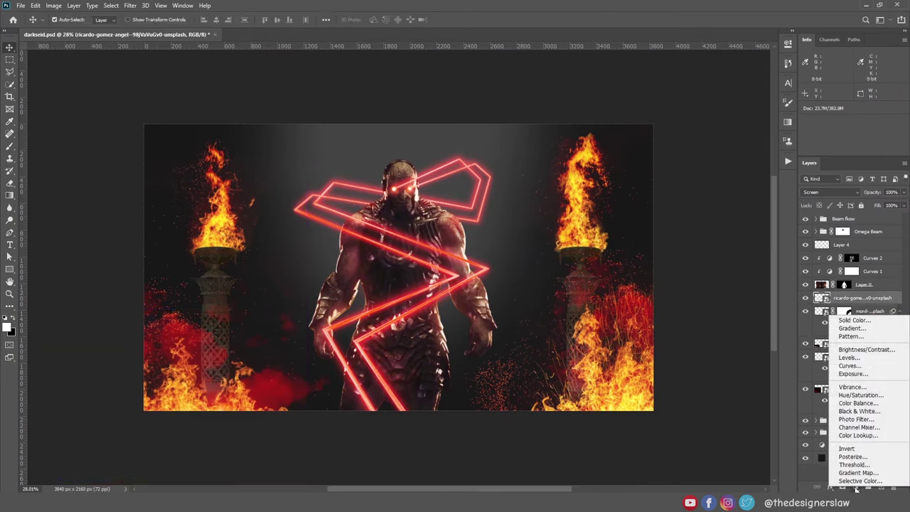
click(867, 370)
mouse_move(724, 135)
mouse_down()
mouse_move(711, 117)
mouse_move(724, 116)
mouse_up()
click(704, 84)
click(682, 97)
click(694, 86)
click(715, 119)
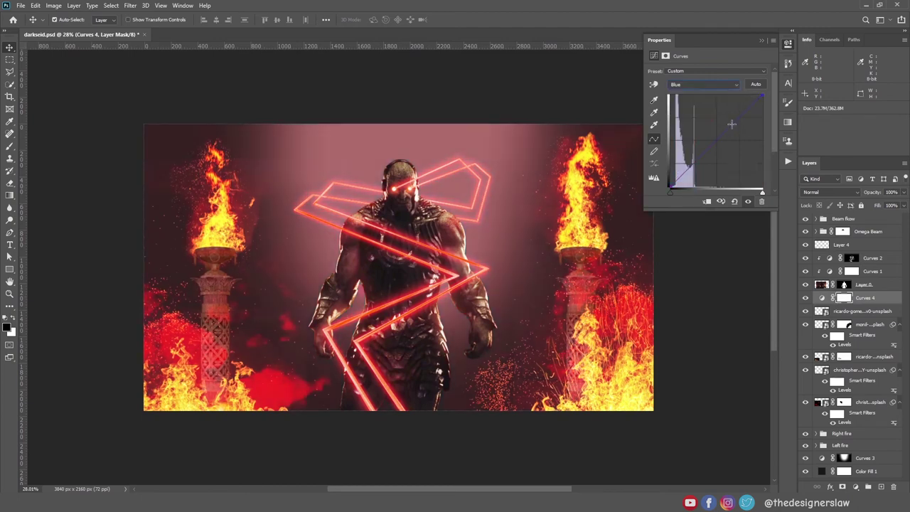
Invert the Curves 4 mask to hide the grading and ready a smaller brush
click(665, 55)
key(ctrl+i)
scroll(213, 280, up, 5)
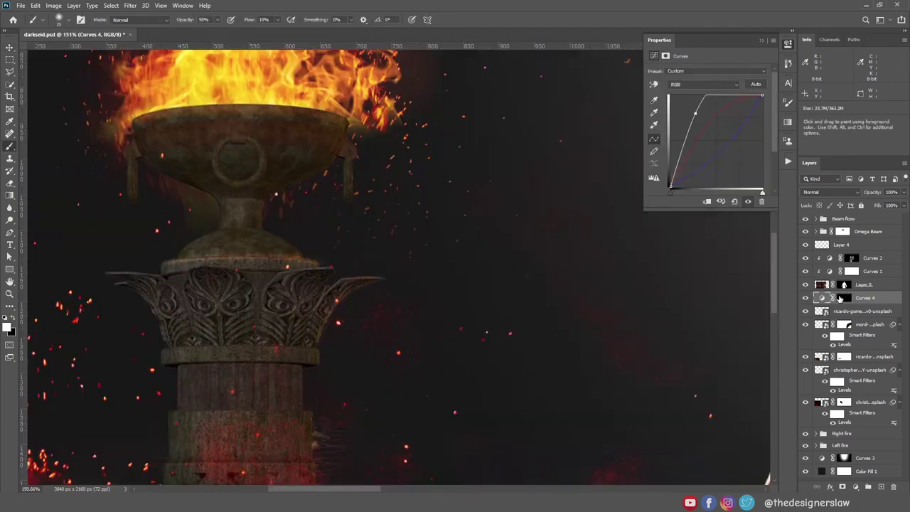
key(b)
scroll(157, 198, down, 3)
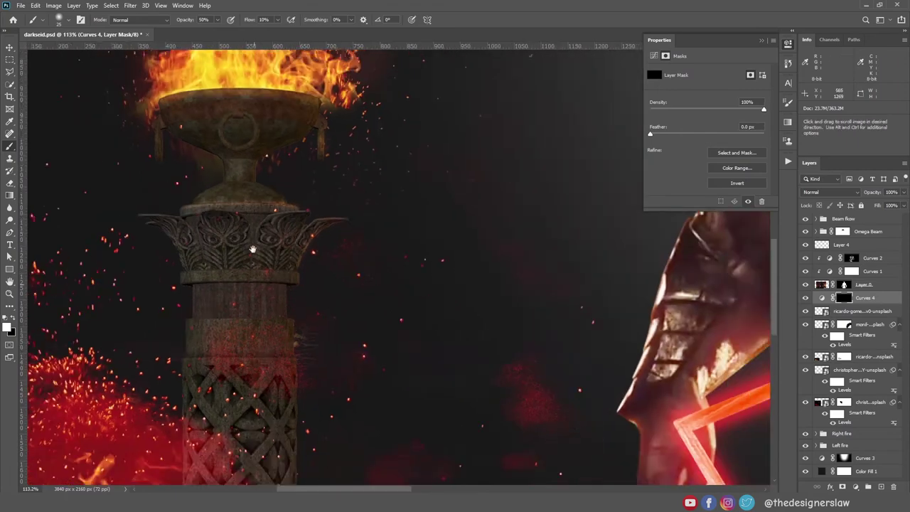
key(bracketleft)
key(bracketleft)
key(bracketleft)
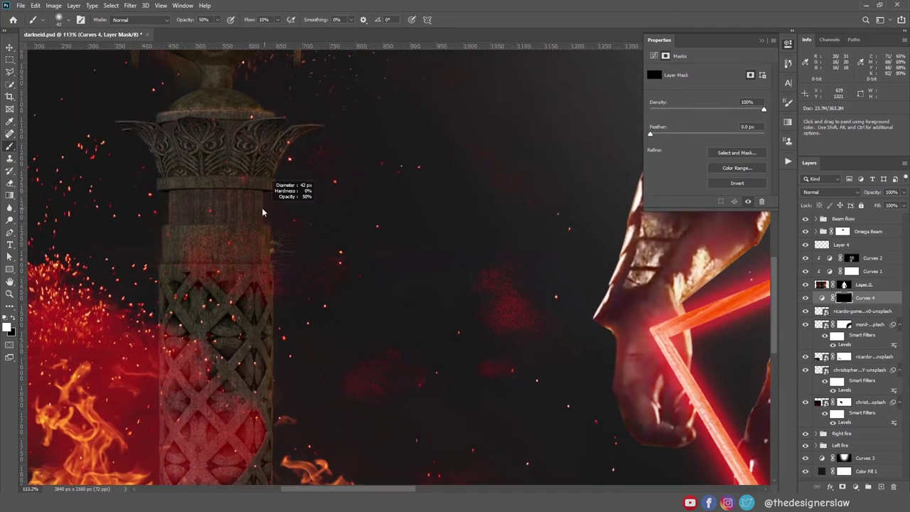
scroll(246, 240, down, 3)
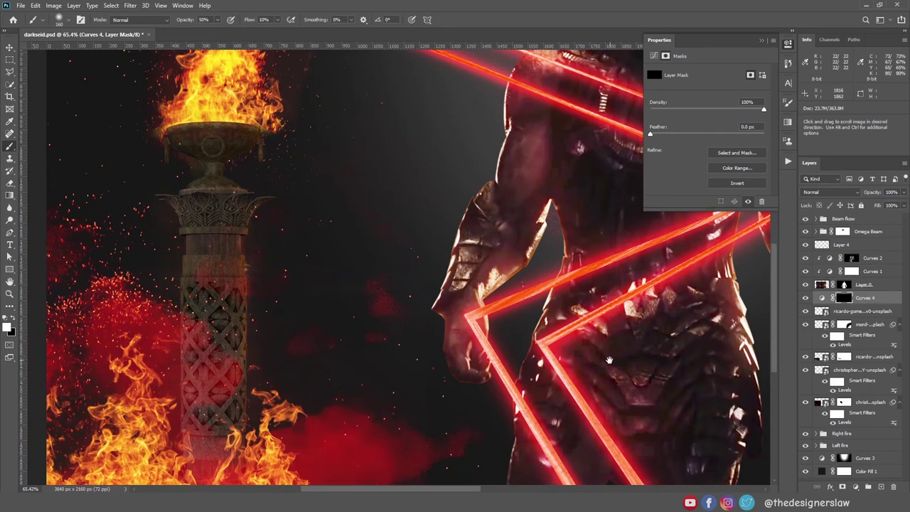
scroll(213, 263, down, 5)
scroll(508, 297, up, 6)
scroll(490, 242, up, 3)
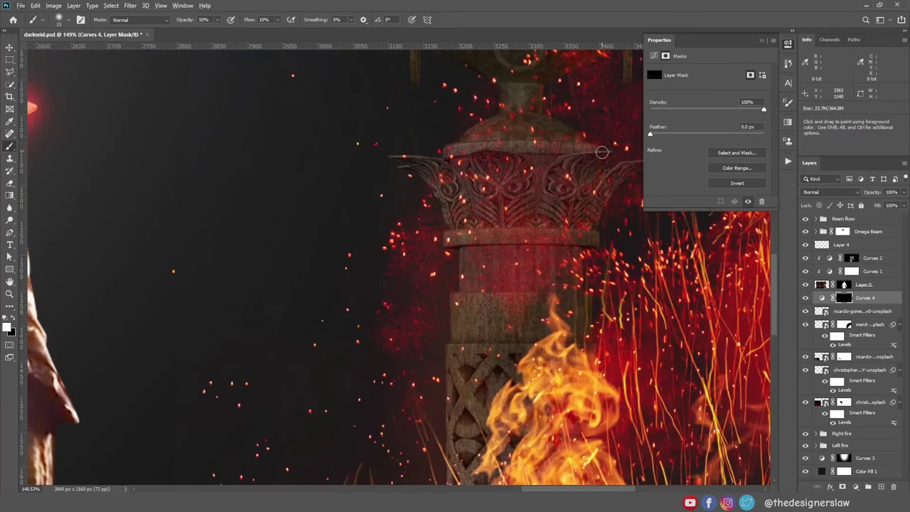
scroll(448, 145, up, 3)
scroll(433, 123, down, 6)
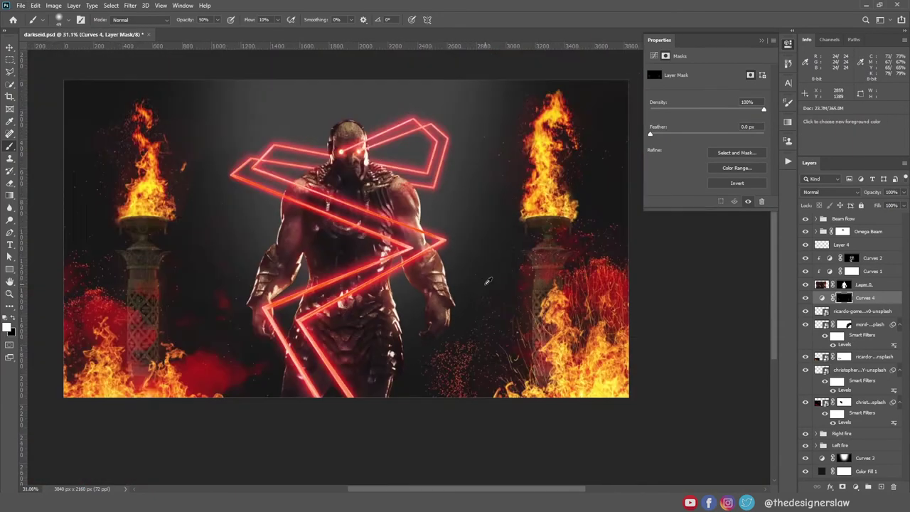
Paint the Curves 4 mask through each pillar's loaded outline to brighten both pillars
click(816, 445)
scroll(845, 444, down, 2)
ctrl+click(828, 383)
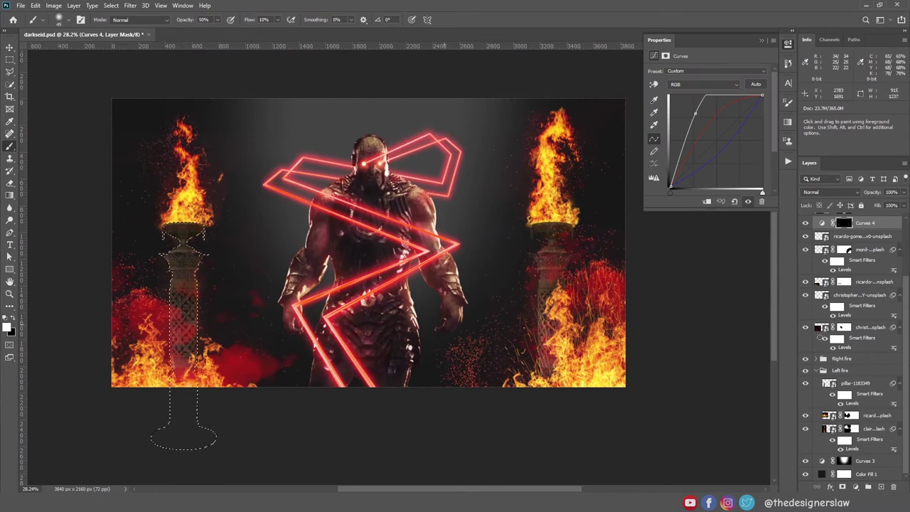
key(shift+3)
key(shift+2)
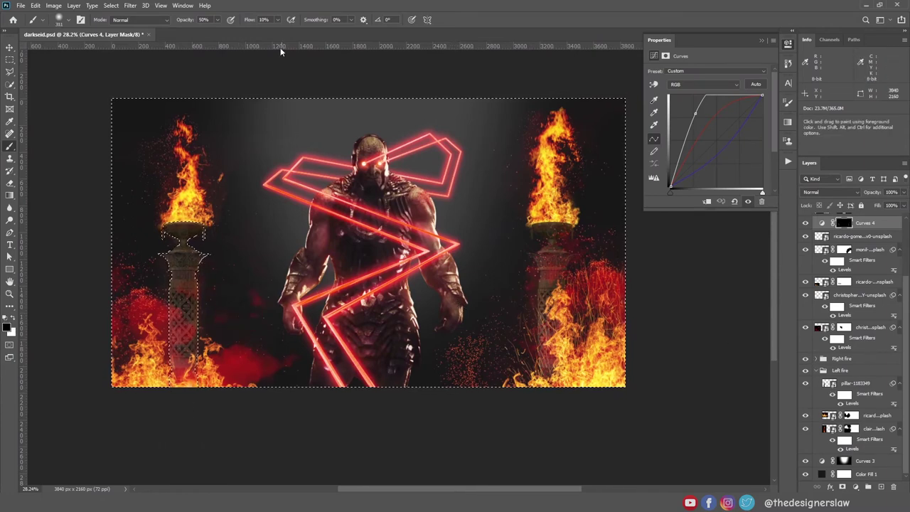
scroll(852, 370, up, 5)
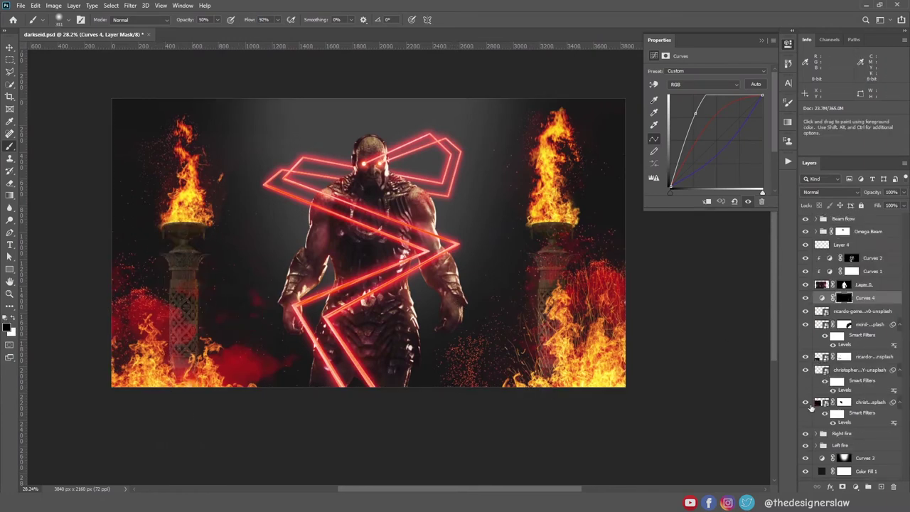
click(823, 433)
ctrl+click(828, 446)
drag(551, 234, 524, 280)
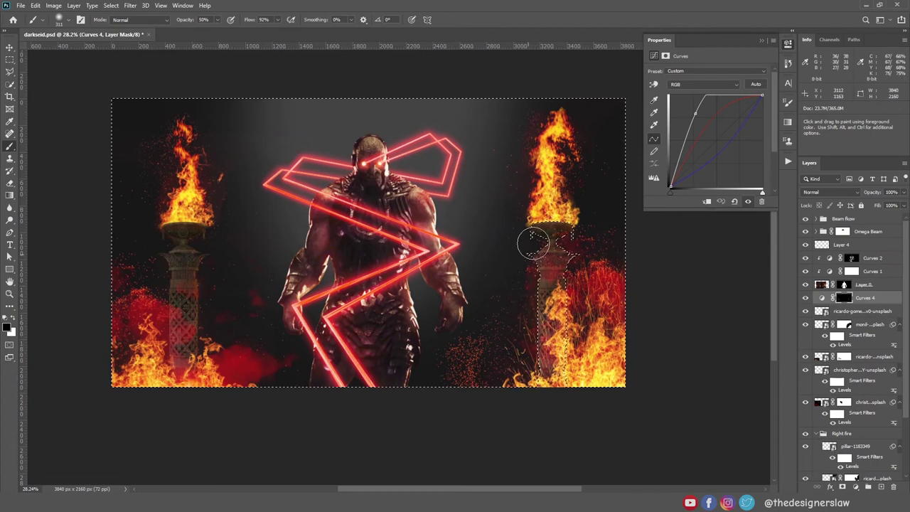
key(ctrl+d)
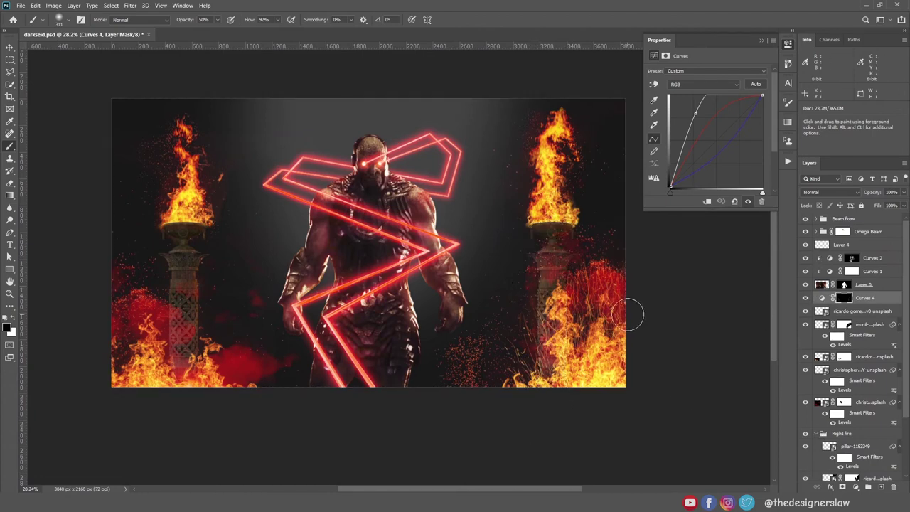
Select all the scenery layers to gather them into a group
key(ctrl+0)
click(761, 40)
click(871, 257)
right_click(853, 316)
Add a #c75932 colour fill in Linear Dodge (Add), clipped to Darkseid
key(Escape)
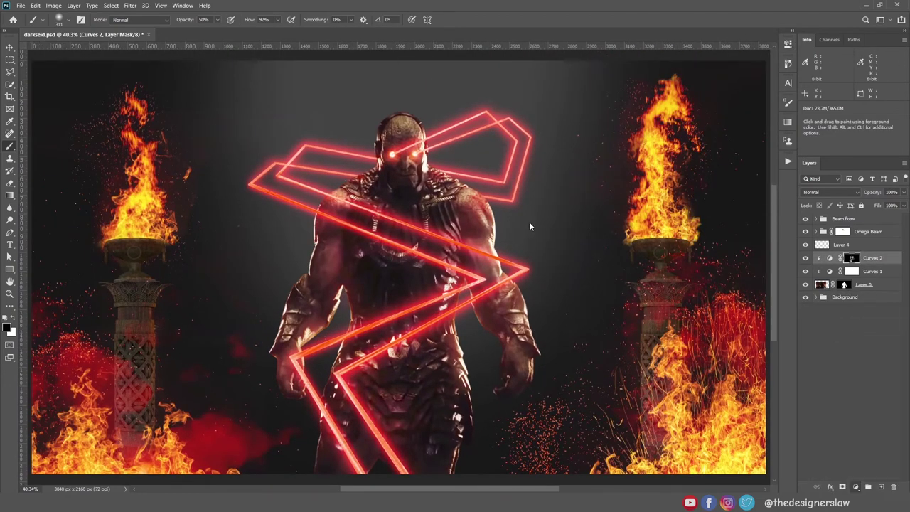
text(c75932)
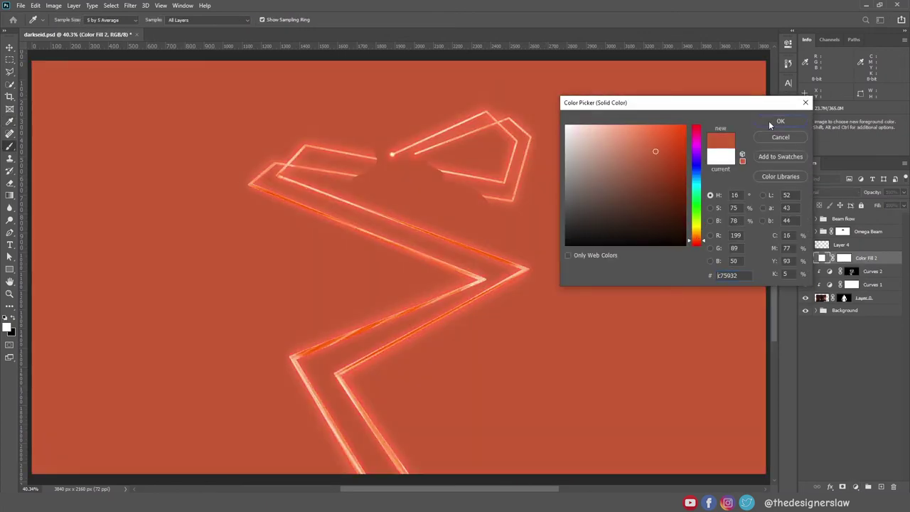
click(769, 122)
click(829, 192)
click(821, 286)
alt+click(872, 264)
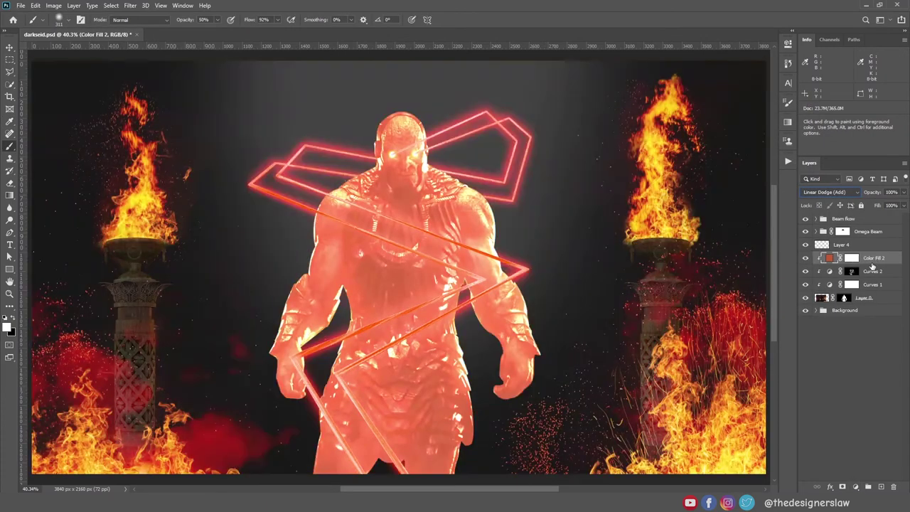
Invert the fill's mask and set the brush to 100% opacity and 10% flow
click(851, 258)
key(ctrl+i)
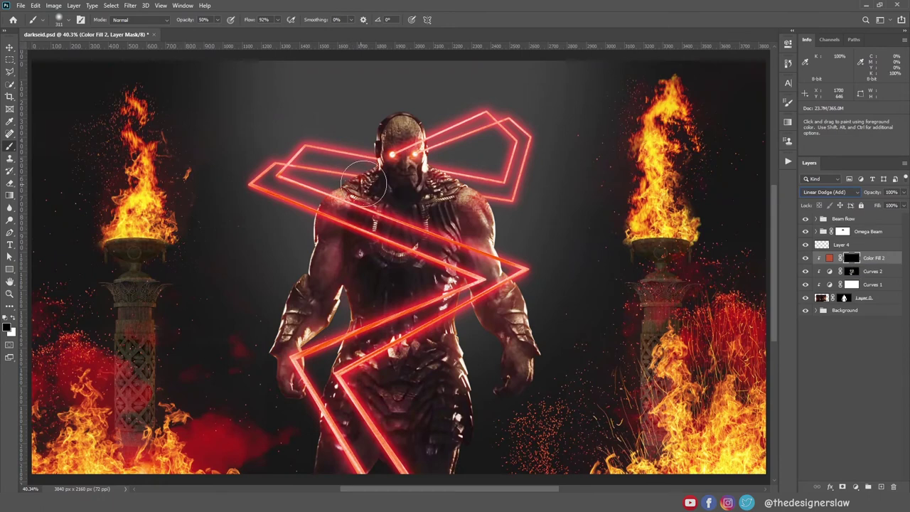
key(0)
scroll(376, 64, up, 2)
text(1)
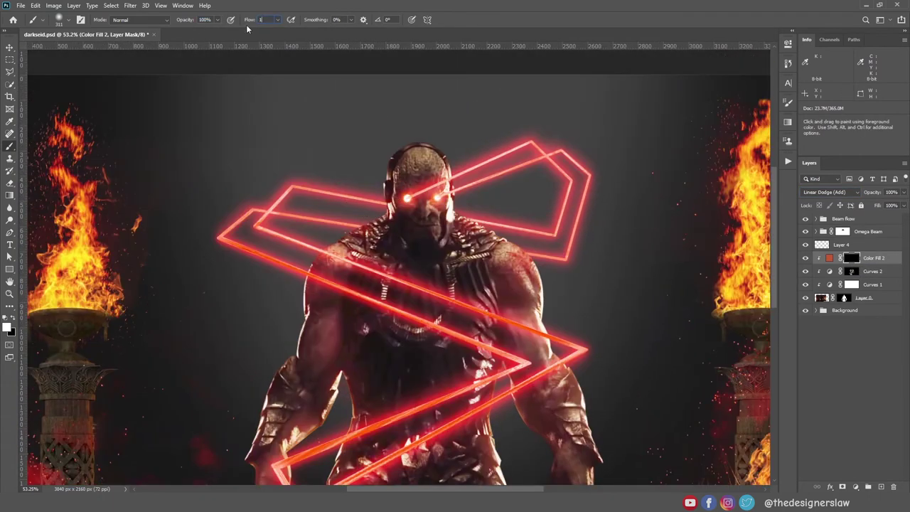
text(0)
key(Return)
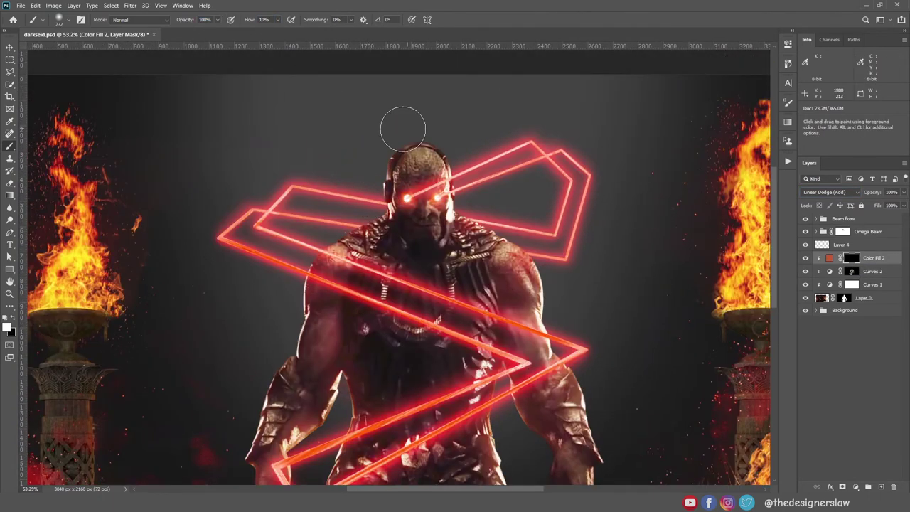
scroll(378, 169, down, 1)
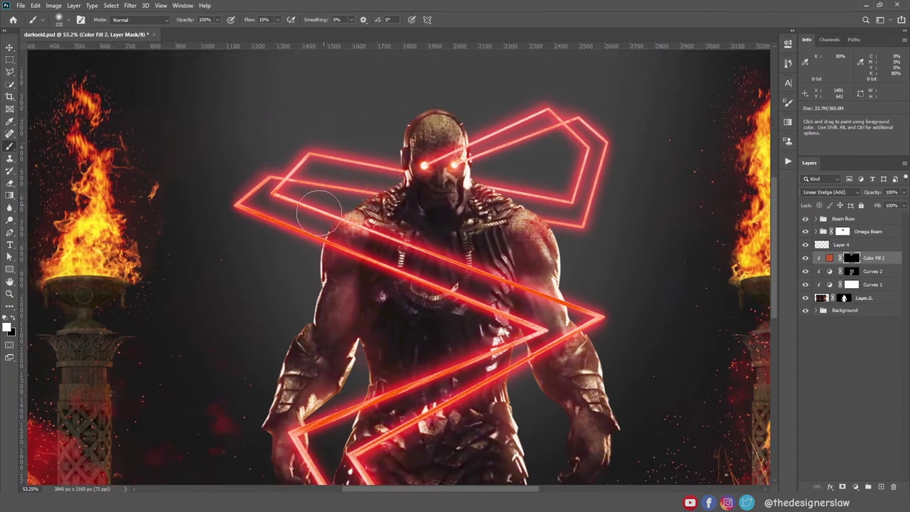
drag(322, 266, 344, 209)
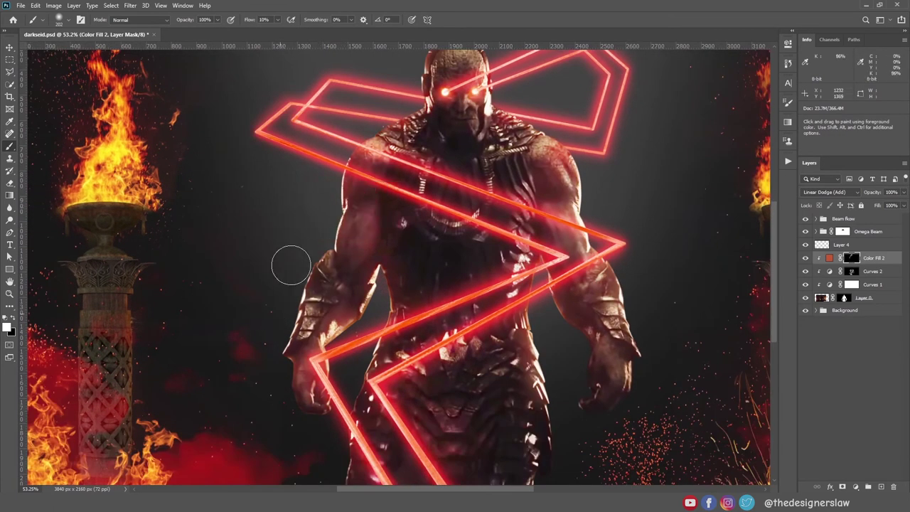
scroll(278, 285, down, 1)
Shift the colour fill toward orange
double_click(832, 259)
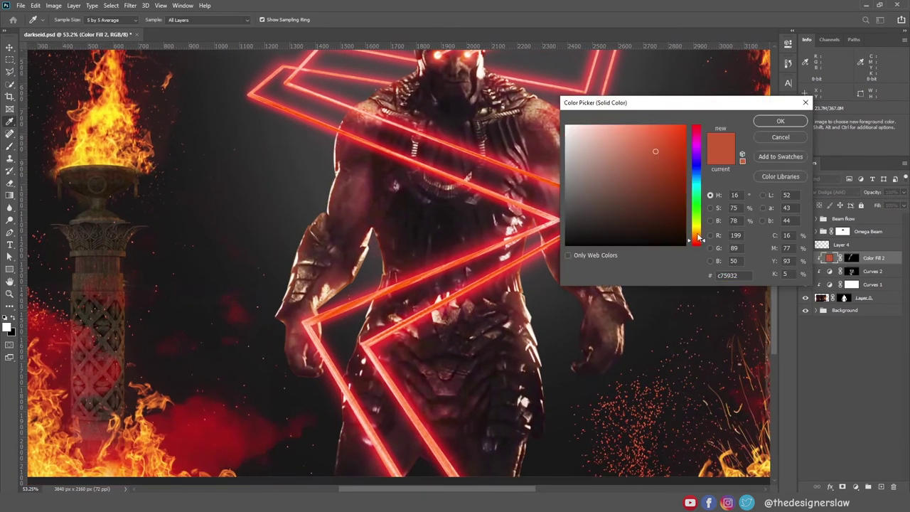
drag(696, 241, 697, 235)
click(782, 123)
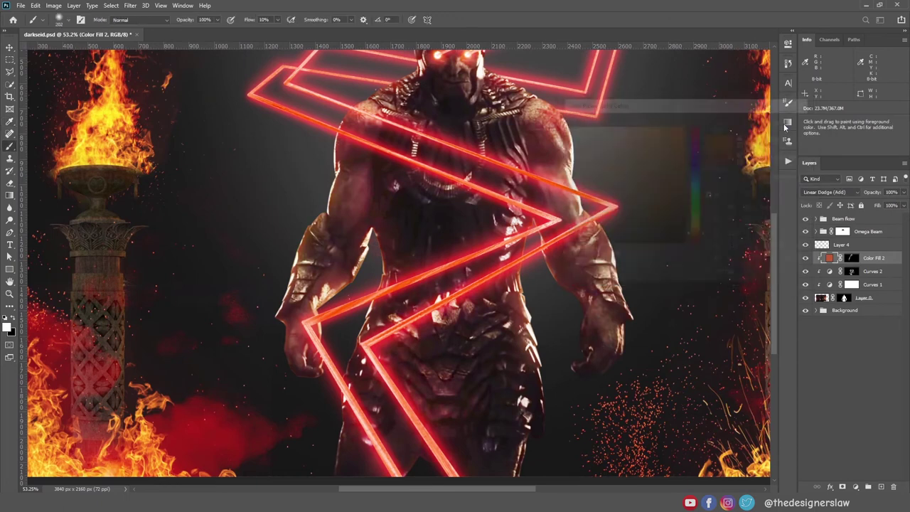
Paint out the orange glow on Darkseid's forearm and leg edge in the mask
click(850, 258)
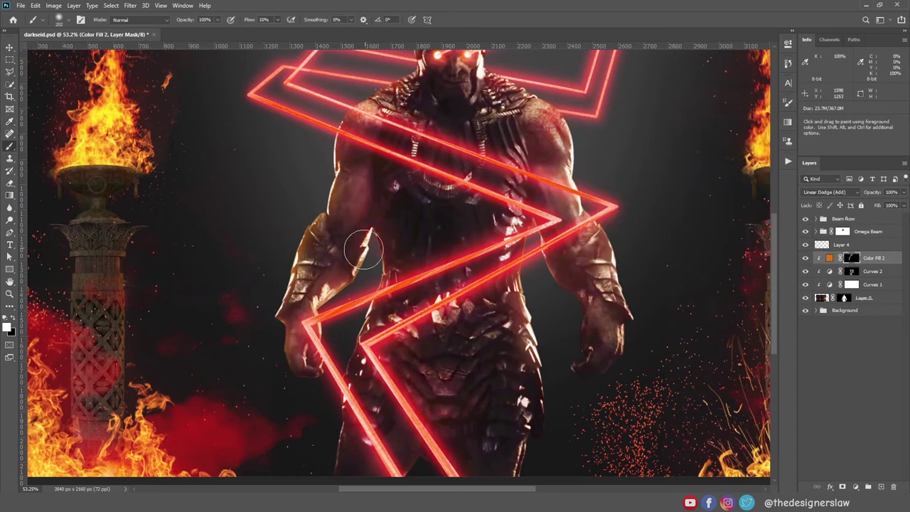
drag(364, 248, 356, 285)
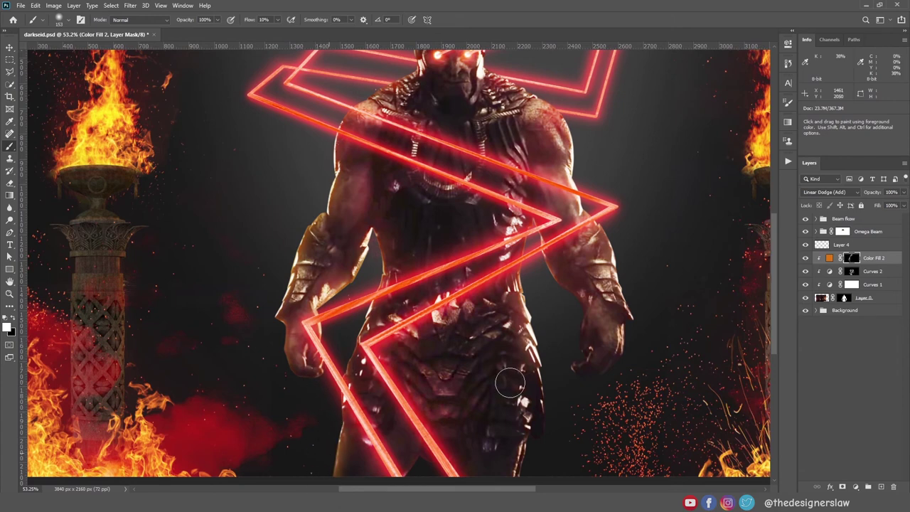
scroll(465, 449, down, 2)
scroll(465, 449, right, 2)
drag(494, 354, 470, 445)
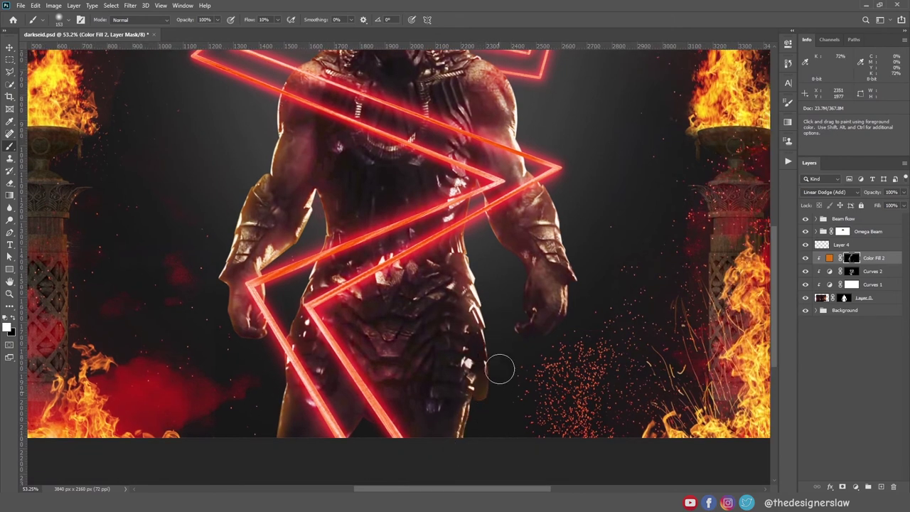
scroll(487, 306, up, 2)
scroll(487, 305, right, 1)
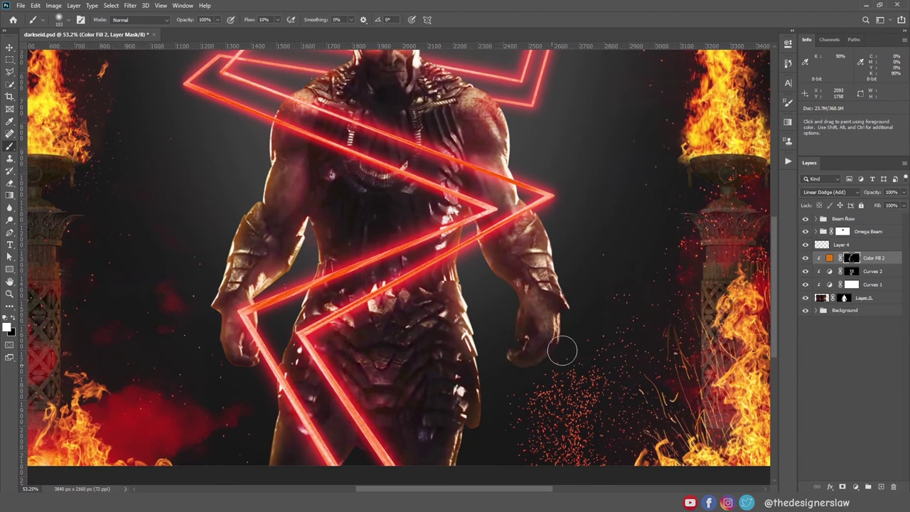
scroll(565, 353, up, 3)
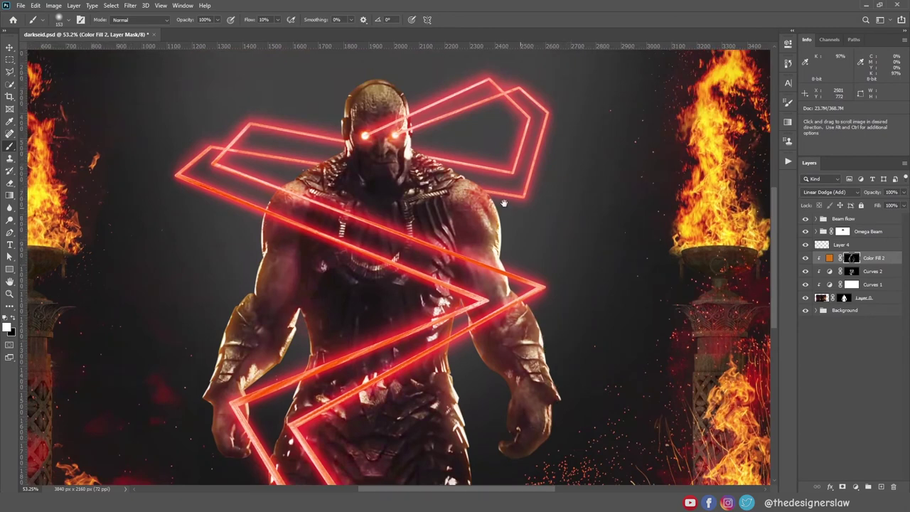
scroll(465, 210, up, 2)
scroll(465, 210, left, 1)
scroll(439, 139, down, 2)
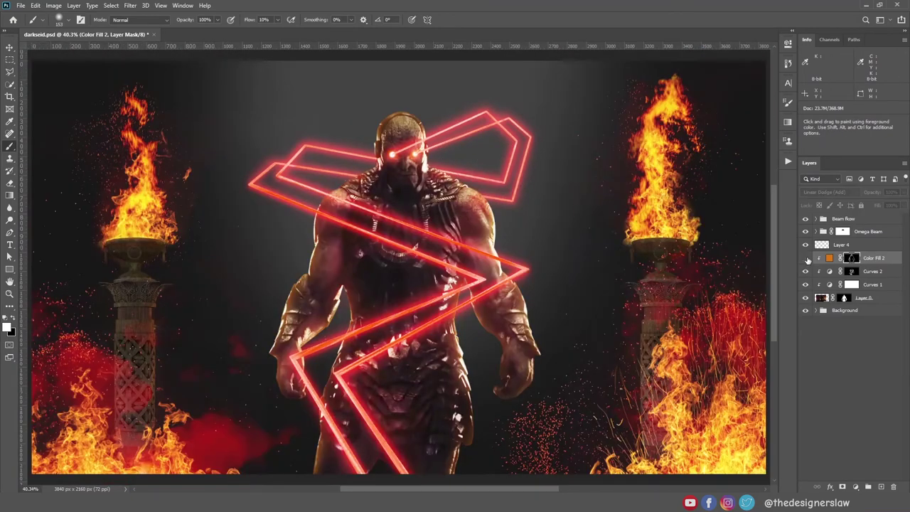
Change the fill colour to a deeper red-orange, #c15200
double_click(826, 258)
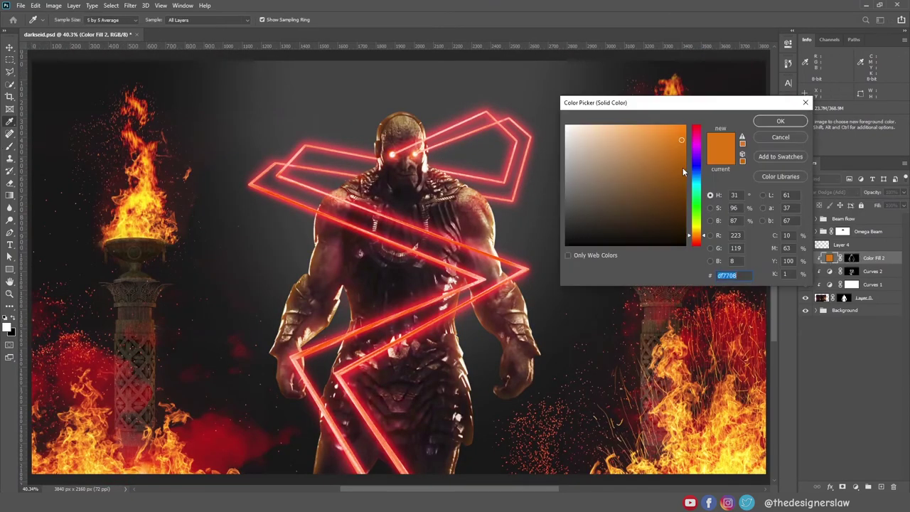
drag(703, 235, 703, 240)
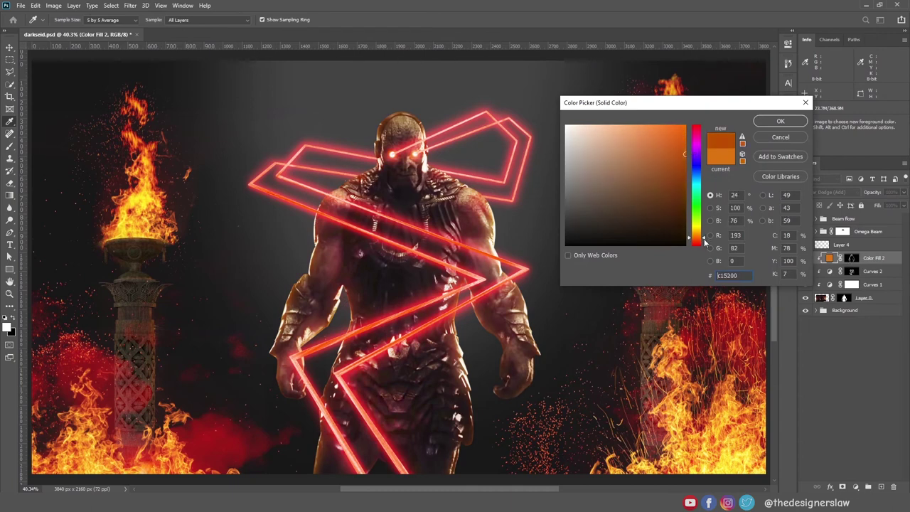
click(765, 121)
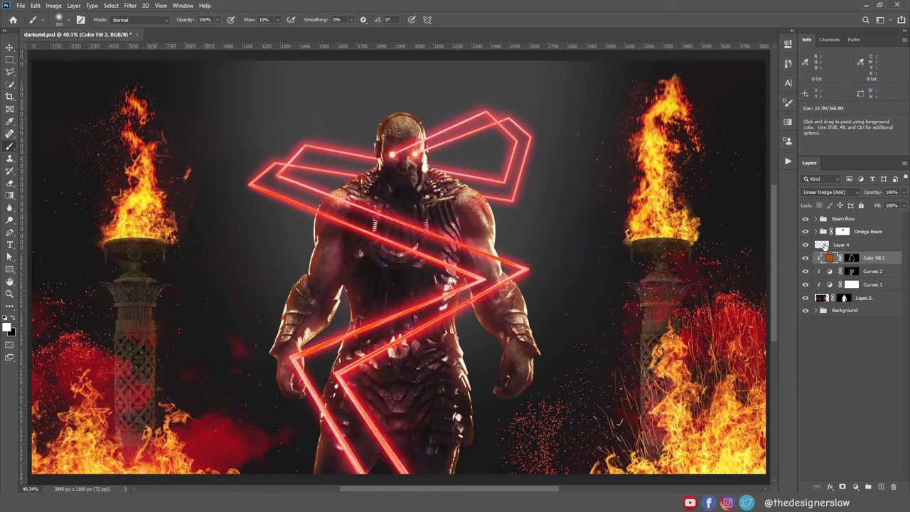
Group the Darkseid layers and name the group 'DAR'
click(874, 301)
shift+click(842, 244)
key(ctrl+g)
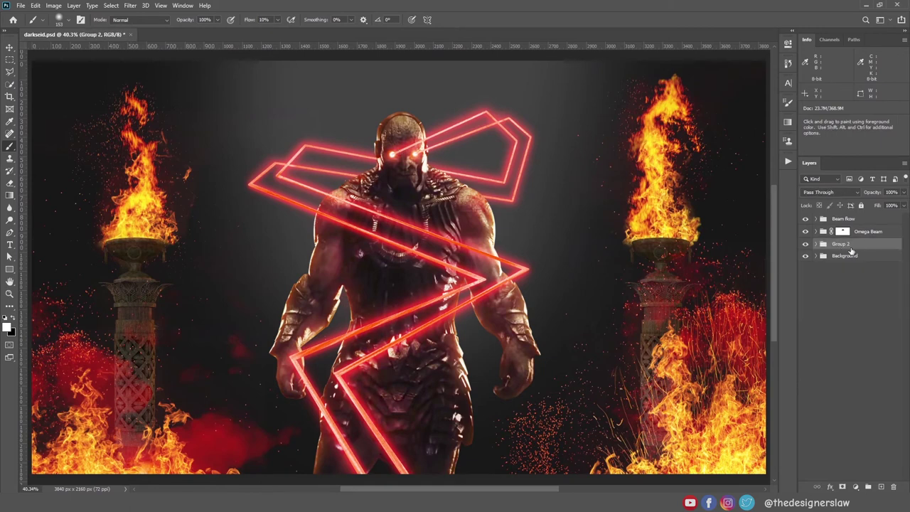
double_click(850, 245)
text(DAR)
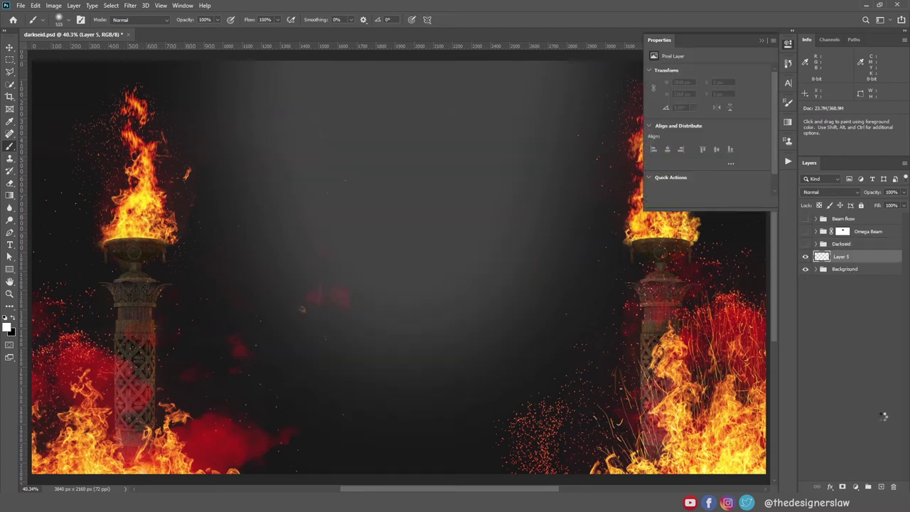
Convert Layer 5 to a smart object and apply a 15 px Tilt-Shift blur focused near the bottom
click(805, 269)
right_click(860, 256)
click(768, 274)
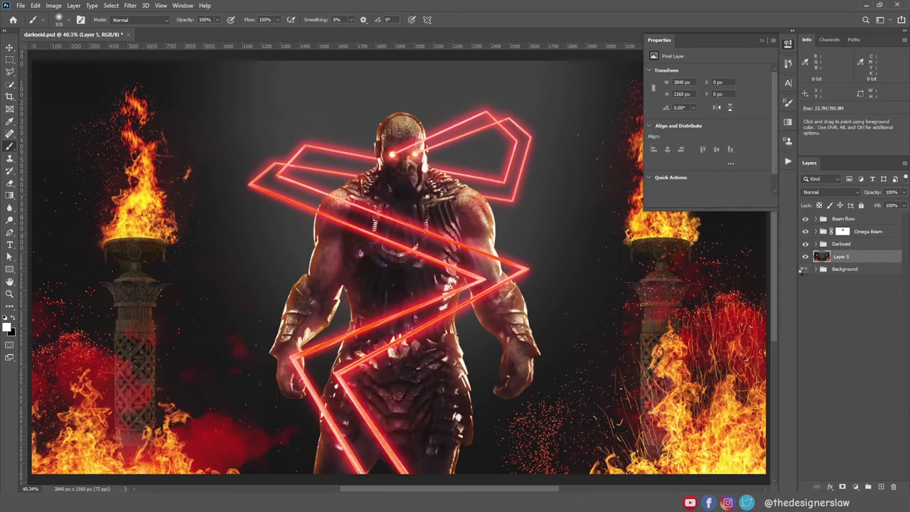
click(130, 5)
mouse_move(145, 122)
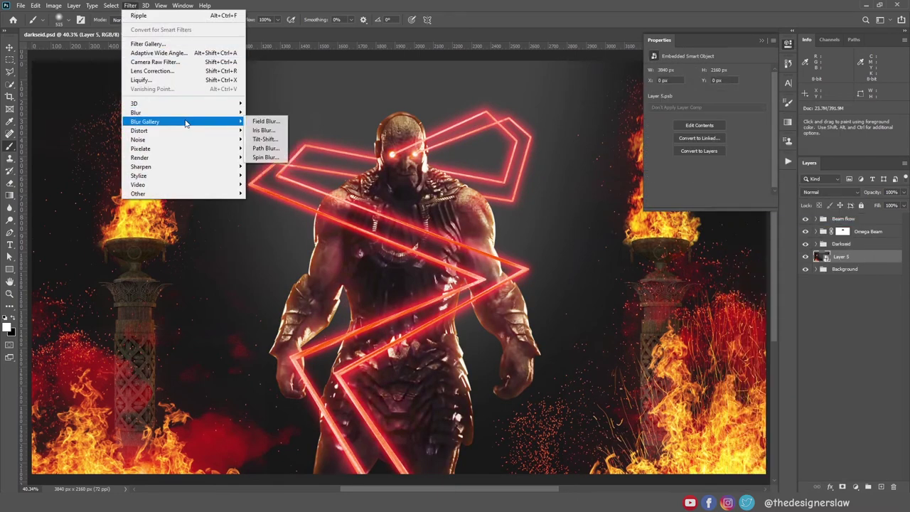
click(263, 139)
scroll(438, 170, down, 3)
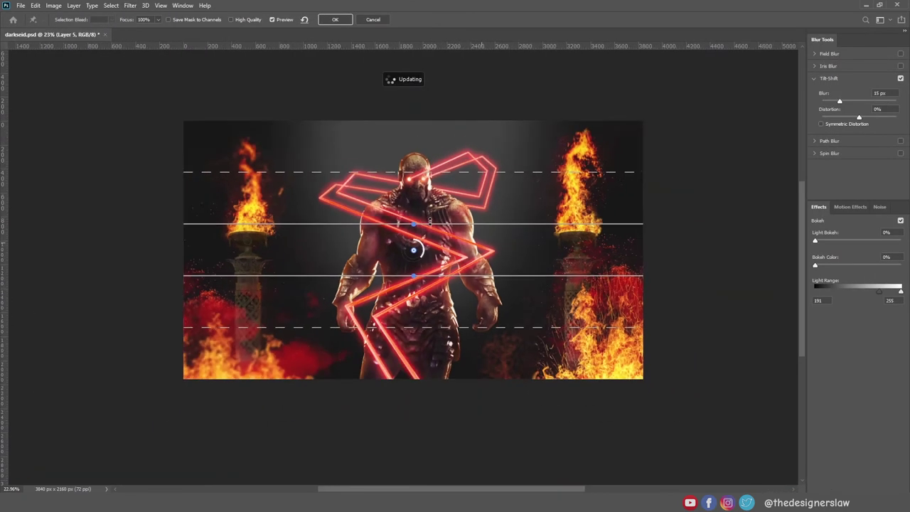
drag(417, 226, 418, 371)
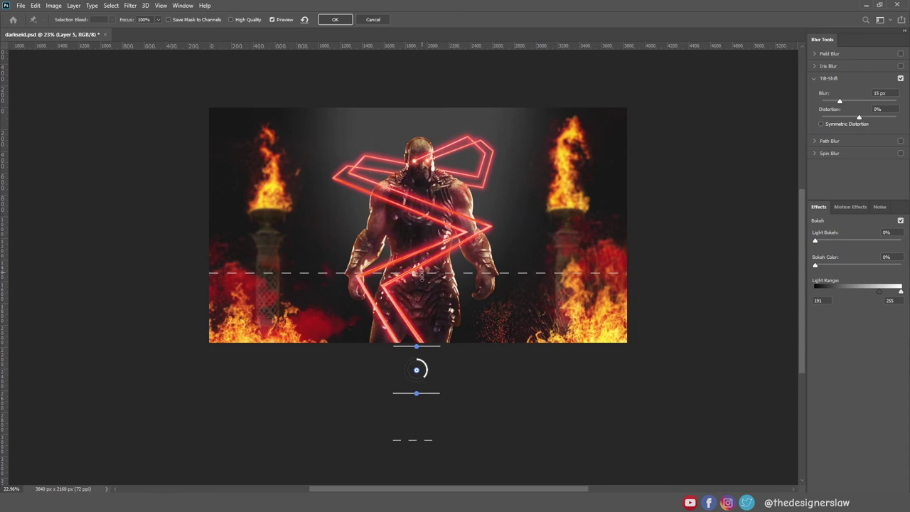
drag(416, 370, 416, 379)
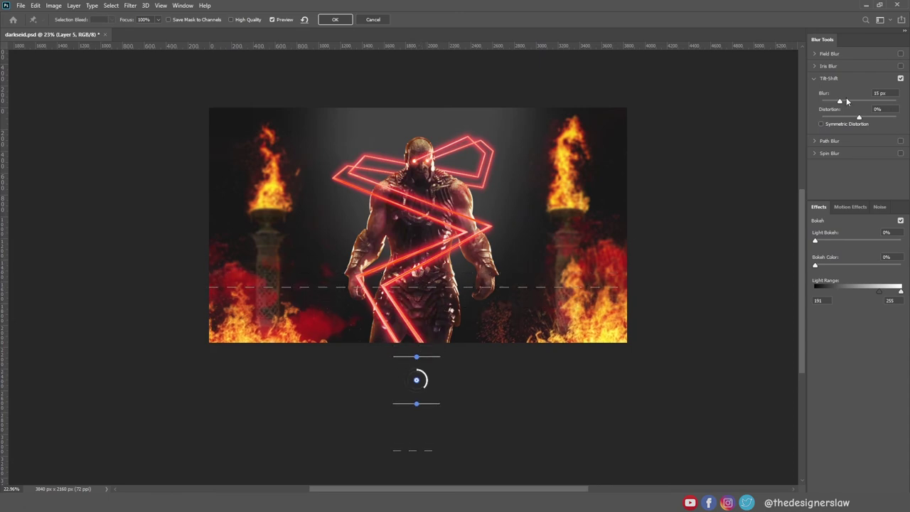
click(337, 20)
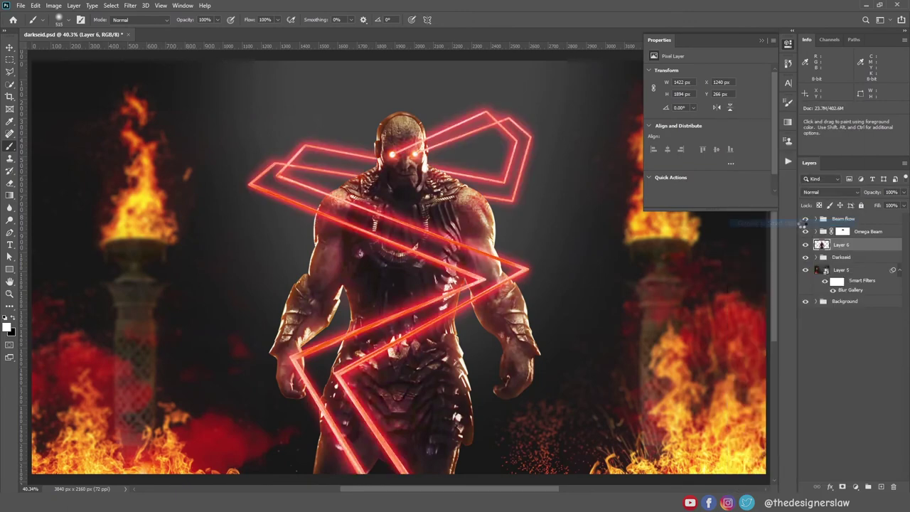
Apply a 4.1 px Gaussian Blur to Layer 6
click(130, 5)
click(266, 176)
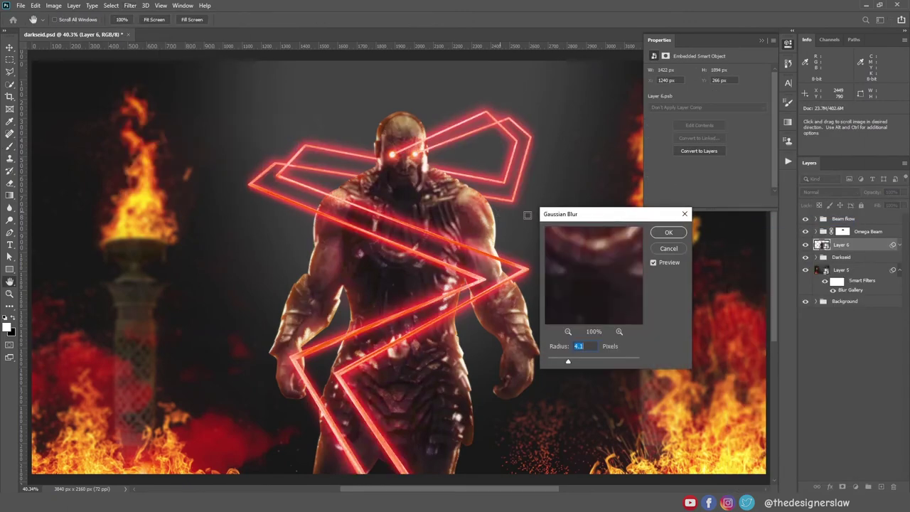
click(668, 233)
Add a black mask and paint the blur back in near the bottom and along Darkseid's edges
alt+click(842, 487)
key(b)
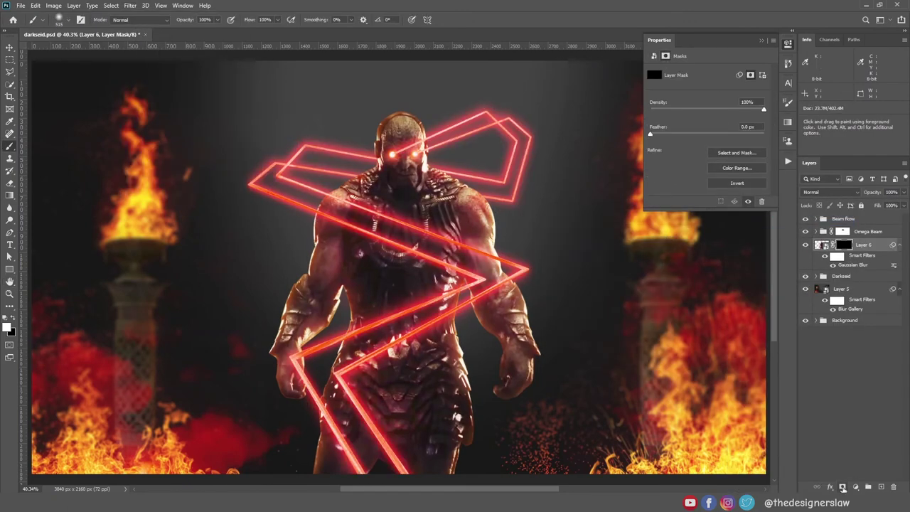
drag(323, 361, 313, 323)
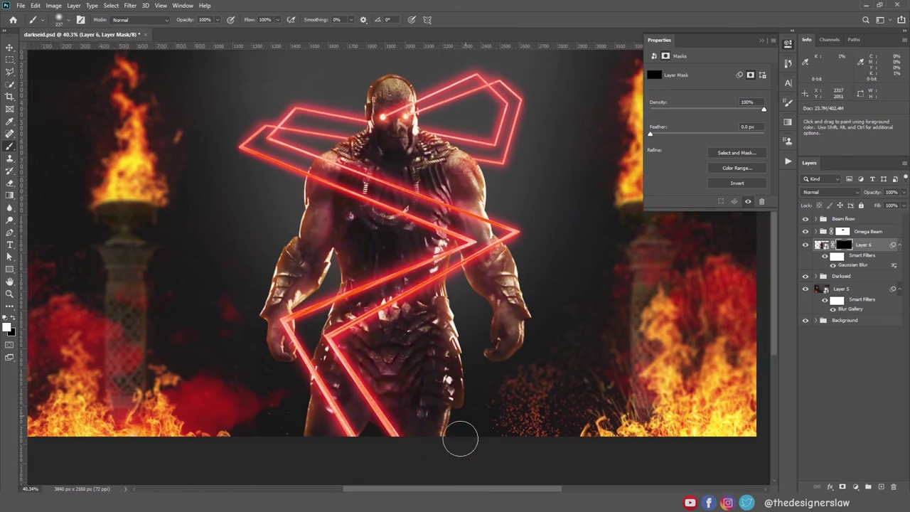
mouse_move(463, 398)
mouse_down()
mouse_move(474, 386)
mouse_move(457, 312)
mouse_up()
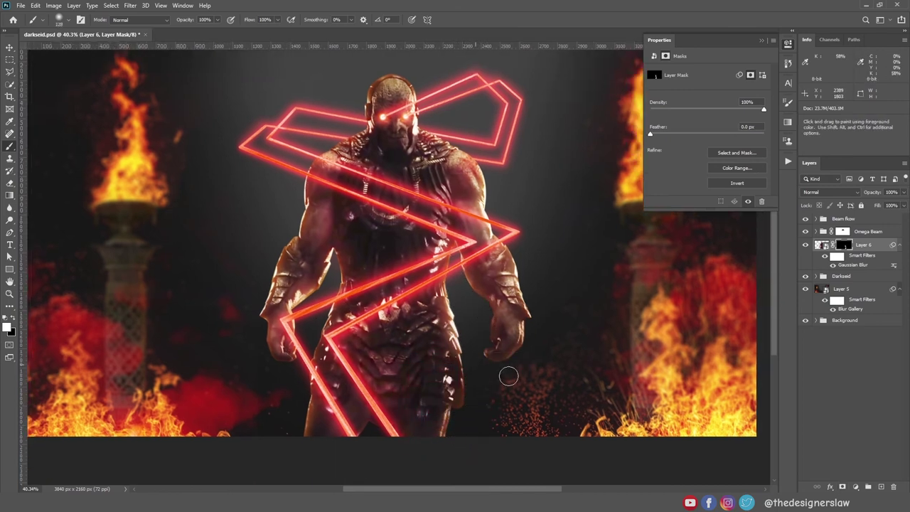
drag(501, 238, 497, 302)
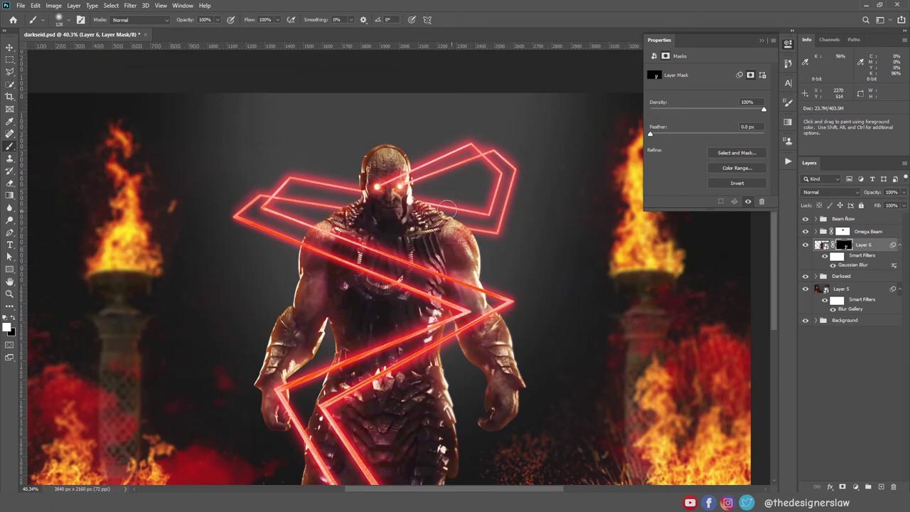
drag(290, 276, 286, 204)
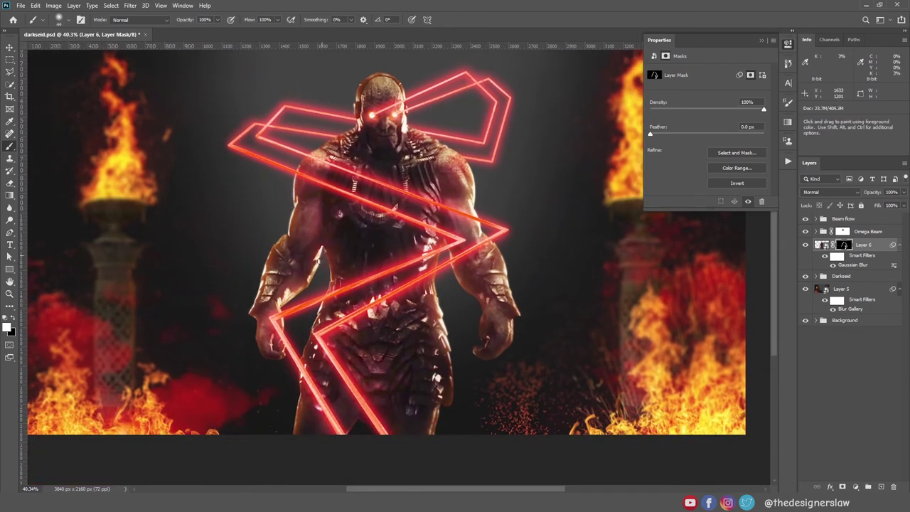
drag(307, 282, 248, 286)
drag(306, 305, 321, 257)
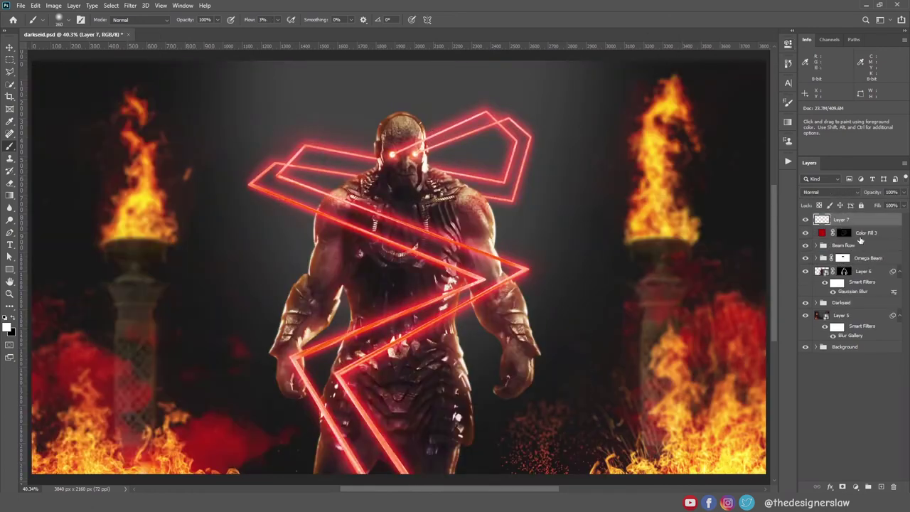
Stamp all visible layers into a new merged Layer 7
right_click(866, 283)
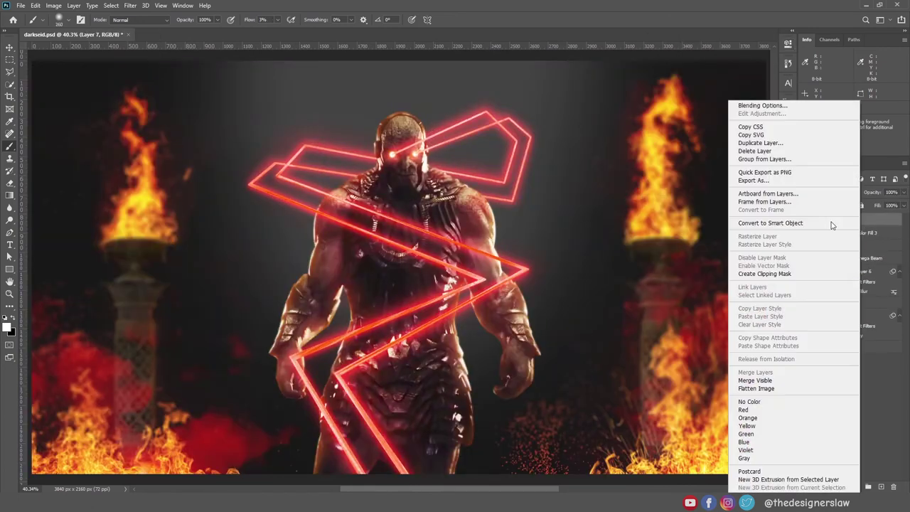
key(Escape)
key(ctrl+shift+alt+e)
In the Camera Raw Filter, cool the white balance, set tint +5, brighten exposure, and set blacks to -10
click(130, 8)
click(142, 61)
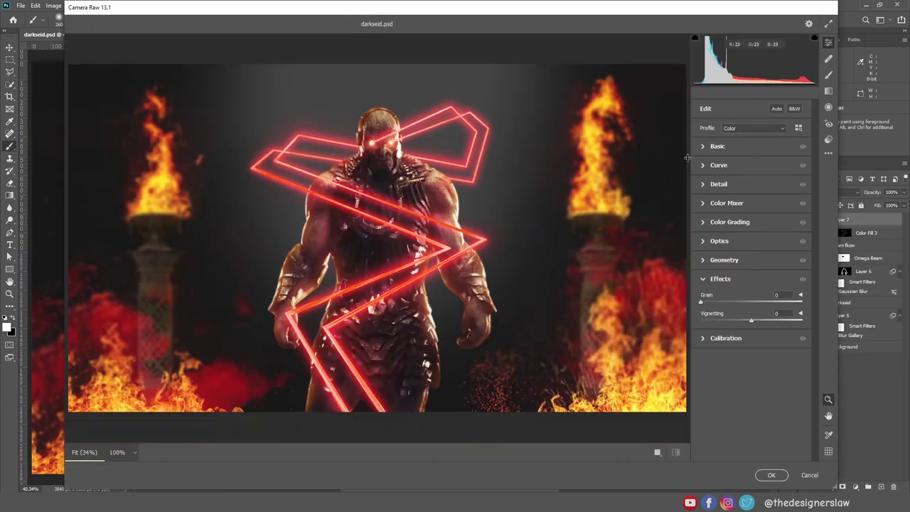
drag(752, 183, 753, 199)
drag(753, 221, 756, 250)
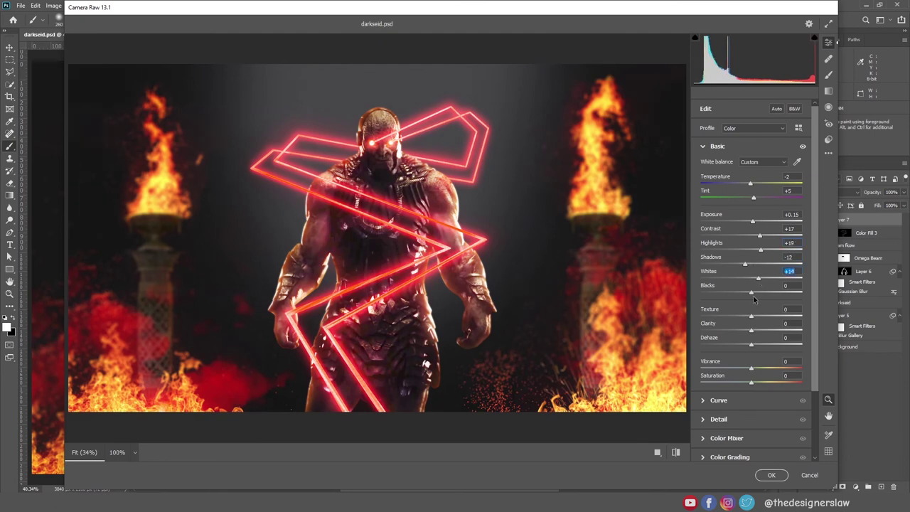
drag(751, 292, 746, 292)
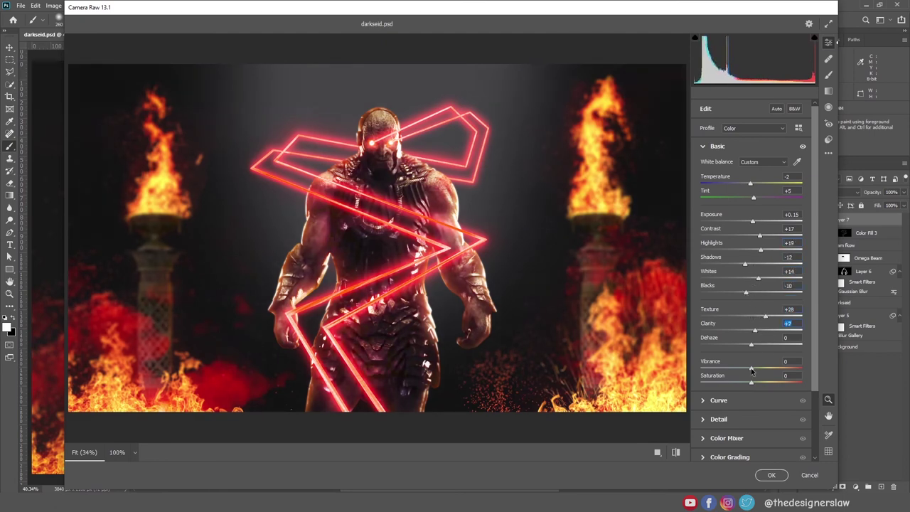
Raise Detail sharpening to 38 with sharpening masking at 40
click(717, 146)
click(718, 165)
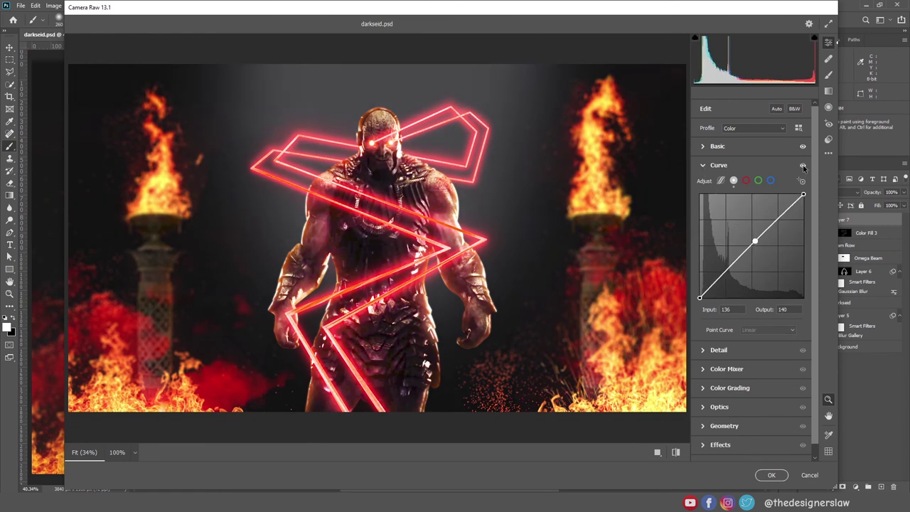
click(718, 165)
click(718, 183)
drag(726, 206, 725, 206)
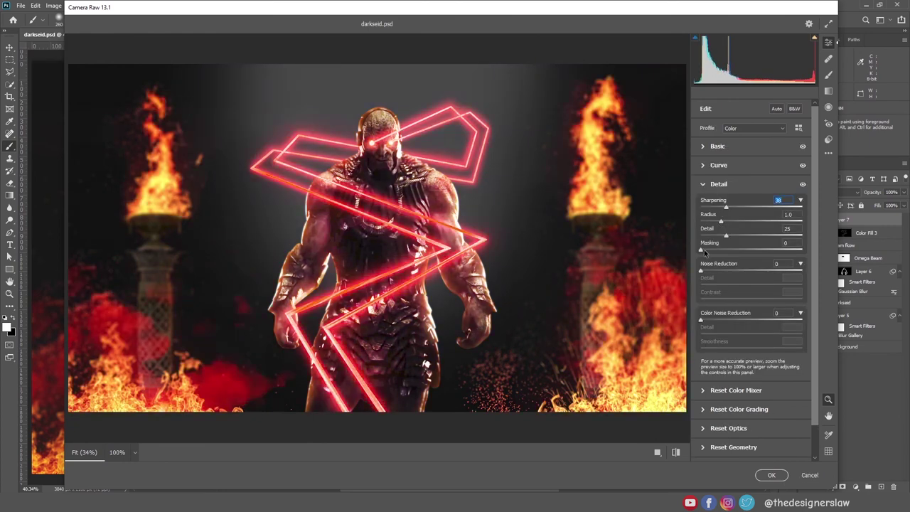
drag(701, 250, 741, 249)
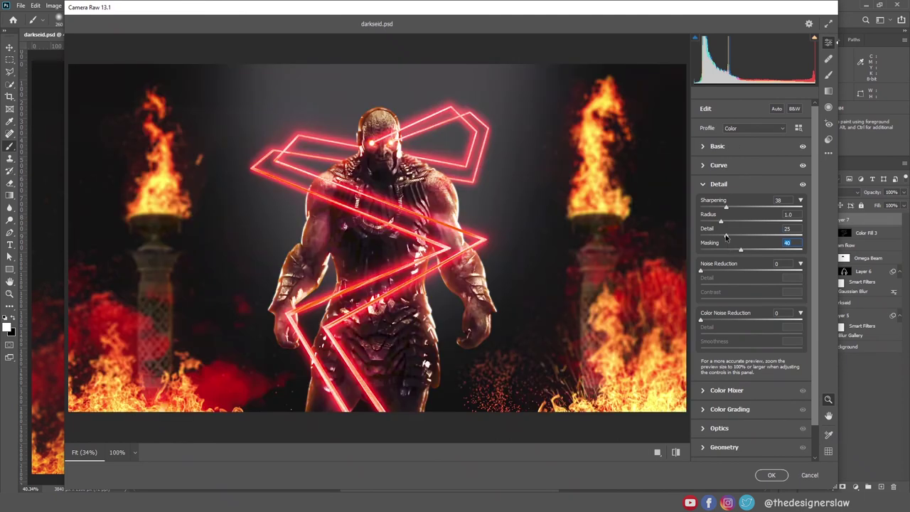
click(704, 183)
Tint the shadows slightly cyan in Color Grading
click(704, 204)
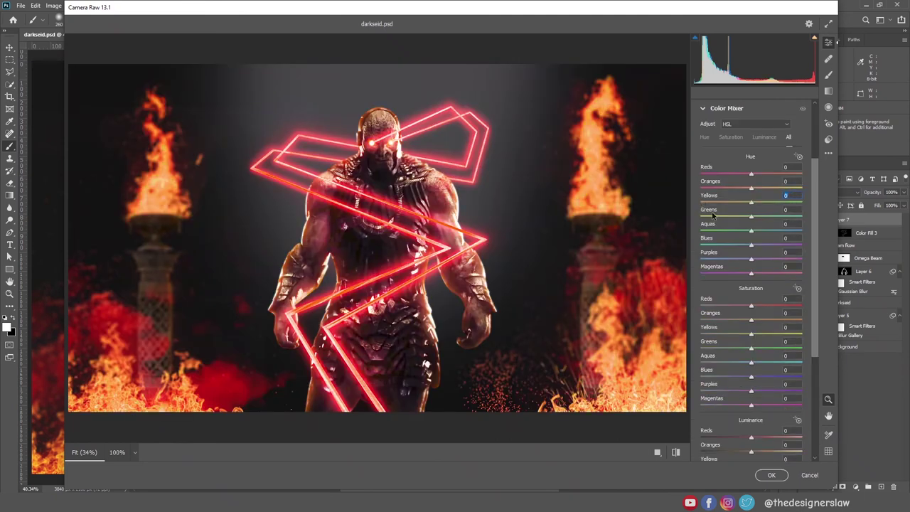
scroll(737, 212, up, 1)
scroll(737, 212, up, 2)
click(726, 203)
click(729, 222)
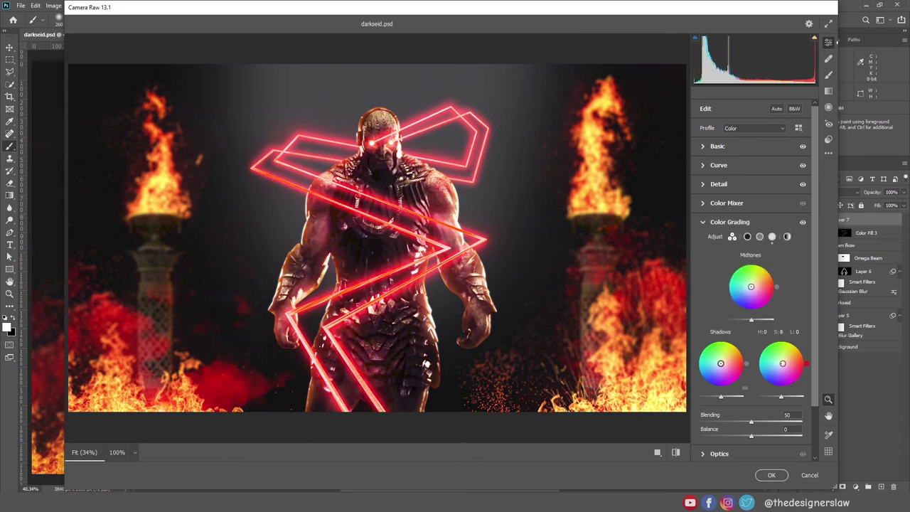
drag(720, 363, 719, 363)
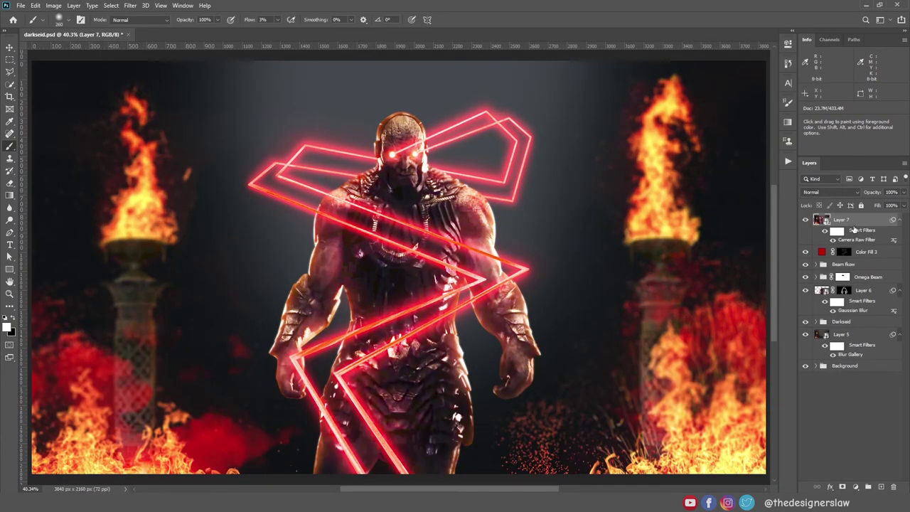
Stamp the visible image into Layer 8 and apply High Pass at a 3.4 px radius
key(ctrl+shift+alt+e)
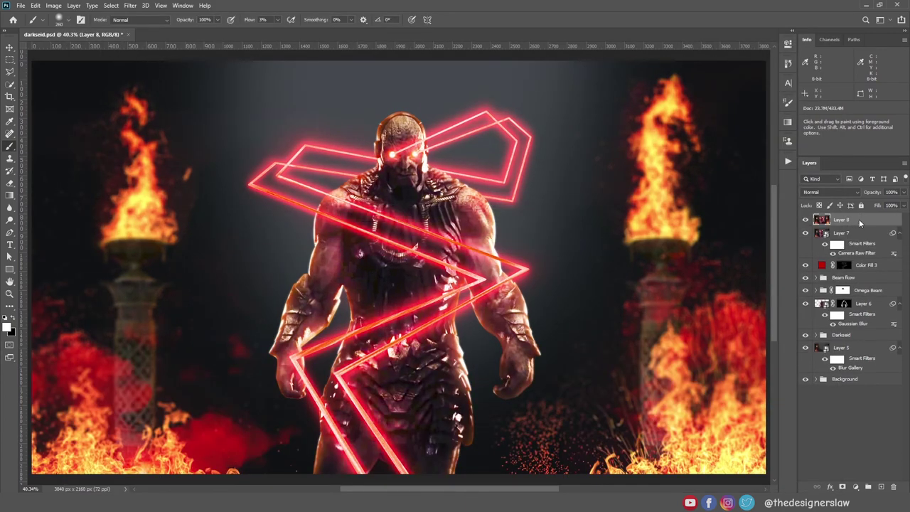
click(130, 5)
click(266, 206)
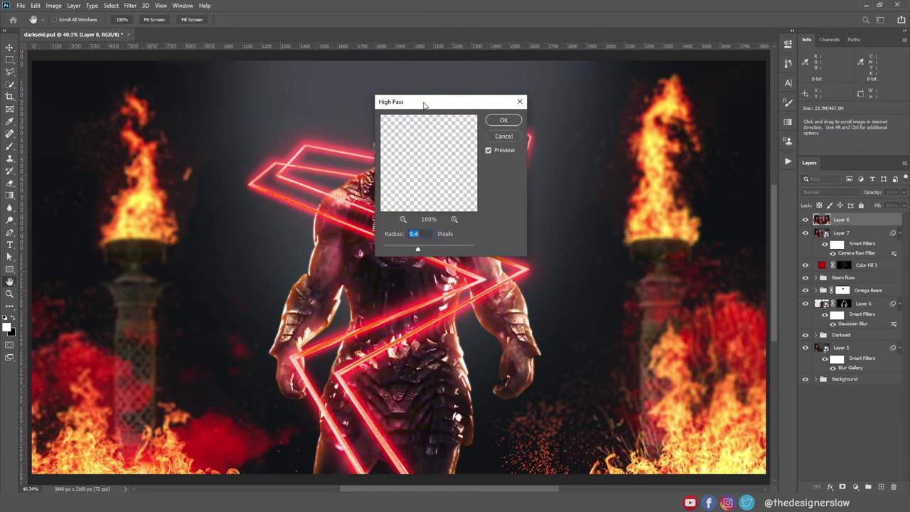
drag(544, 266, 526, 267)
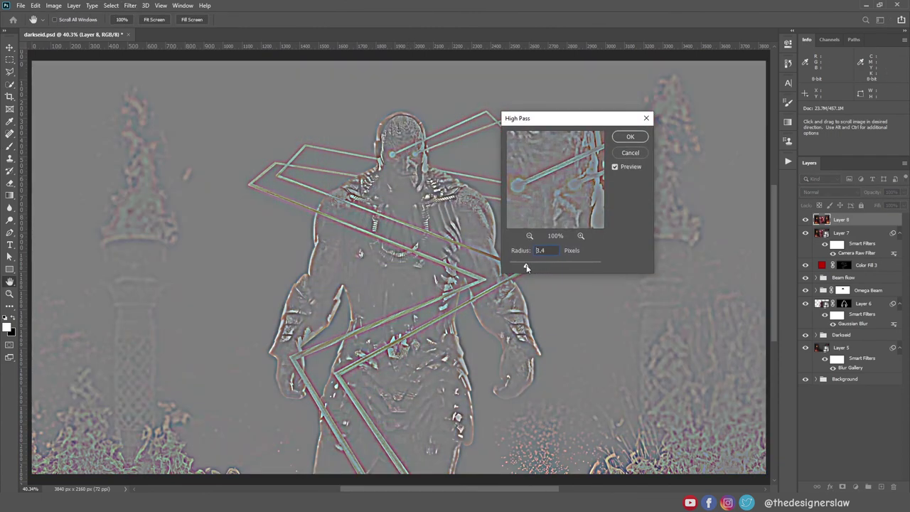
click(630, 136)
Set the high-pass layer to Overlay, add a black hiding mask, and size the brush to 141 px
click(830, 192)
click(831, 310)
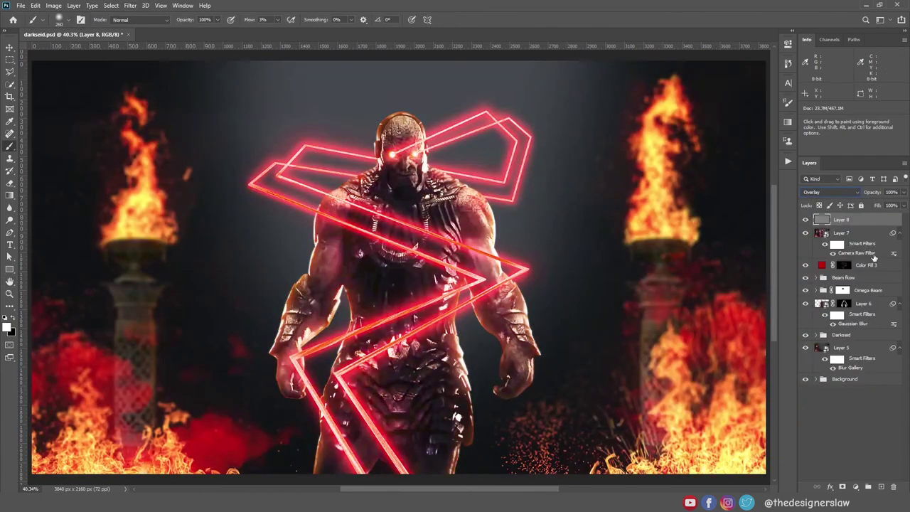
alt+click(842, 487)
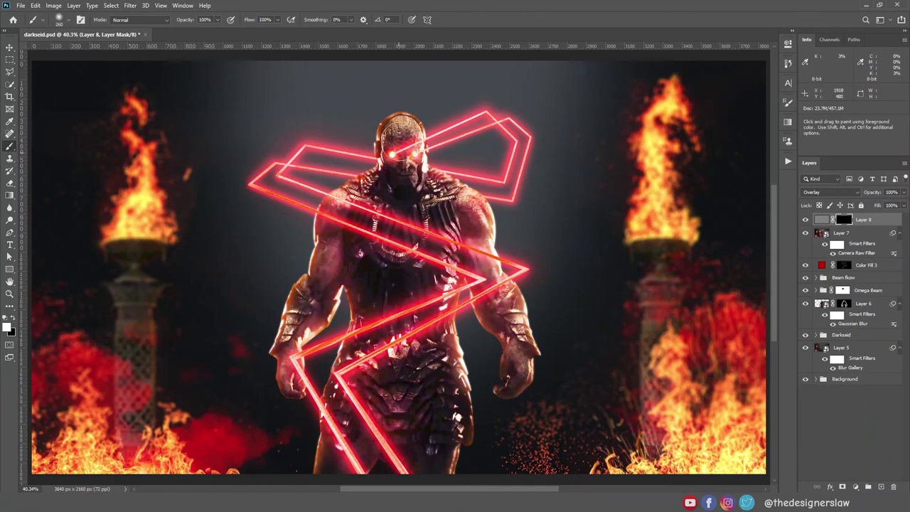
drag(366, 384, 340, 375)
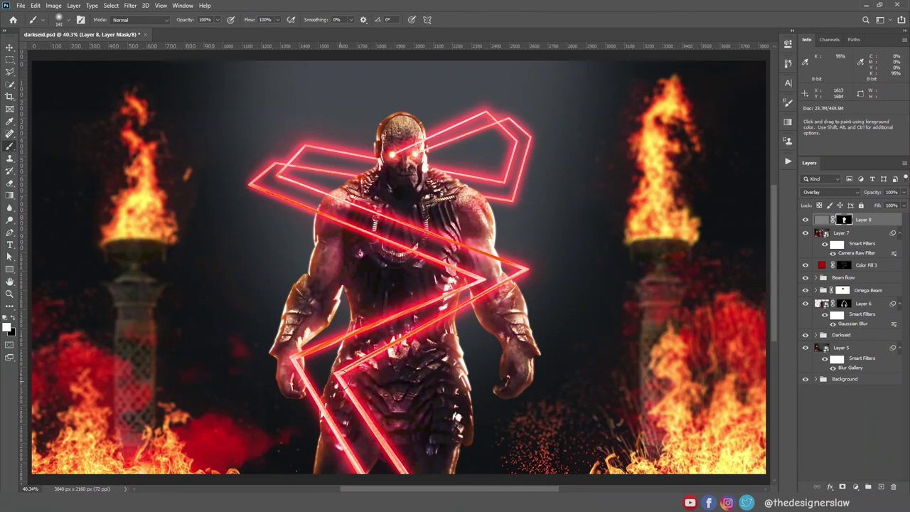